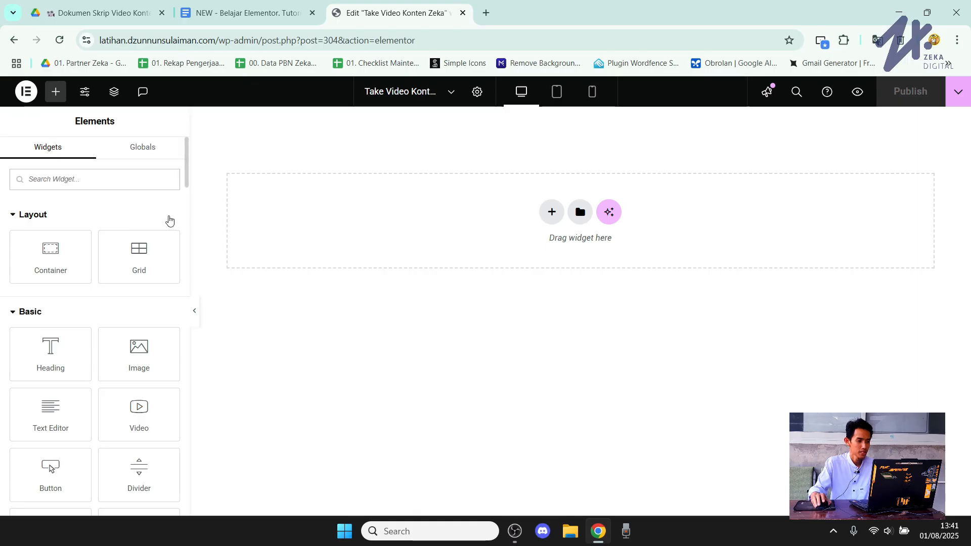
Browse the available widgets and search them for "cal".
scroll(169, 217, "down", 3)
scroll(180, 212, "up", 3)
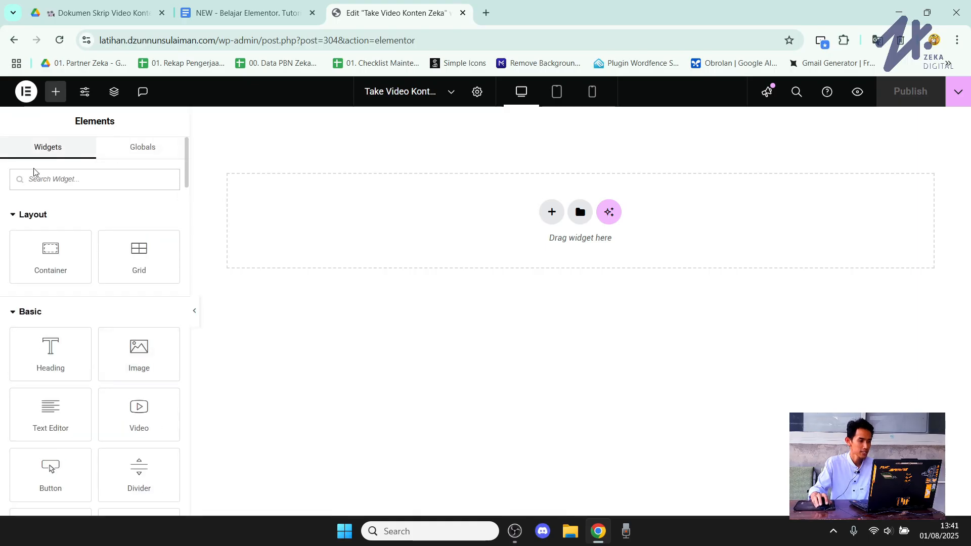
left_click(63, 180)
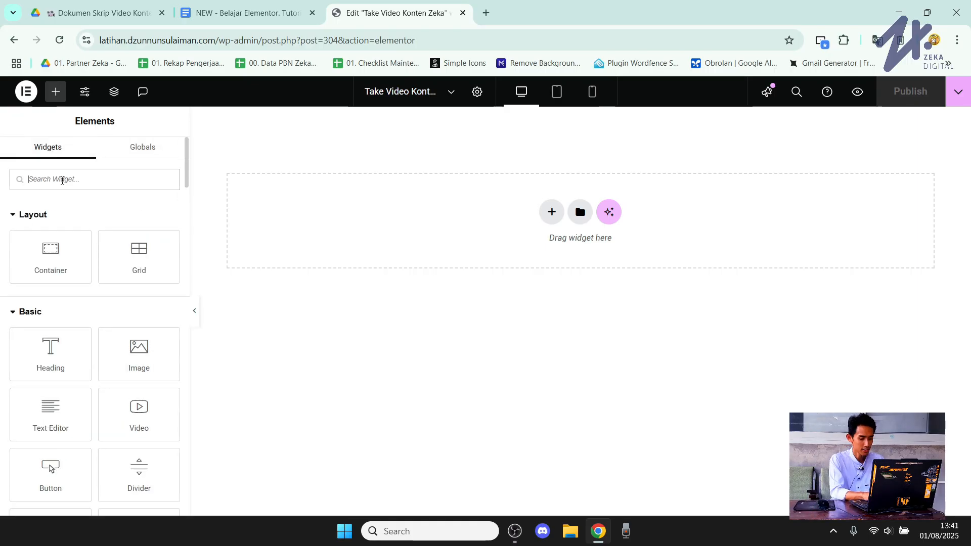
type("cal")
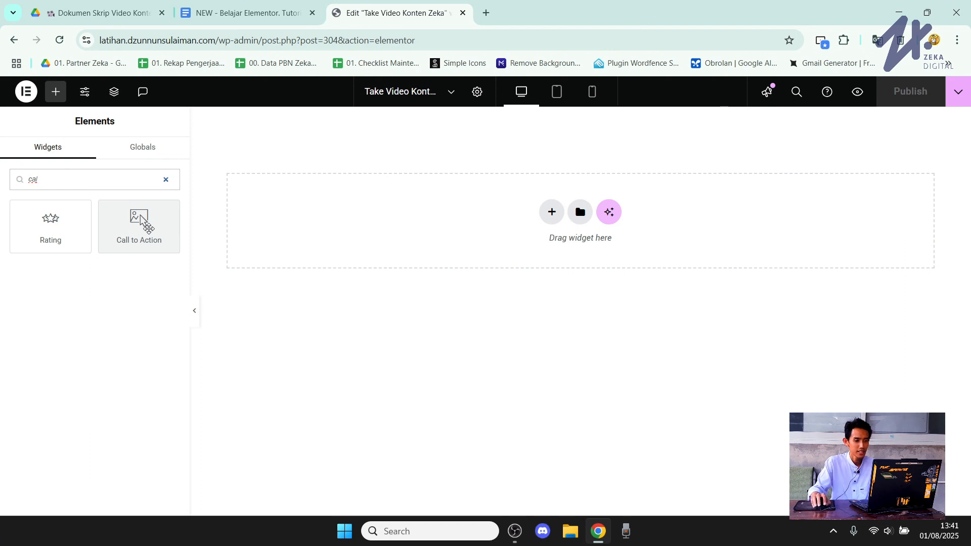
Add a Flexbox container with the single-column vertical structure to the empty page.
left_click(551, 213)
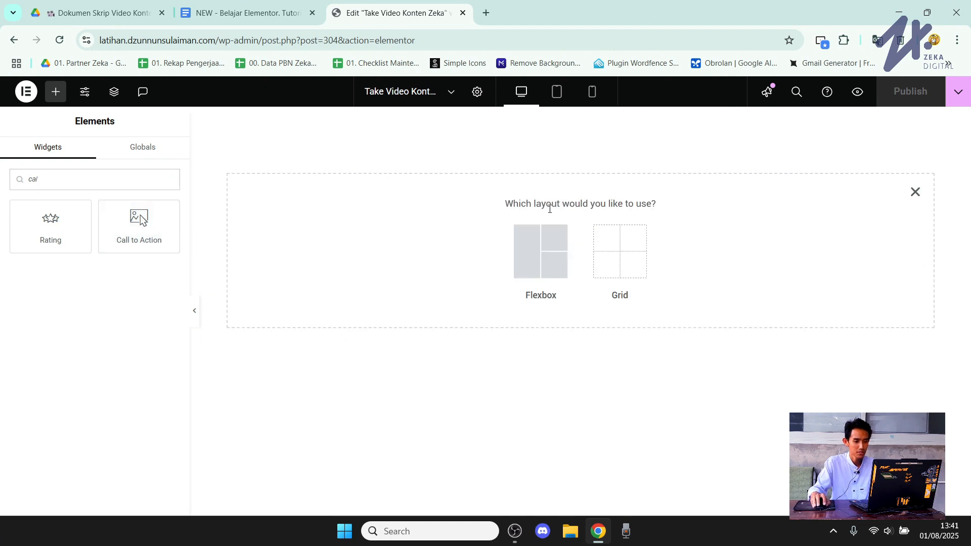
left_click(558, 260)
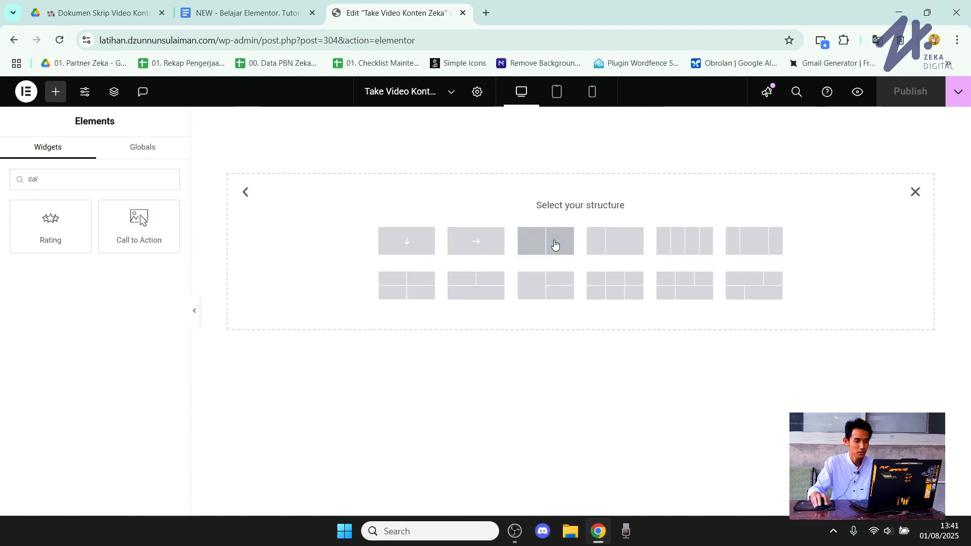
left_click(415, 244)
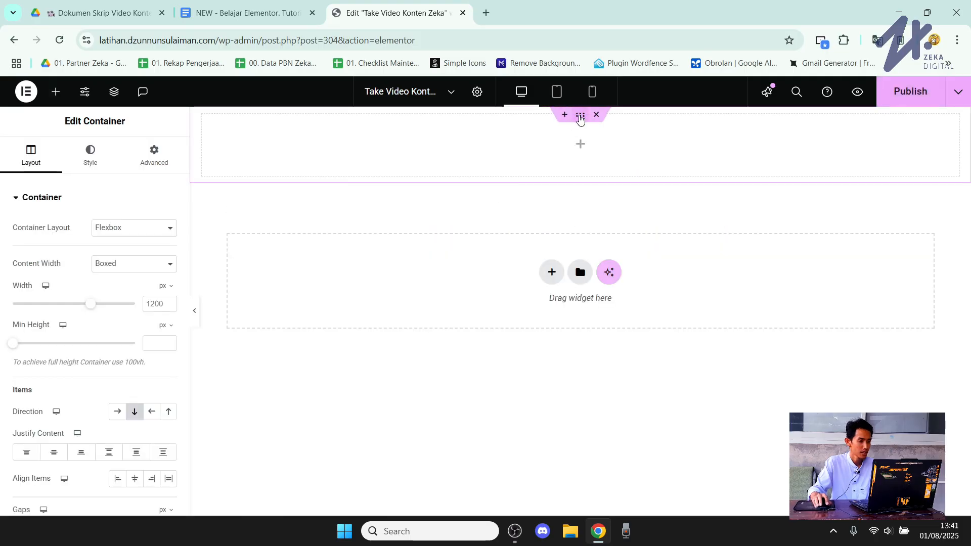
Unlink the new container's padding values and set the padding to 0 px on all sides.
left_click(160, 158)
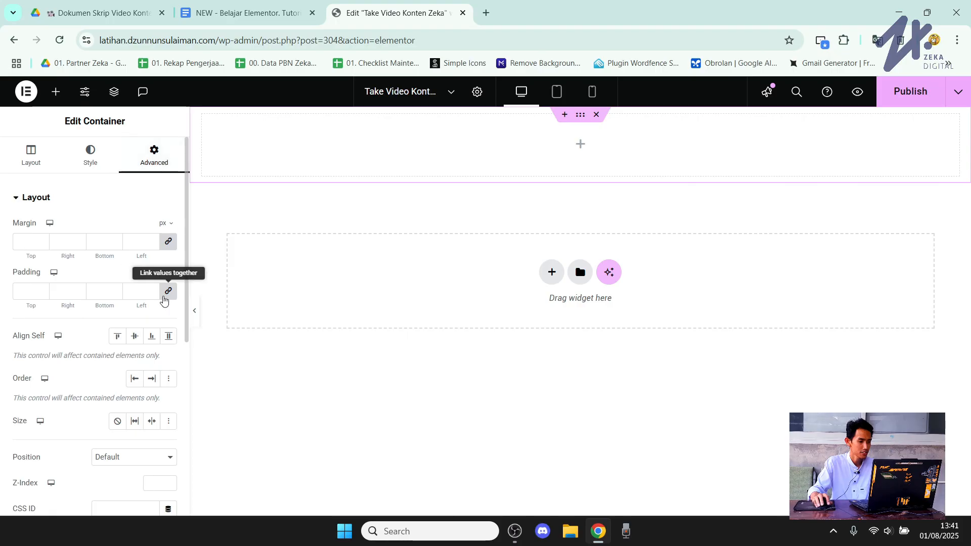
left_click(163, 300)
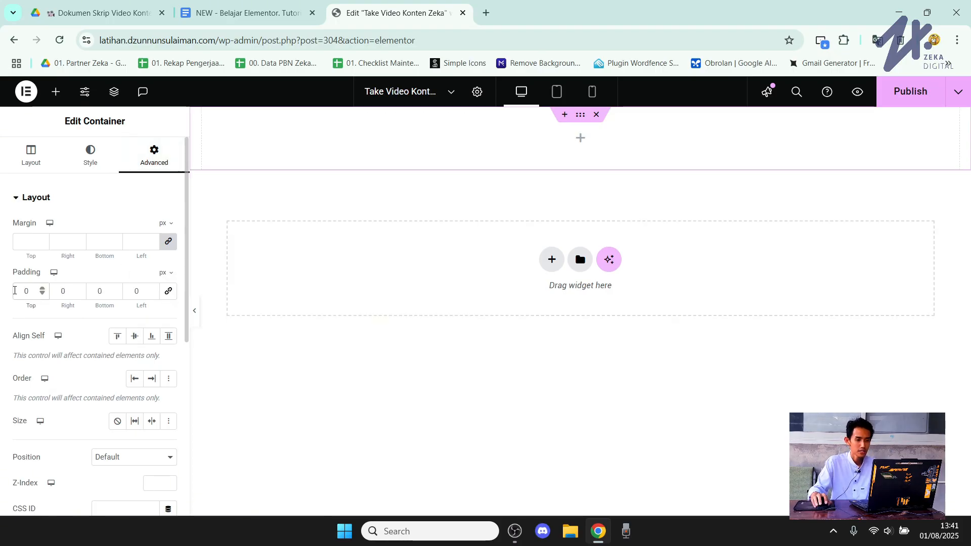
left_click(14, 290)
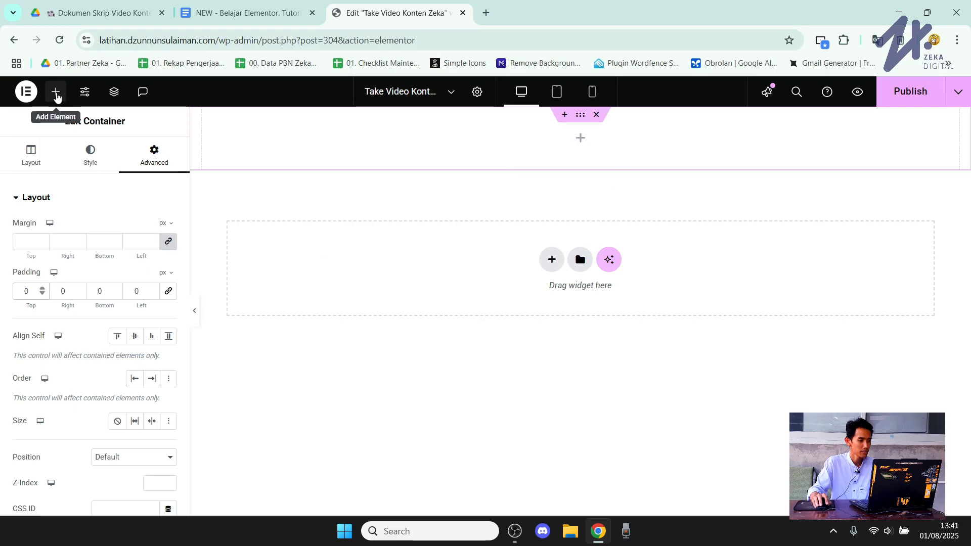
Find the Call to Action widget by searching for "call", place it inside the container and preview the page at full canvas width.
left_click(56, 96)
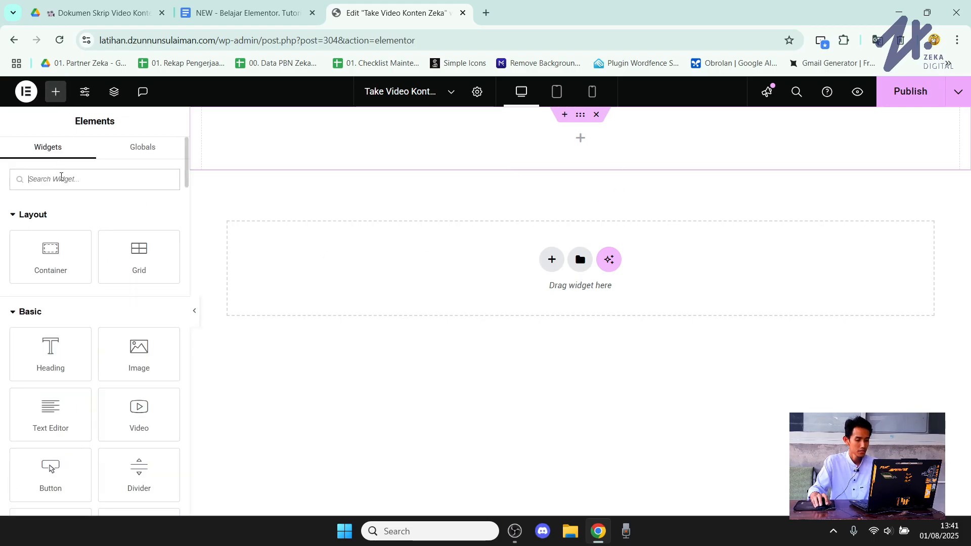
type("call")
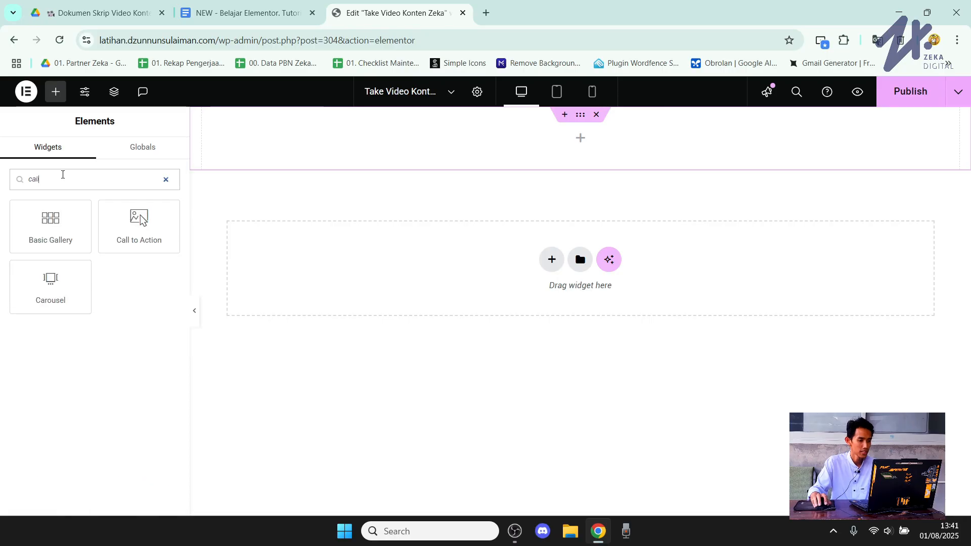
left_click_drag(141, 223, 531, 149)
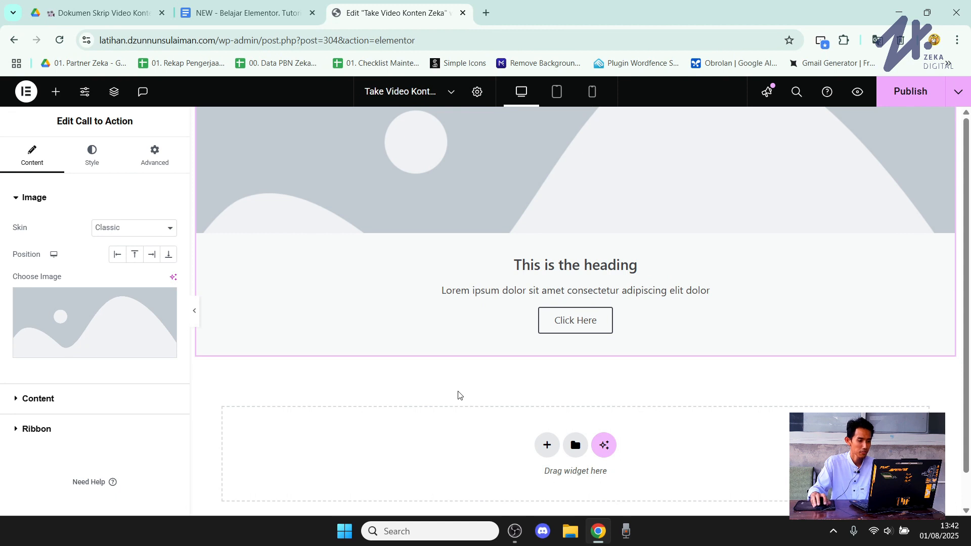
left_click(194, 312)
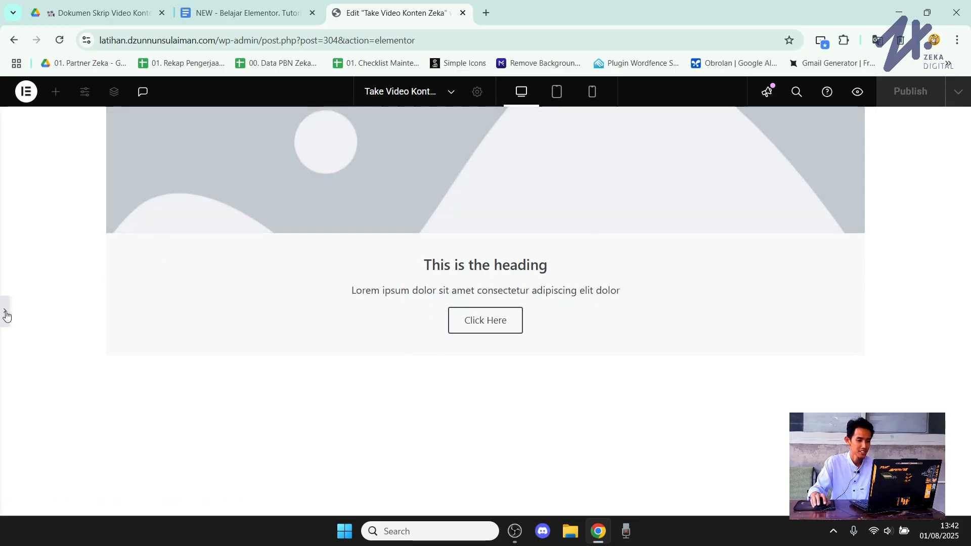
left_click(6, 316)
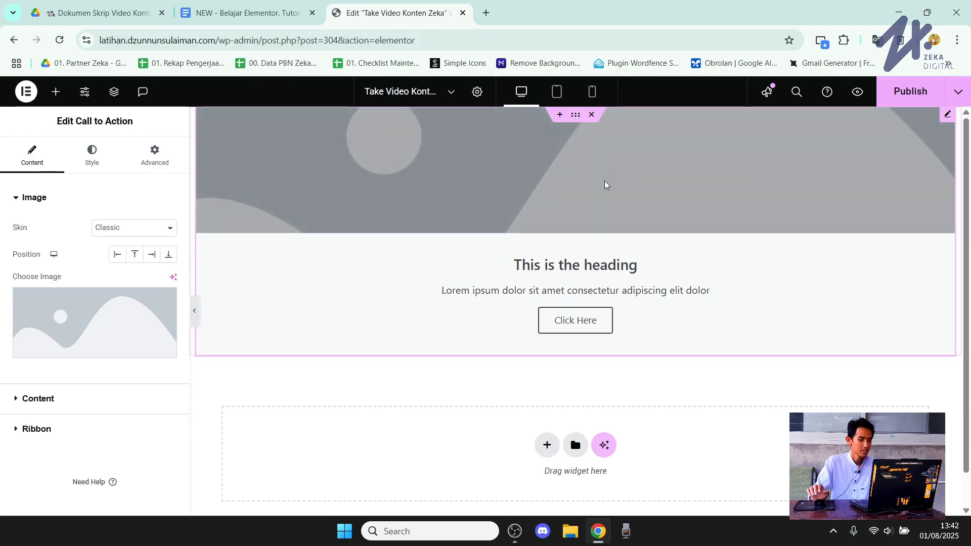
Upload pexels-thepaintedsquare-583848.jpg from the Downloads folder and use it as the Call to Action widget's image.
mouse_move(91, 319)
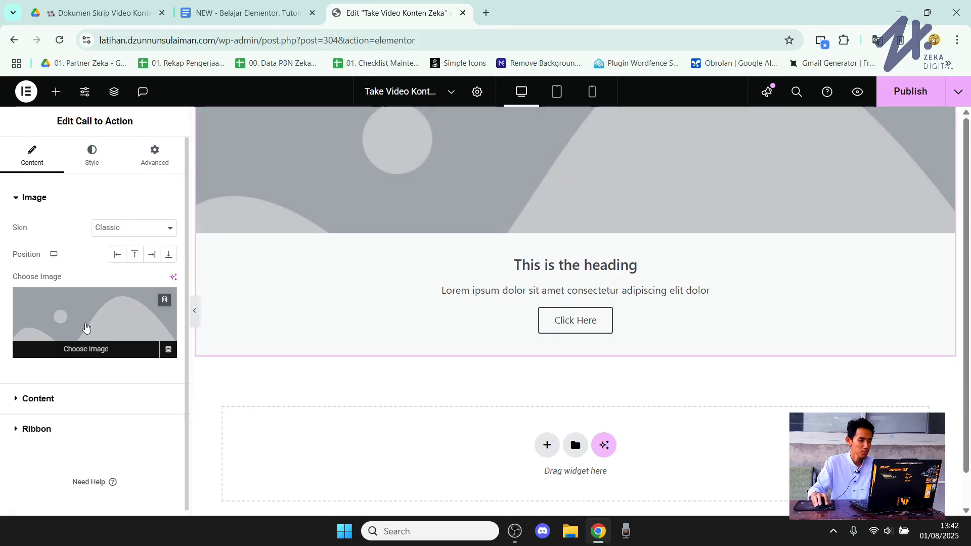
left_click(94, 308)
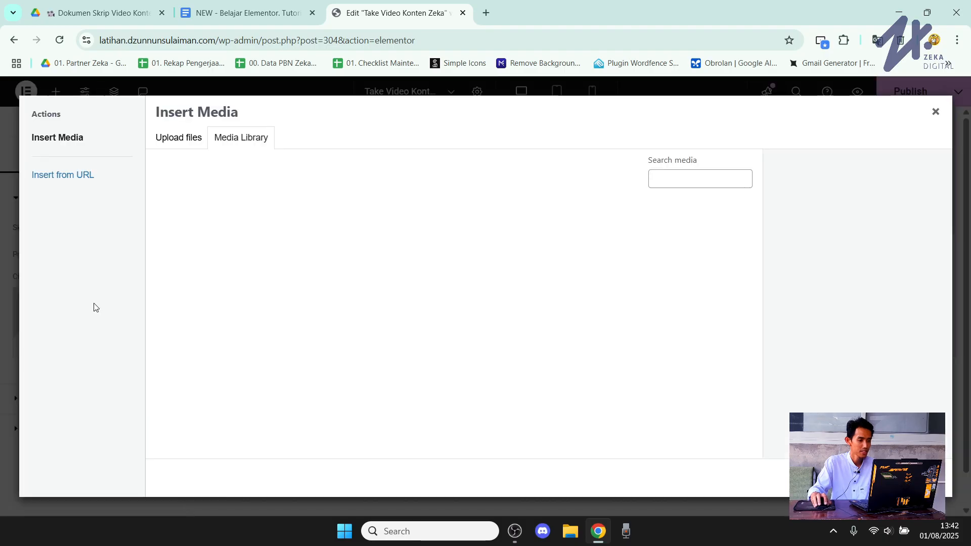
left_click(183, 138)
left_click(545, 317)
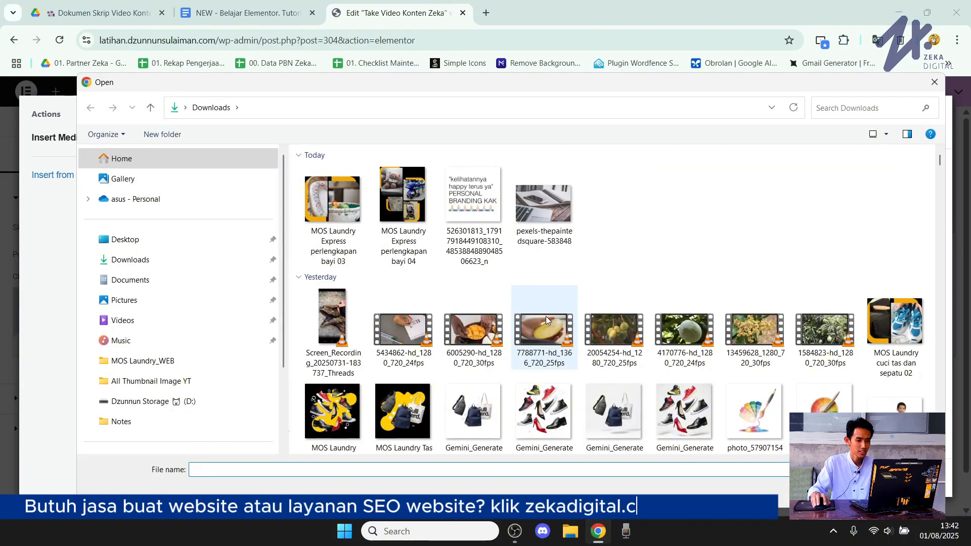
left_click(521, 225)
left_click(846, 491)
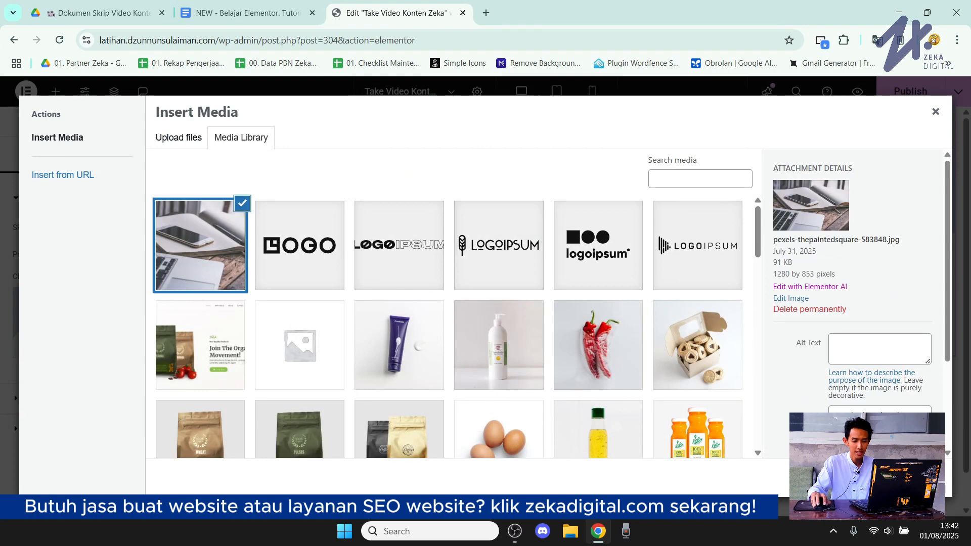
left_click(922, 478)
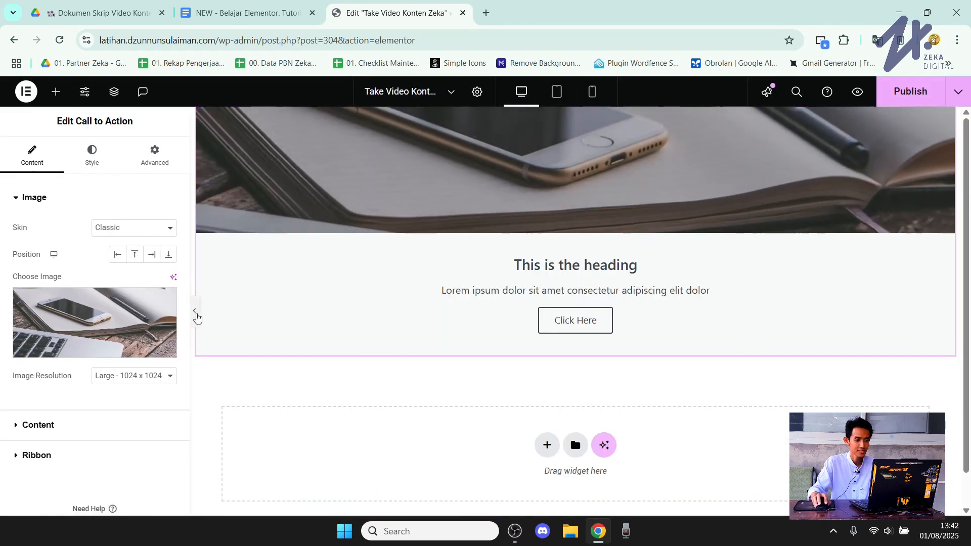
left_click(196, 315)
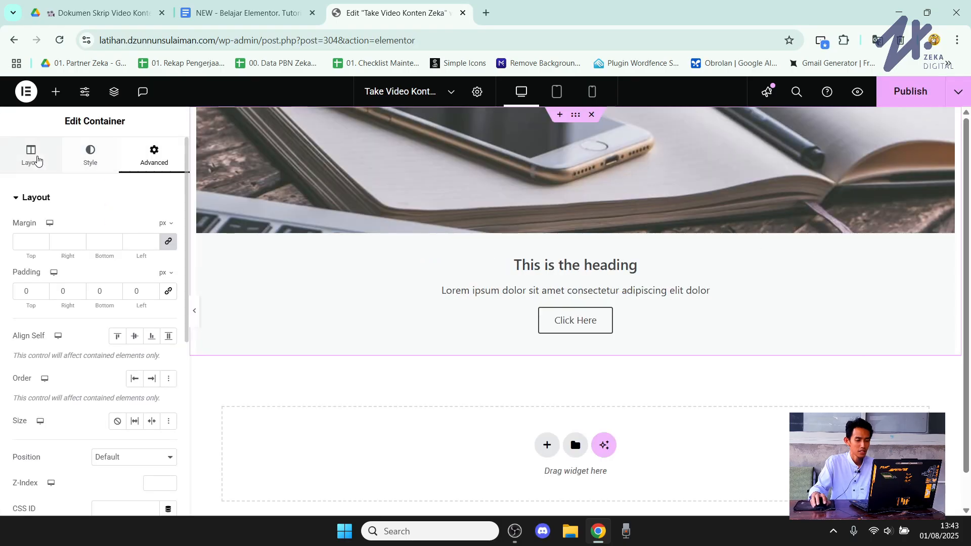
Change the container's content width to Full Width and preview the page at full canvas width.
left_click(35, 157)
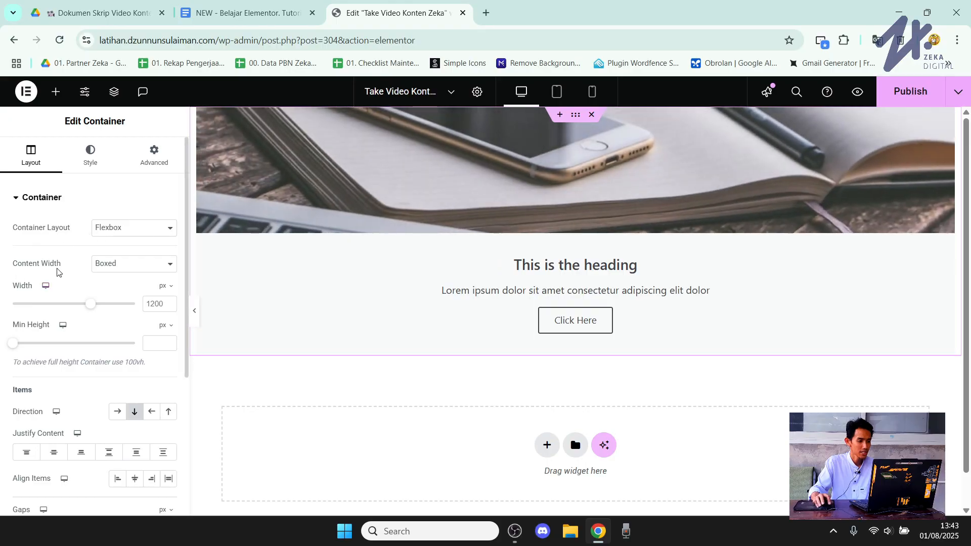
left_click(152, 263)
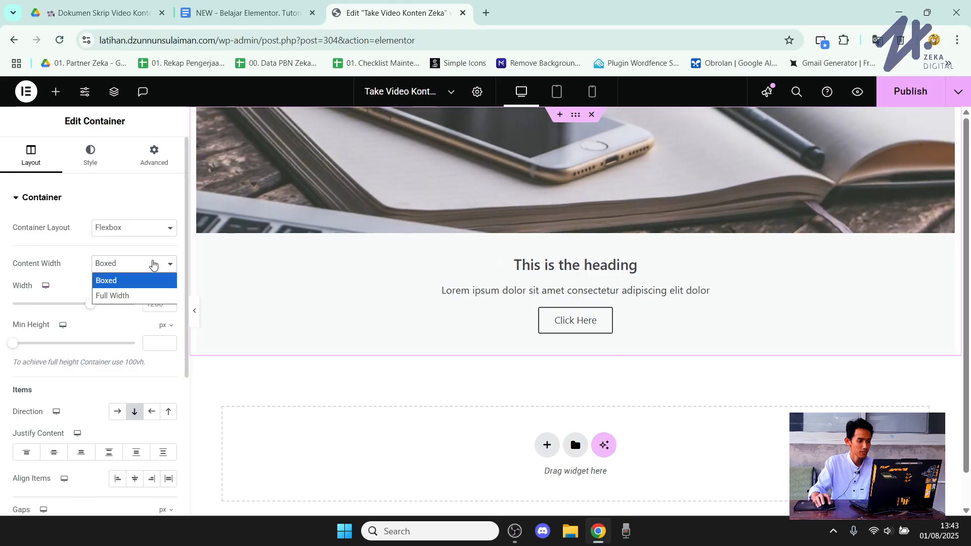
left_click(126, 296)
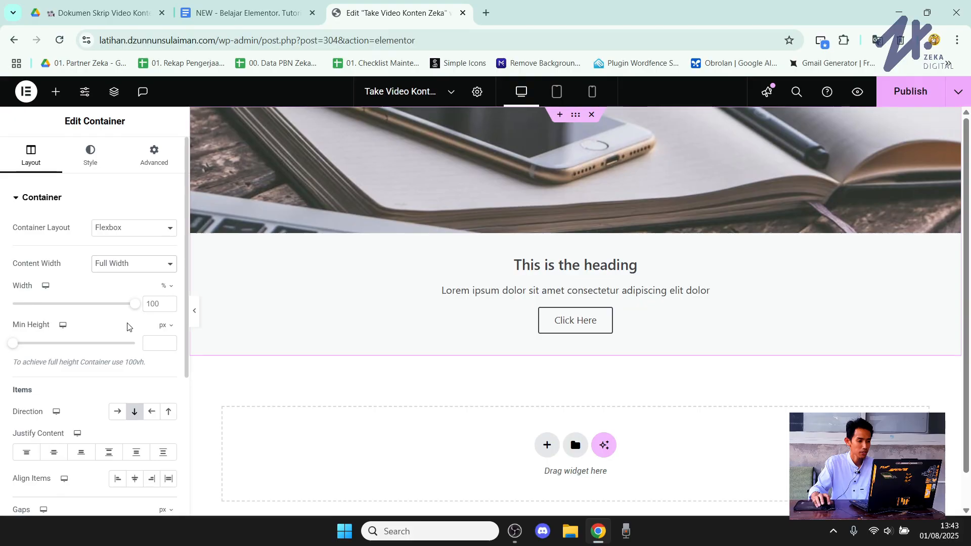
left_click(195, 312)
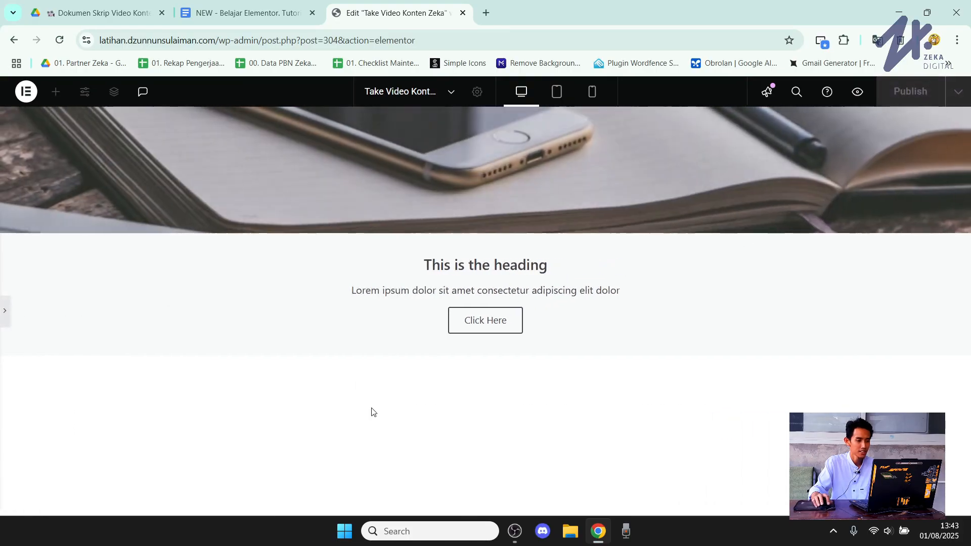
left_click(5, 312)
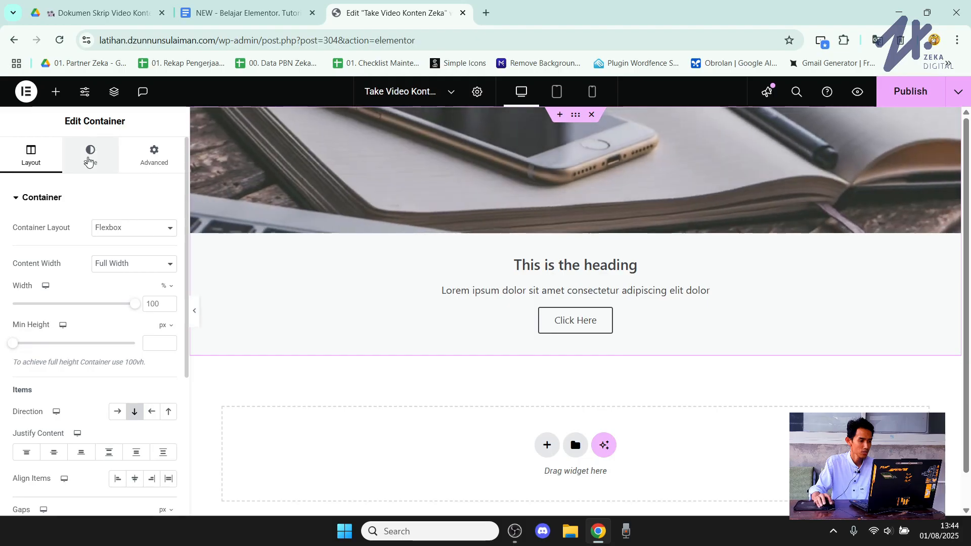
Examine the Call to Action widget's style settings for box and text, and its image content settings.
left_click(91, 155)
left_click(31, 152)
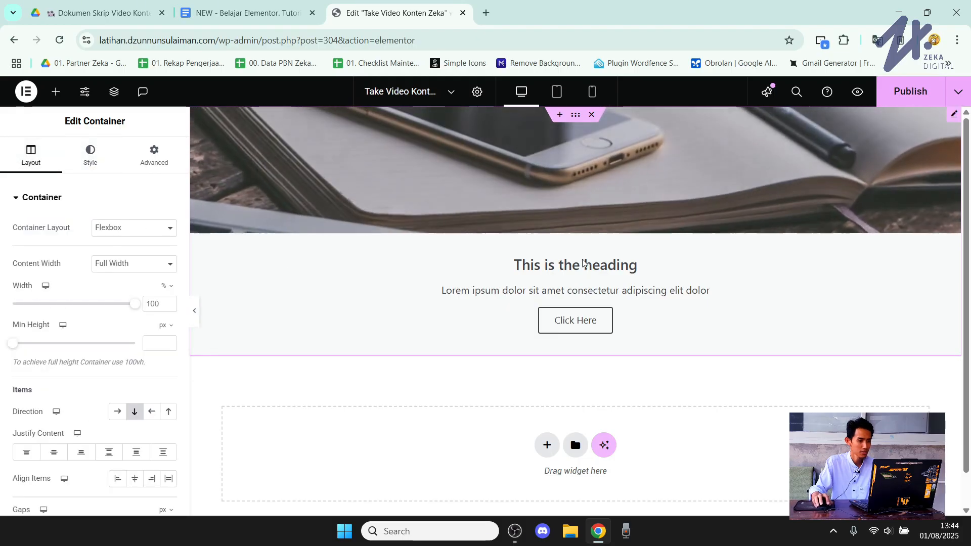
left_click(581, 263)
scroll(120, 334, "down", 3)
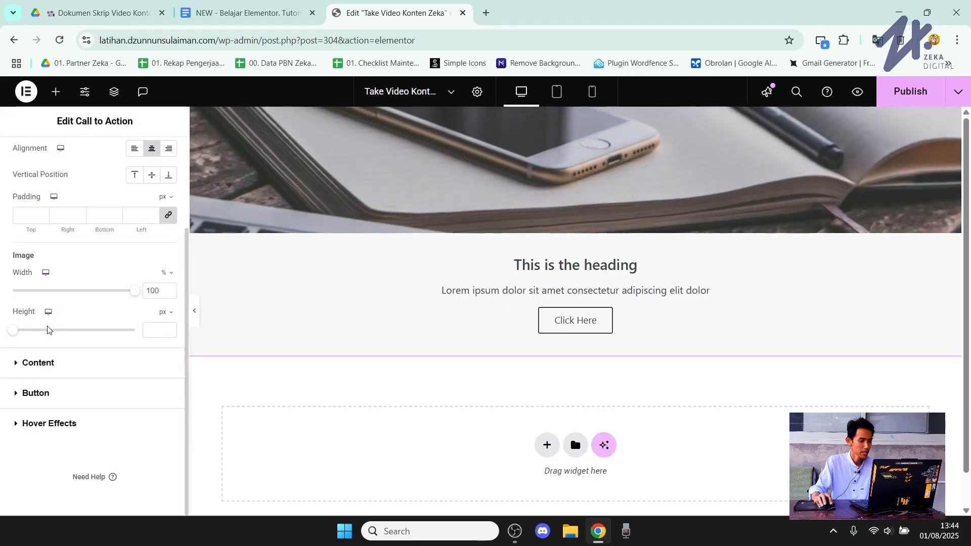
left_click(39, 363)
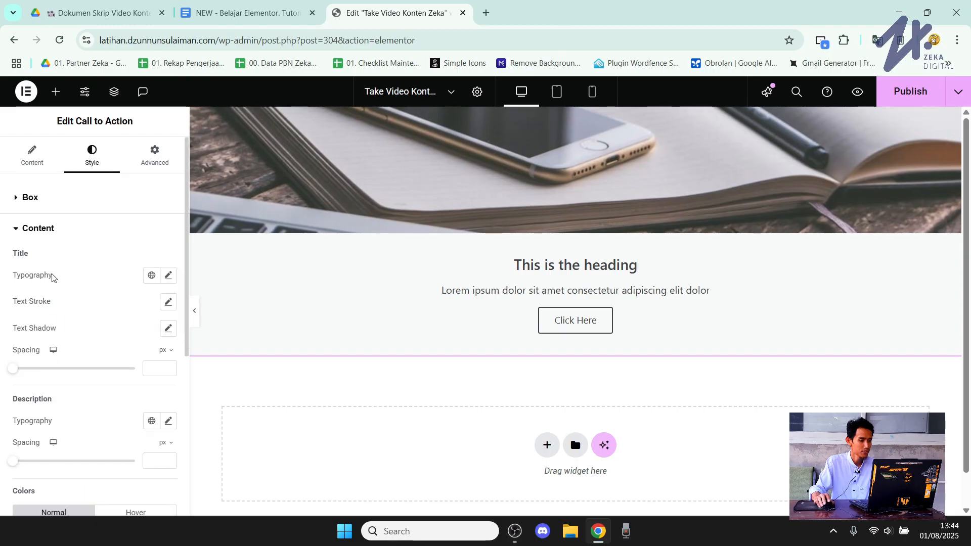
scroll(52, 276, "down", 5)
scroll(51, 268, "up", 5)
left_click(40, 161)
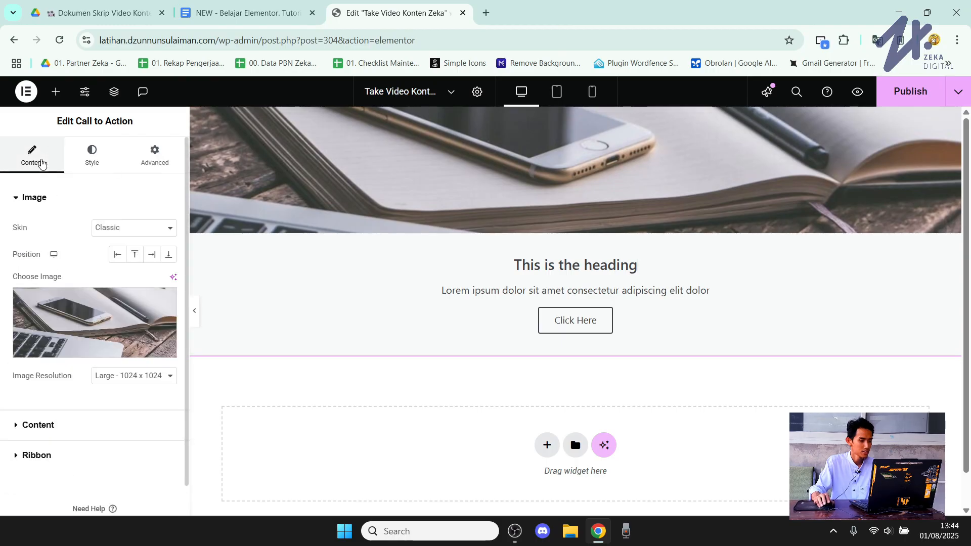
scroll(75, 290, "down", 2)
scroll(70, 302, "up", 2)
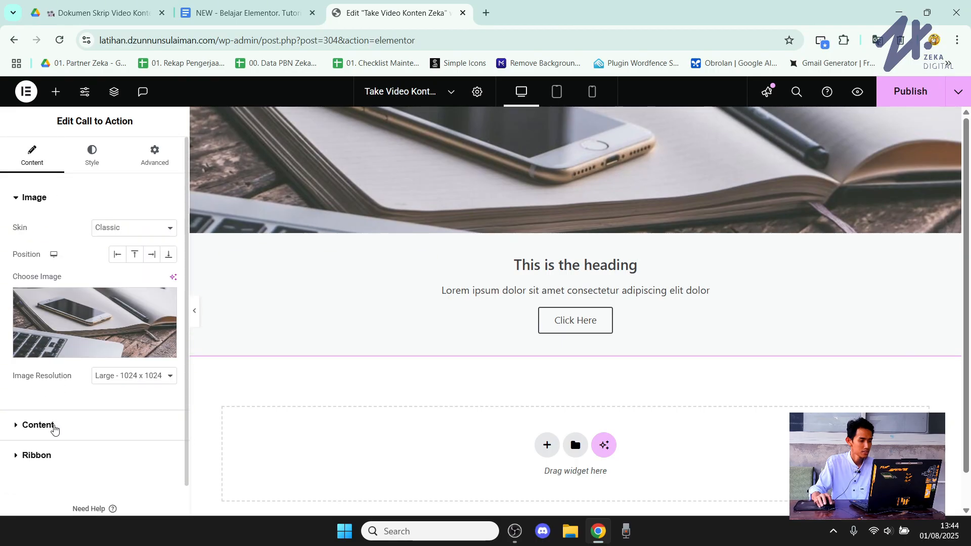
Replace the Call to Action widget's title with "Daftar Sekarang Juga!".
left_click(38, 425)
left_click_drag(94, 308, 0, 306)
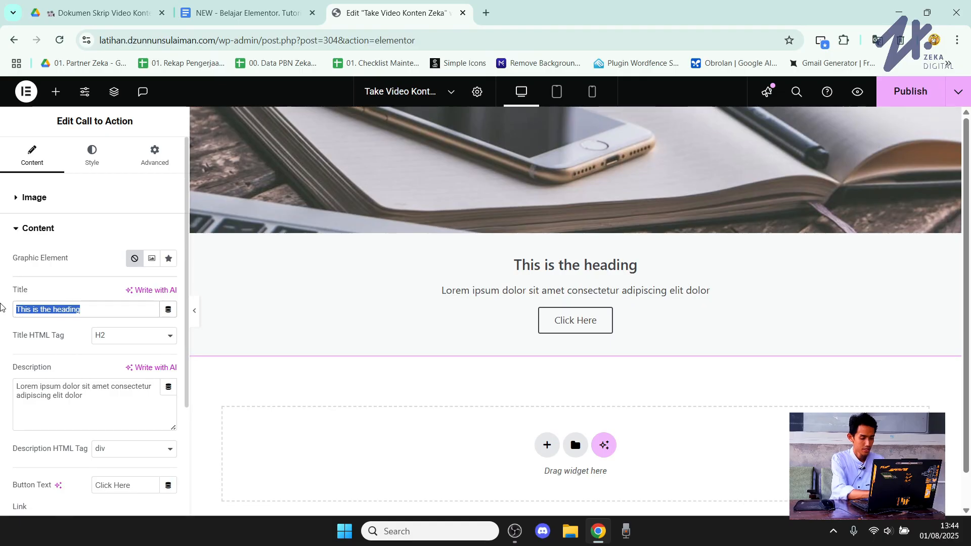
type("Daf")
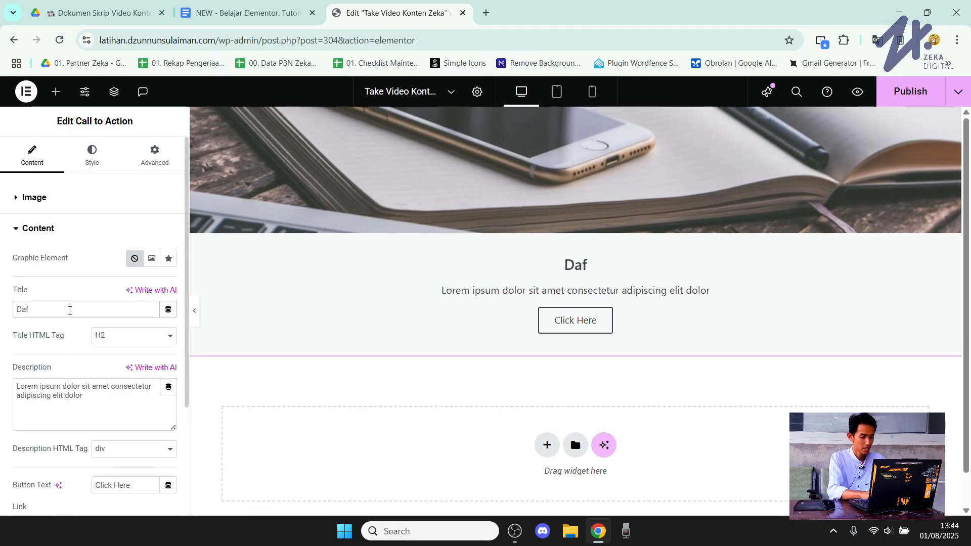
type("tar")
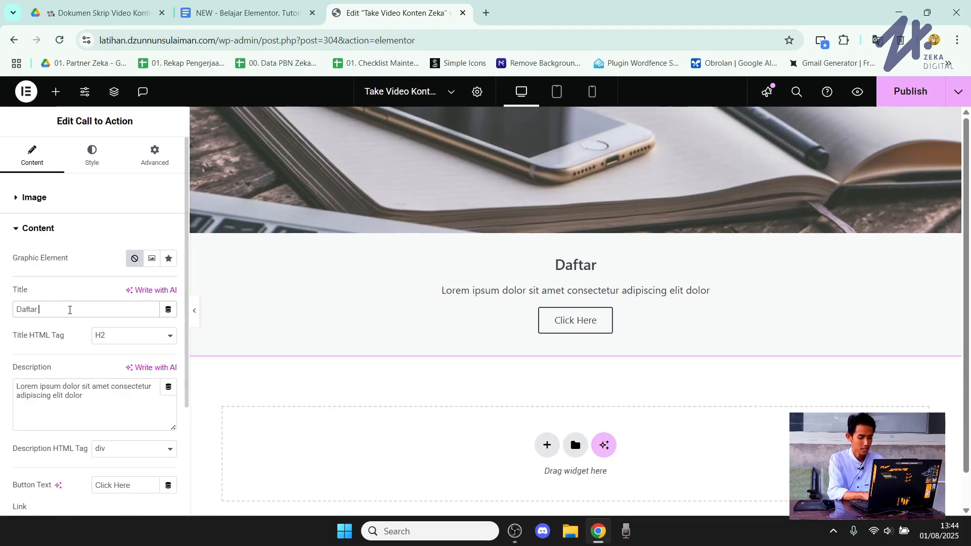
type(" Sekarang")
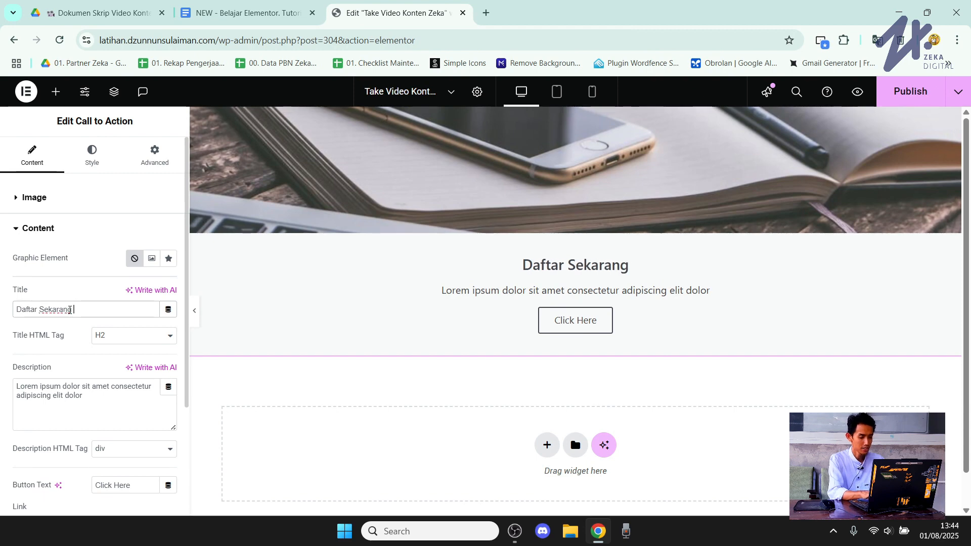
type(" Juga!")
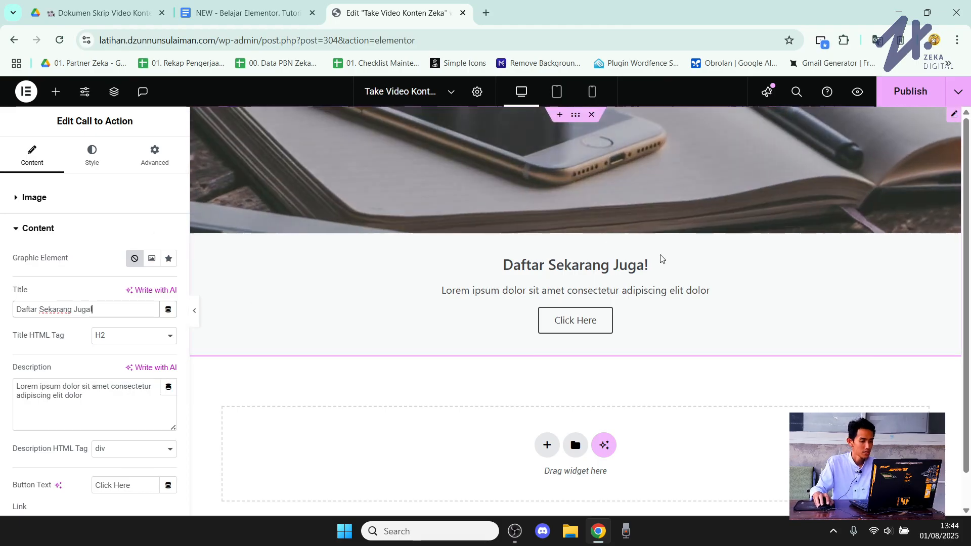
Replace the Call to Action description with "Gabung Kelas Online Kami, Kuasai dan Tingkatkan Skill Mengembangkan Website! Anda".
scroll(98, 299, "down", 1)
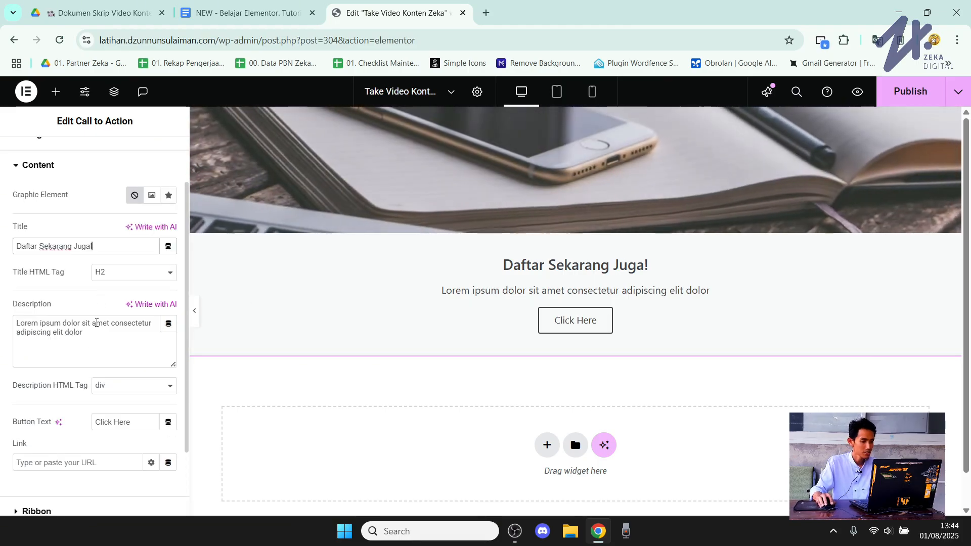
left_click_drag(88, 332, 2, 323)
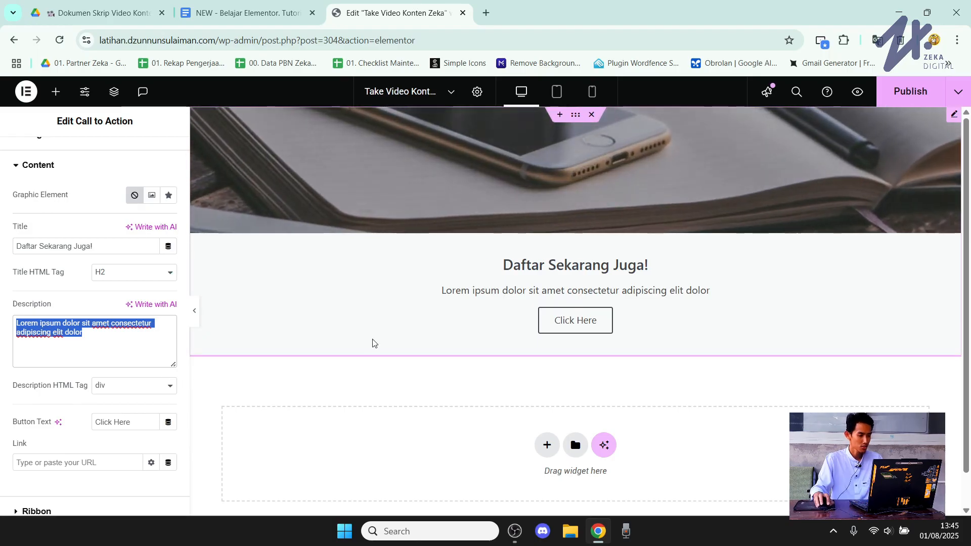
left_click_drag(85, 339, 15, 319)
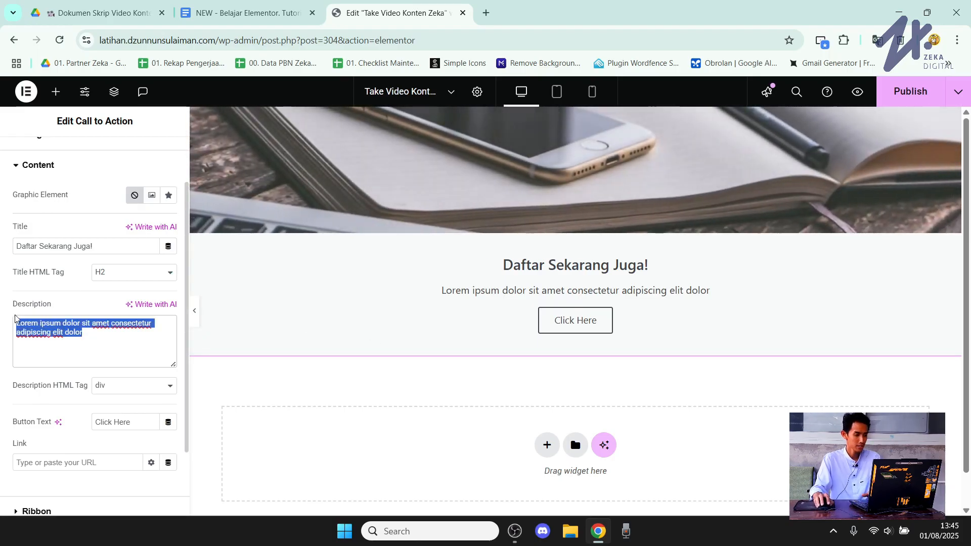
key("BackSpace")
right_click(38, 323)
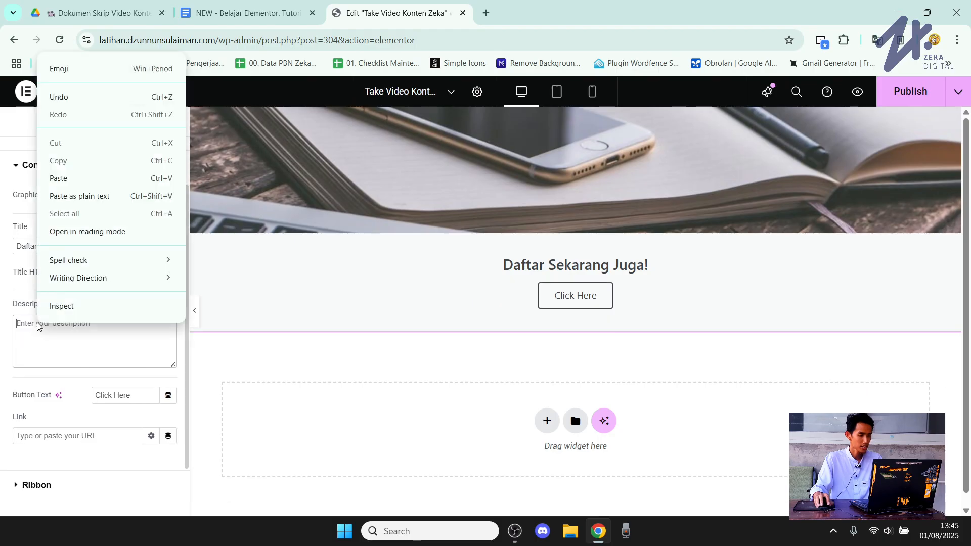
left_click(91, 200)
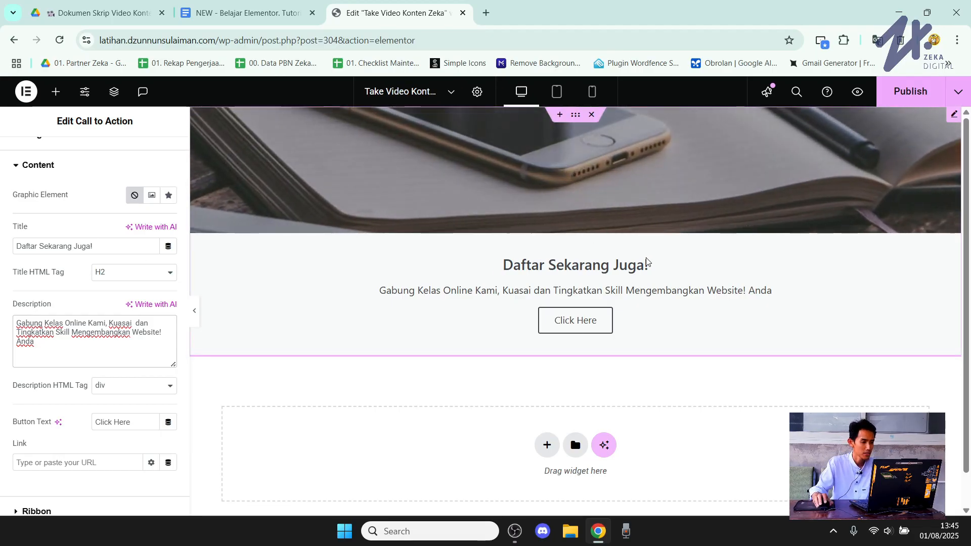
Open the typography settings for the Call to Action widget's title.
scroll(109, 167, "up", 2)
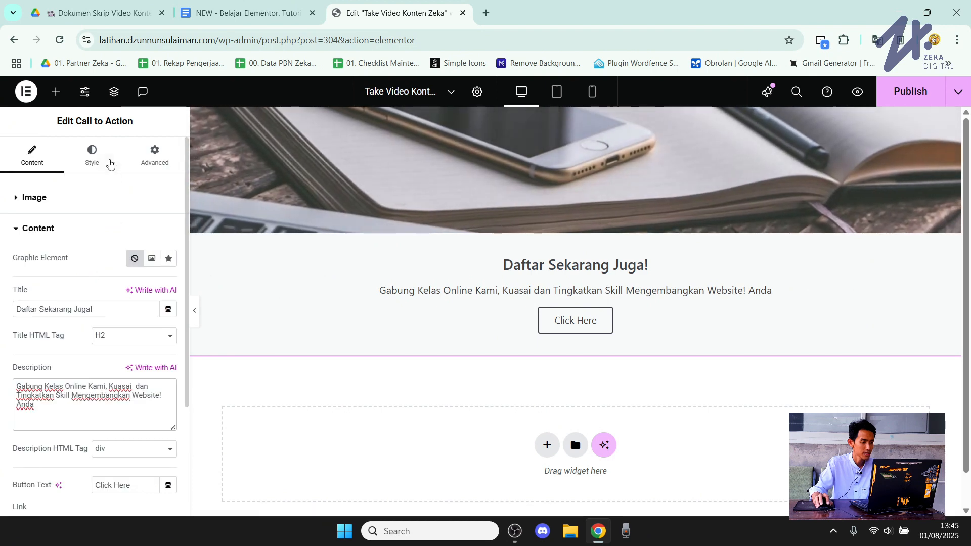
left_click(101, 163)
scroll(79, 279, "down", 1)
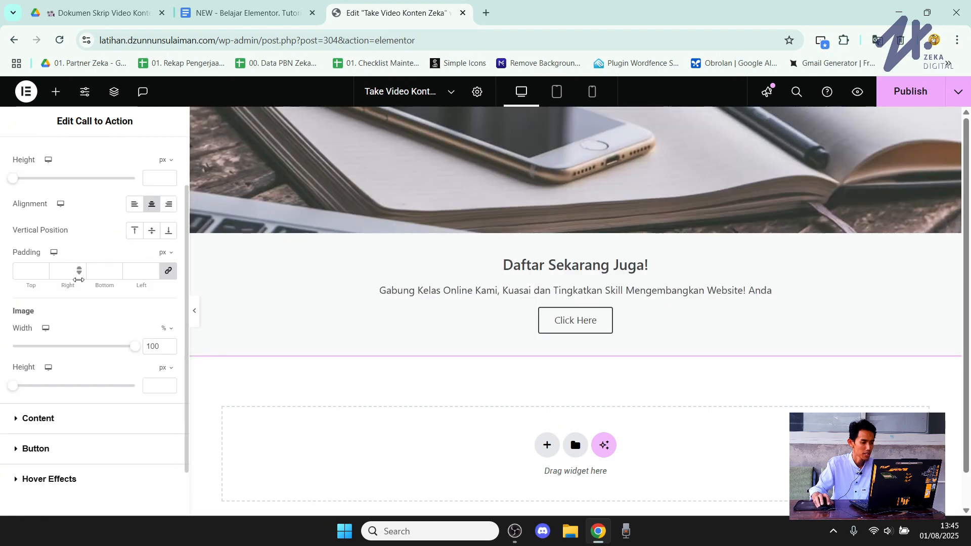
scroll(78, 279, "down", 1)
left_click(67, 368)
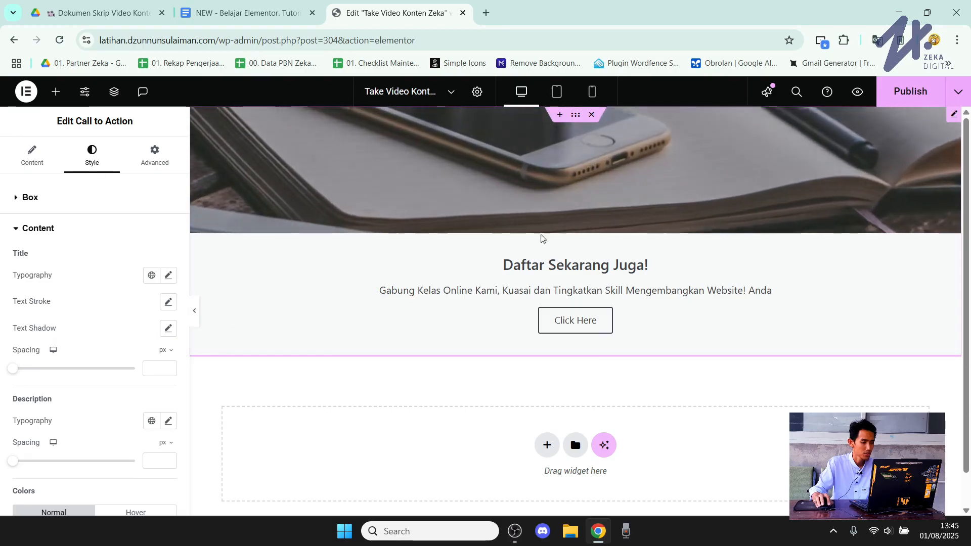
left_click(168, 276)
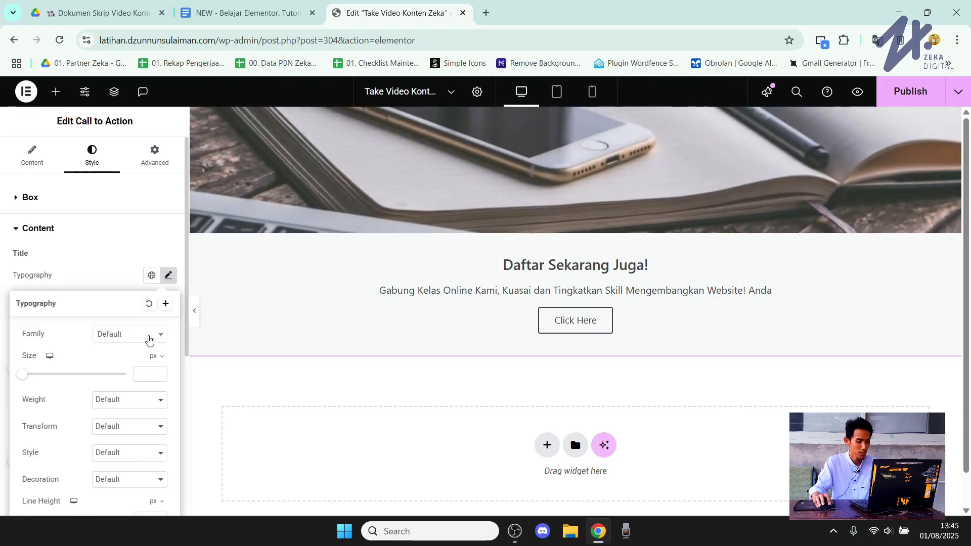
left_click(149, 337)
type("s")
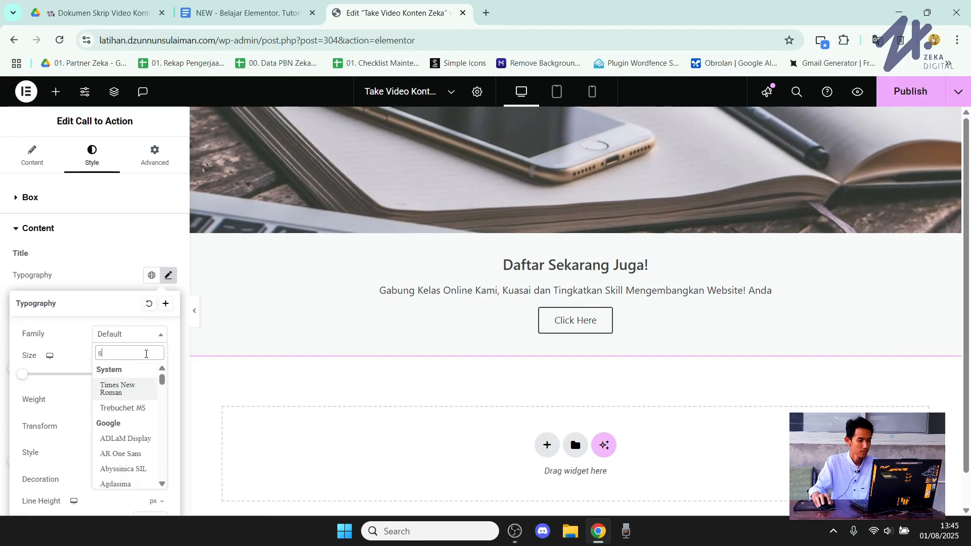
type("ora")
left_click(70, 344)
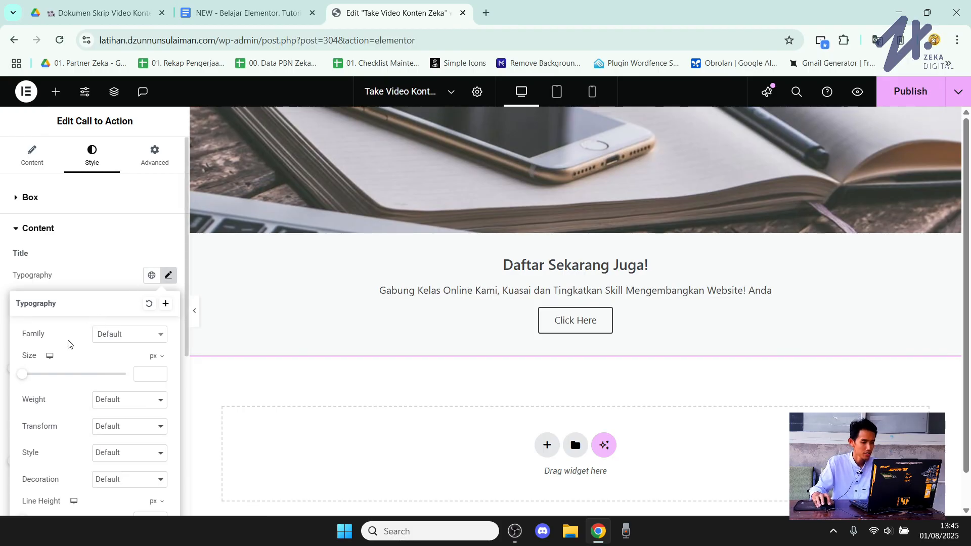
Set the title's typography to the Sora font family, size 50 px and weight 700 (Bold).
left_click(125, 340)
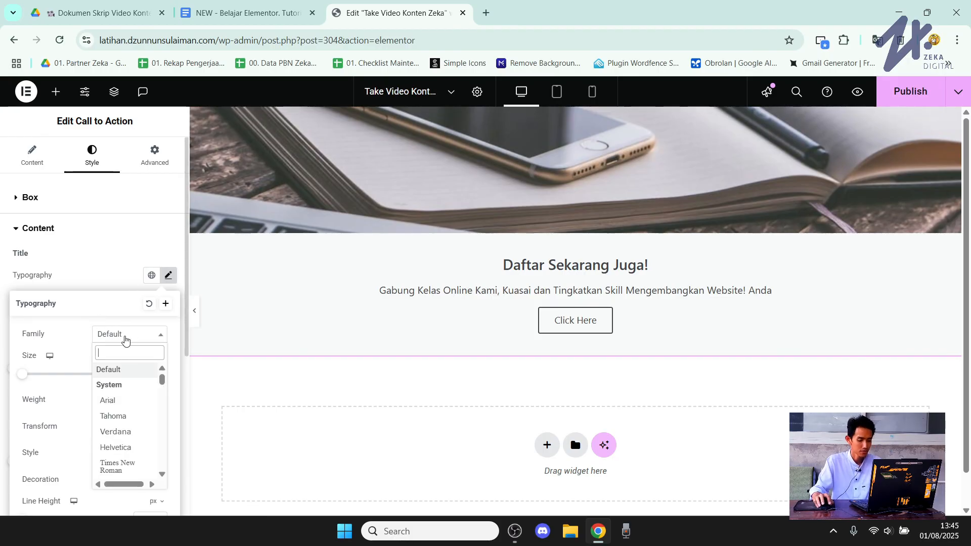
type("sora")
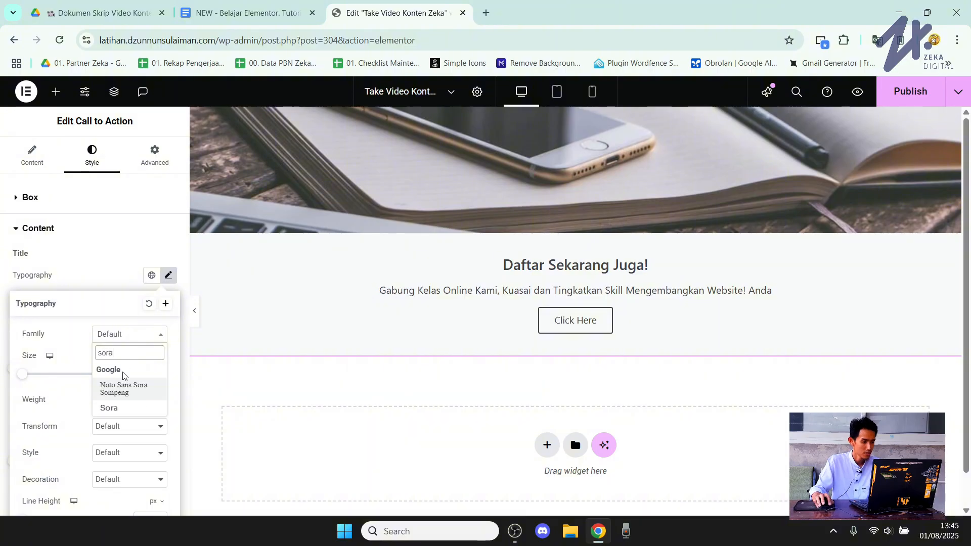
left_click(124, 408)
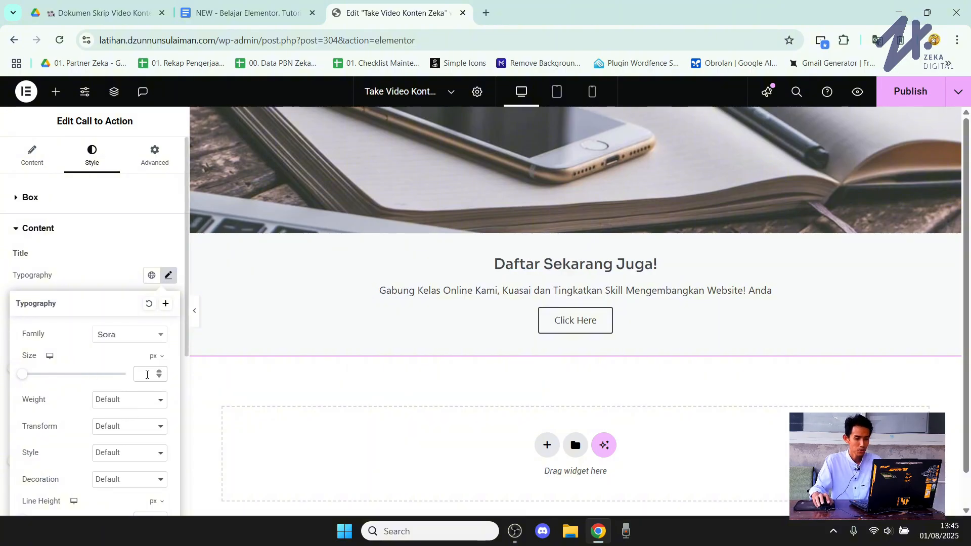
type("50")
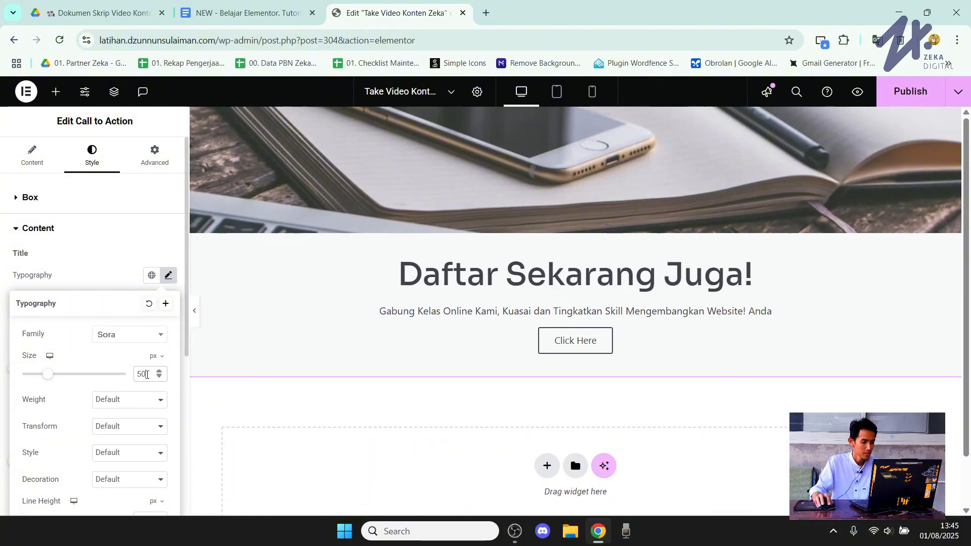
left_click(129, 400)
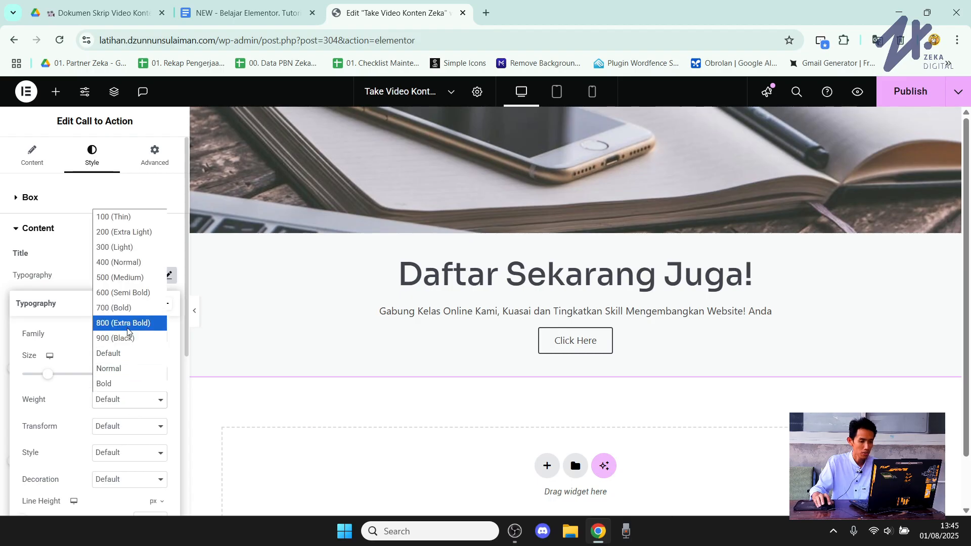
left_click(128, 308)
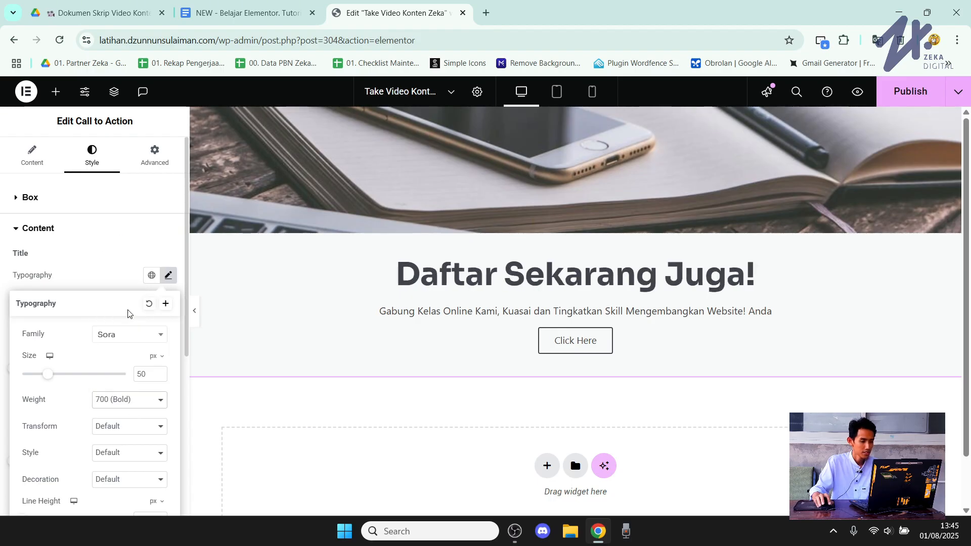
left_click(105, 263)
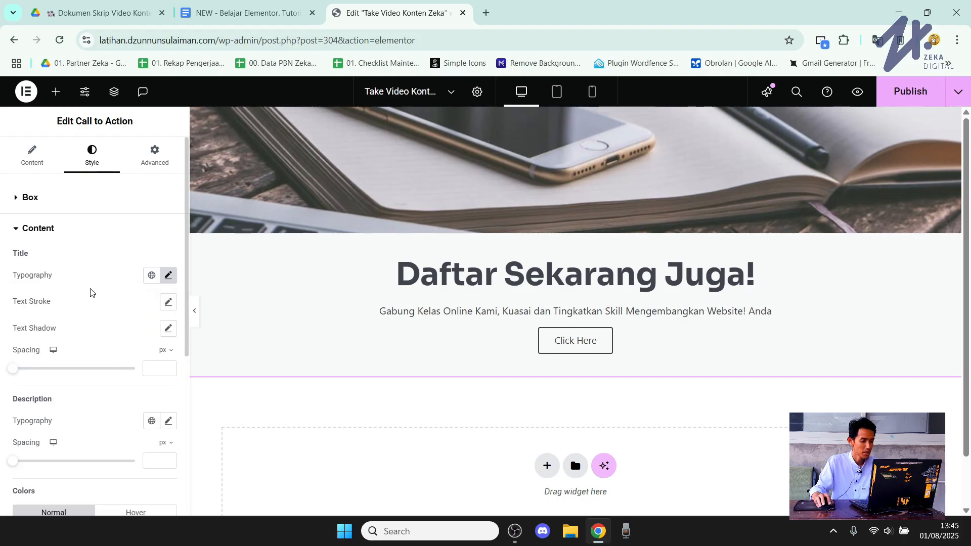
Set the description's typography to the Sora font family, size 30 px and weight 600 (Semi Bold).
scroll(92, 293, "down", 1)
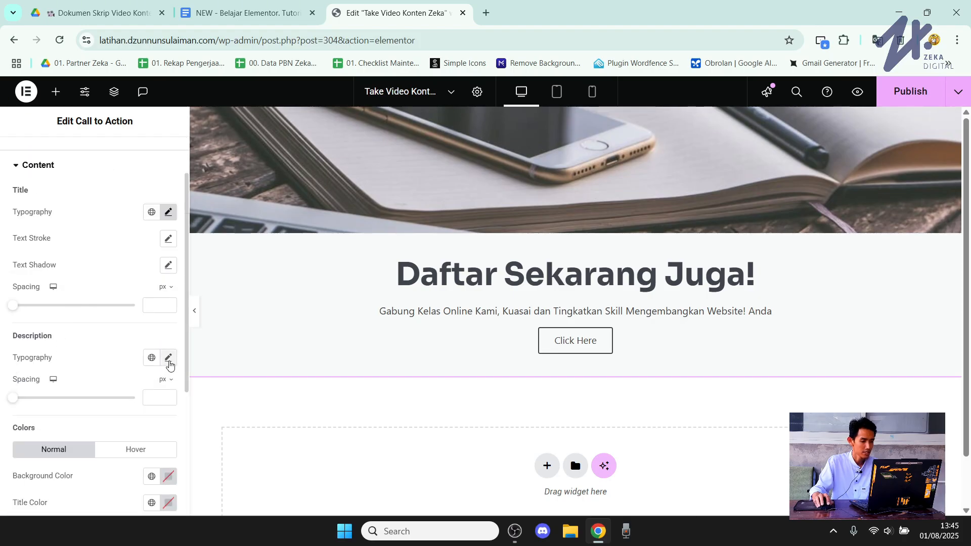
left_click(168, 358)
scroll(117, 352, "down", 1)
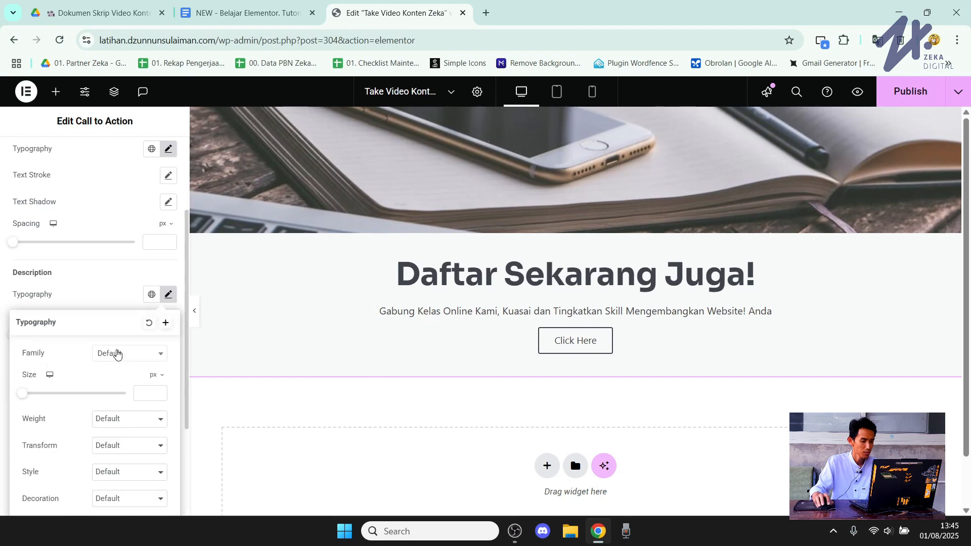
left_click(145, 358)
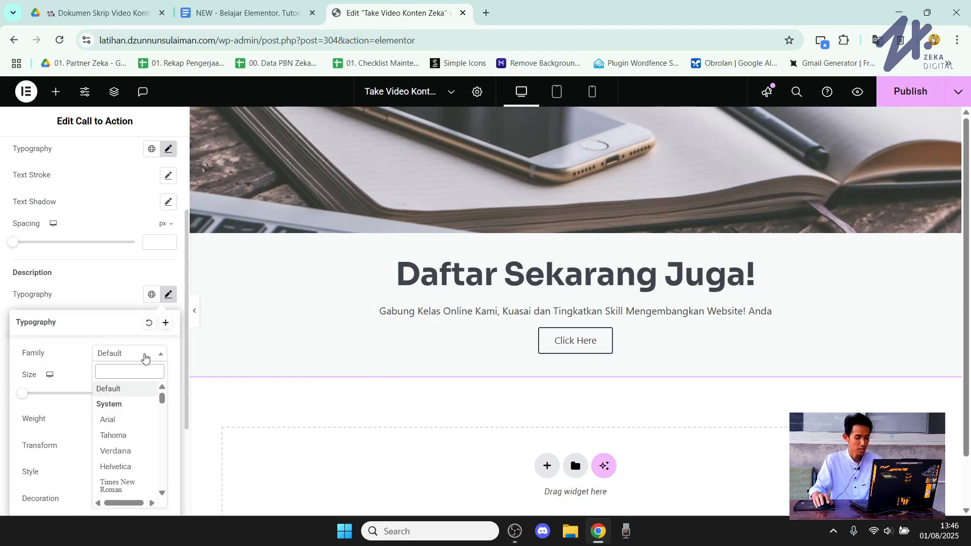
type("sora")
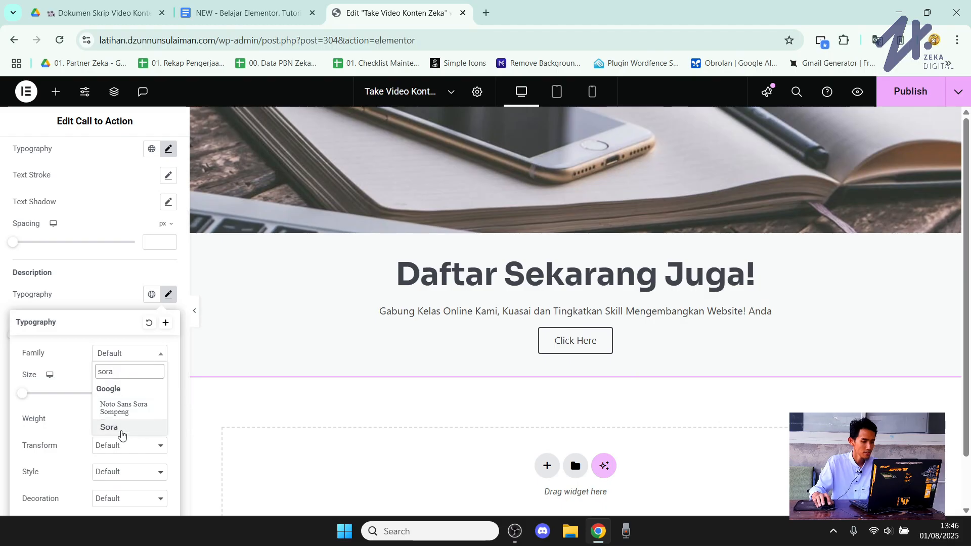
left_click(121, 429)
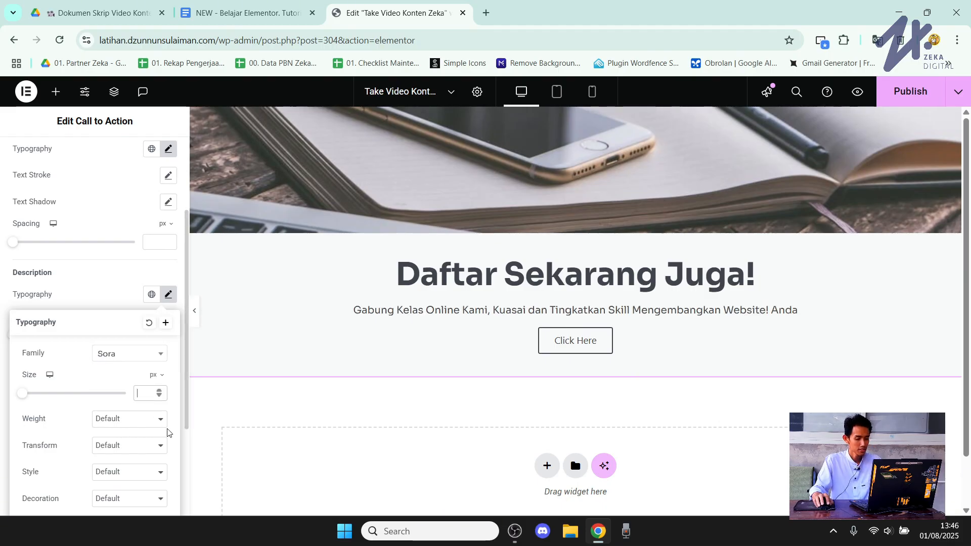
type("30")
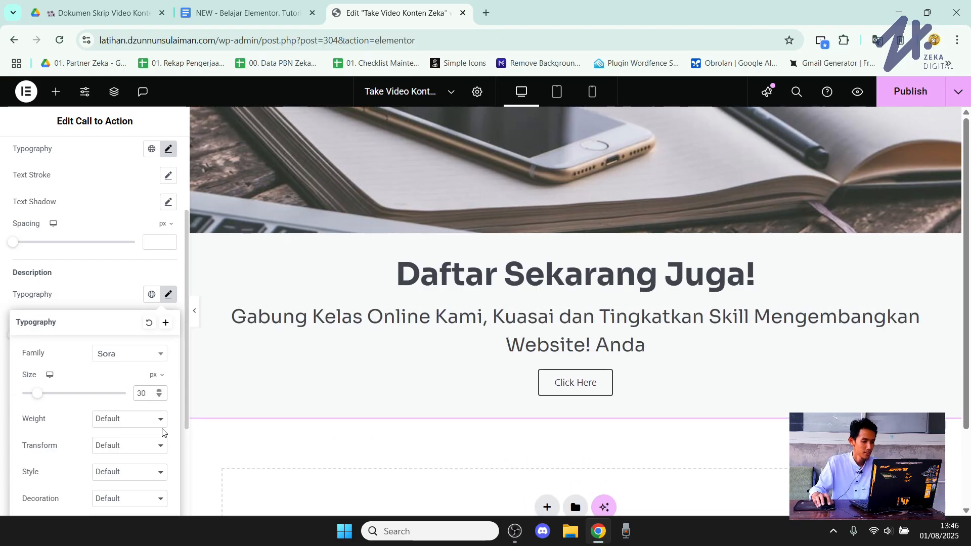
left_click(144, 419)
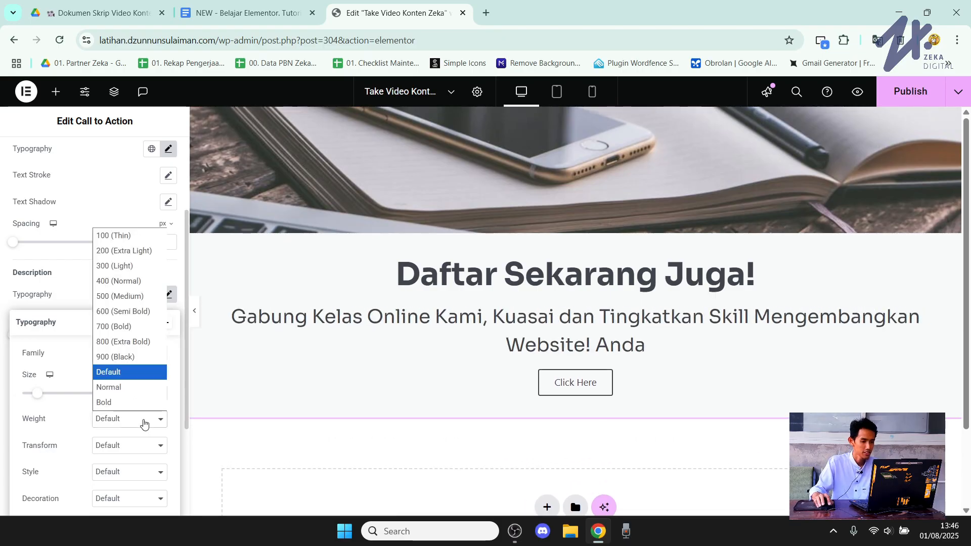
left_click(131, 311)
left_click(126, 267)
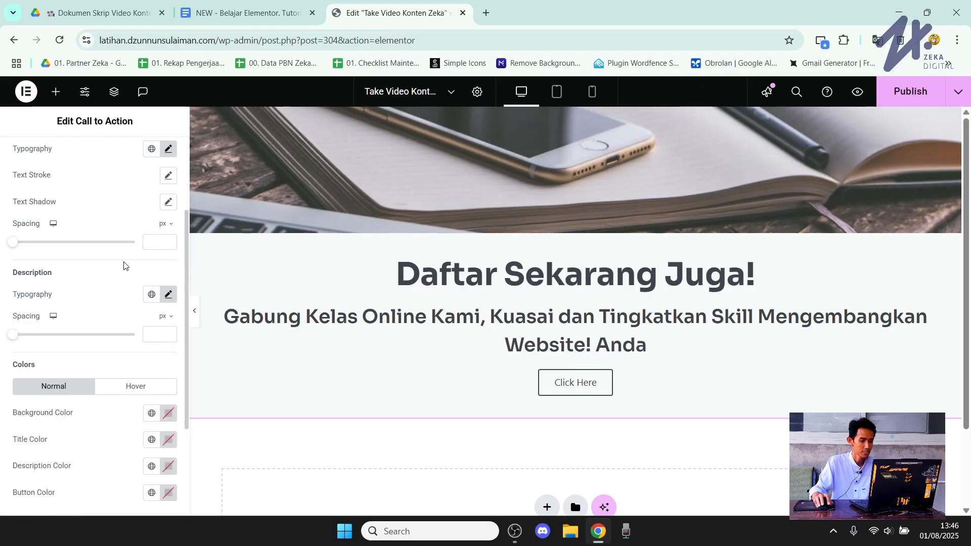
Preview the restyled title and description at full canvas width, then return to the editing view.
left_click(195, 314)
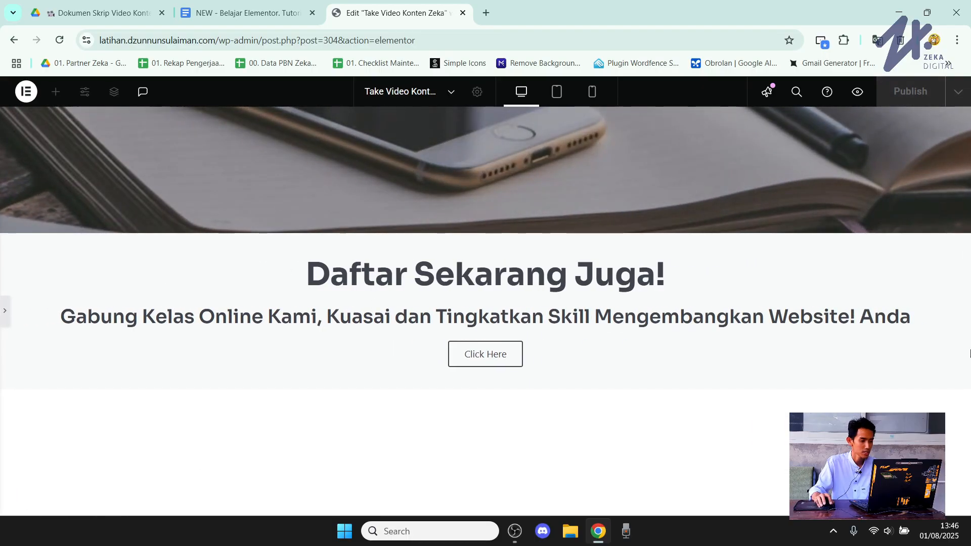
left_click(5, 310)
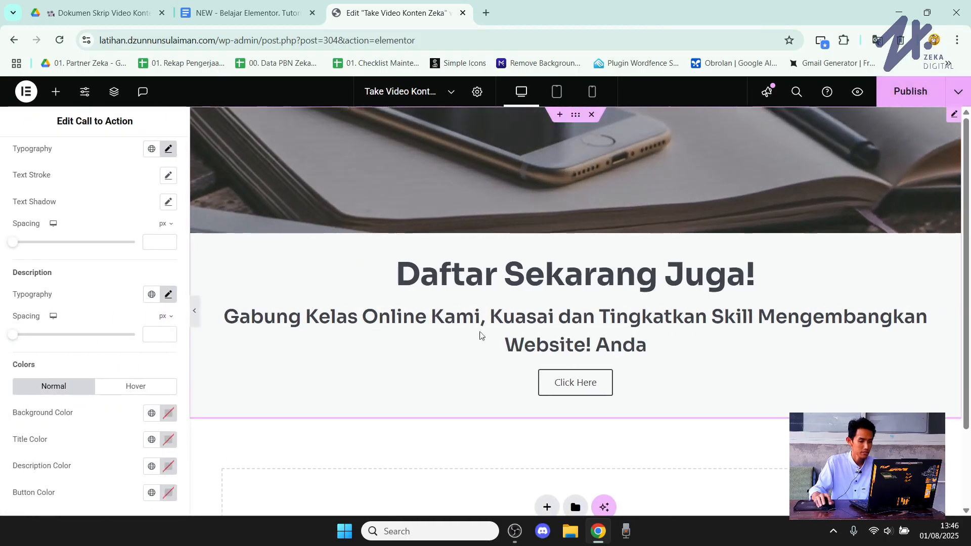
left_click(198, 314)
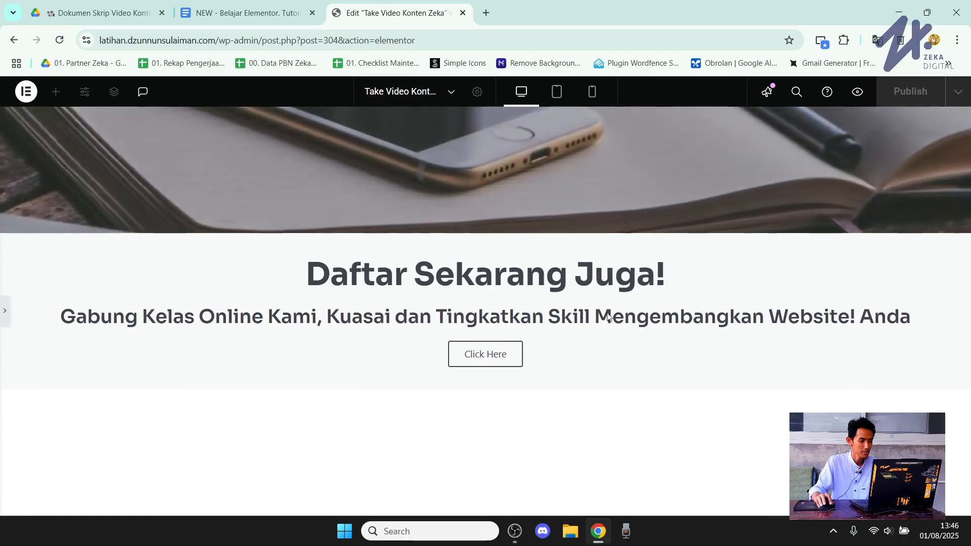
left_click(6, 316)
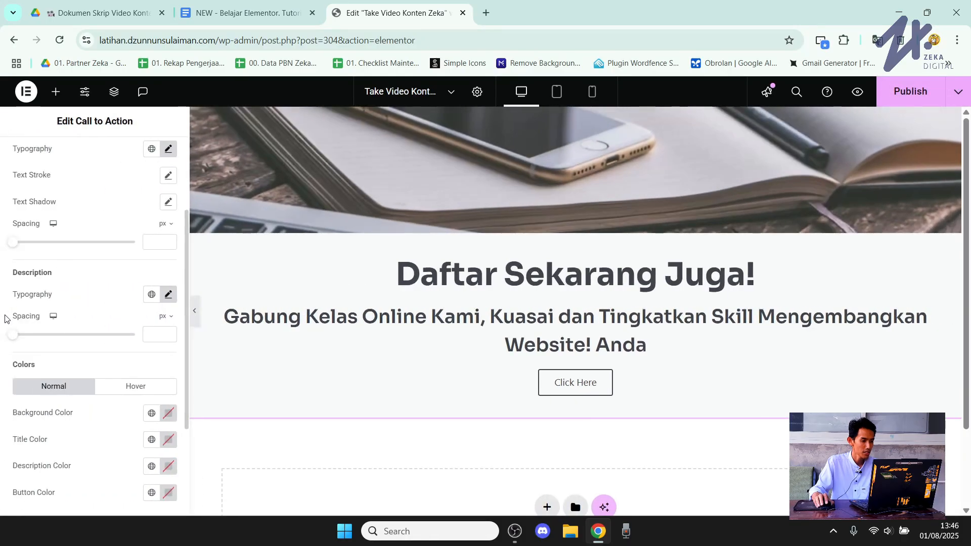
Unlink the Call to Action box's padding and set it to 30 px top and bottom, 50 px right and left.
scroll(98, 279, "up", 3)
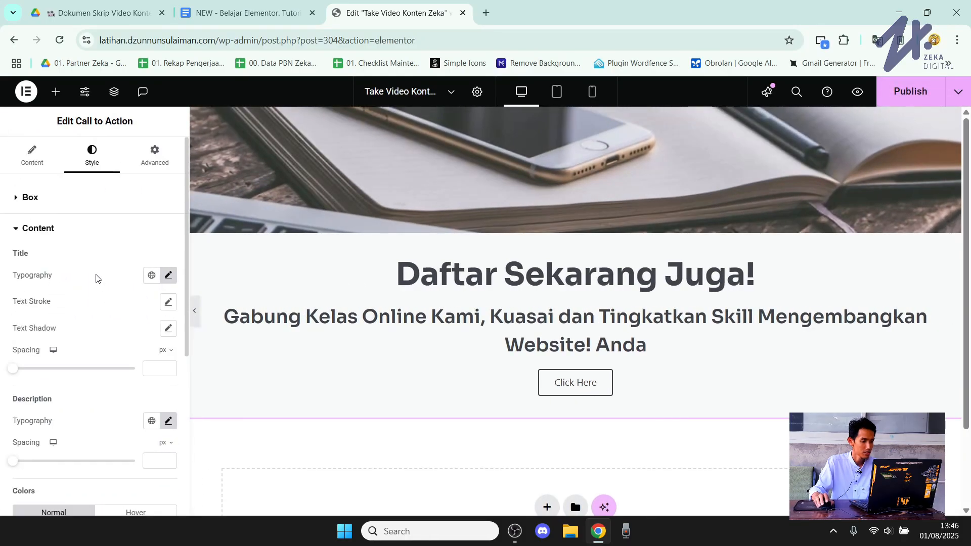
left_click(18, 200)
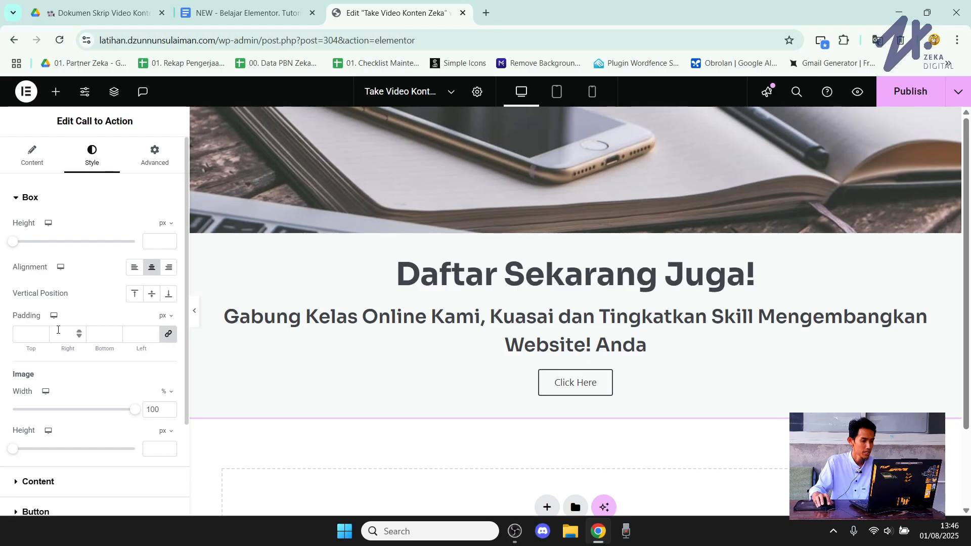
left_click(169, 335)
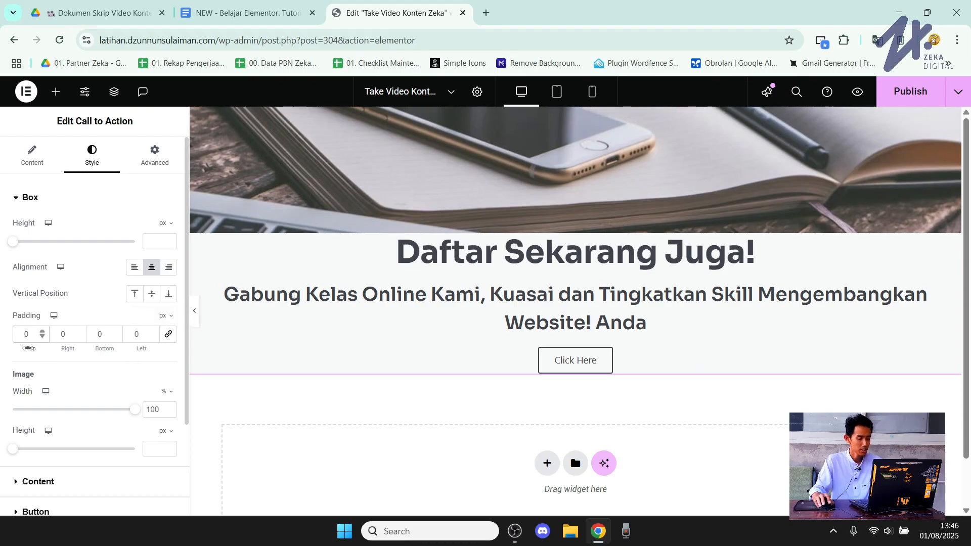
type("3")
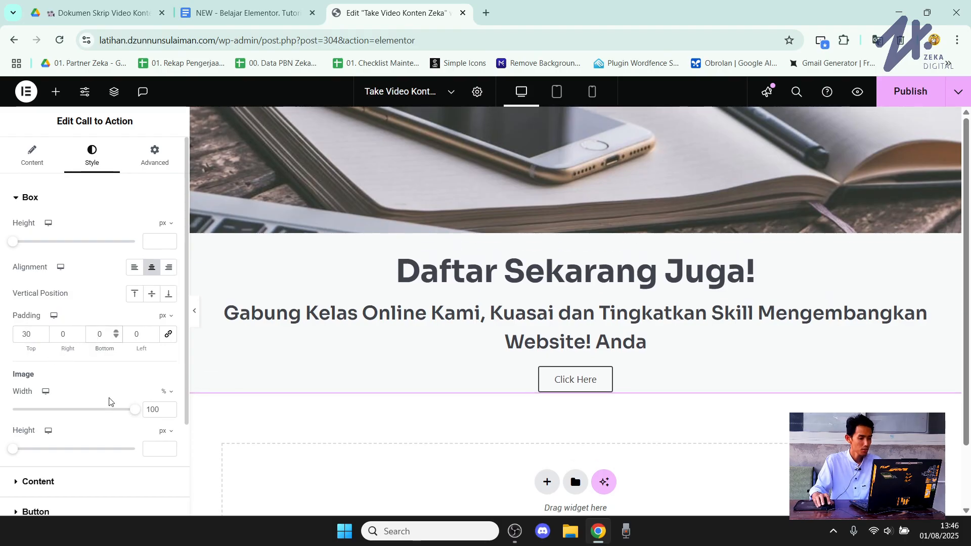
type("3")
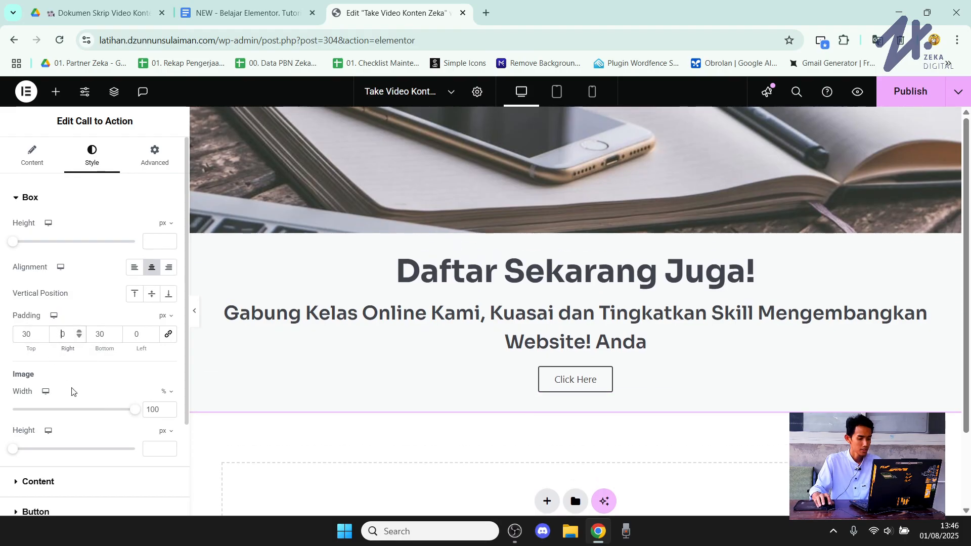
type("5")
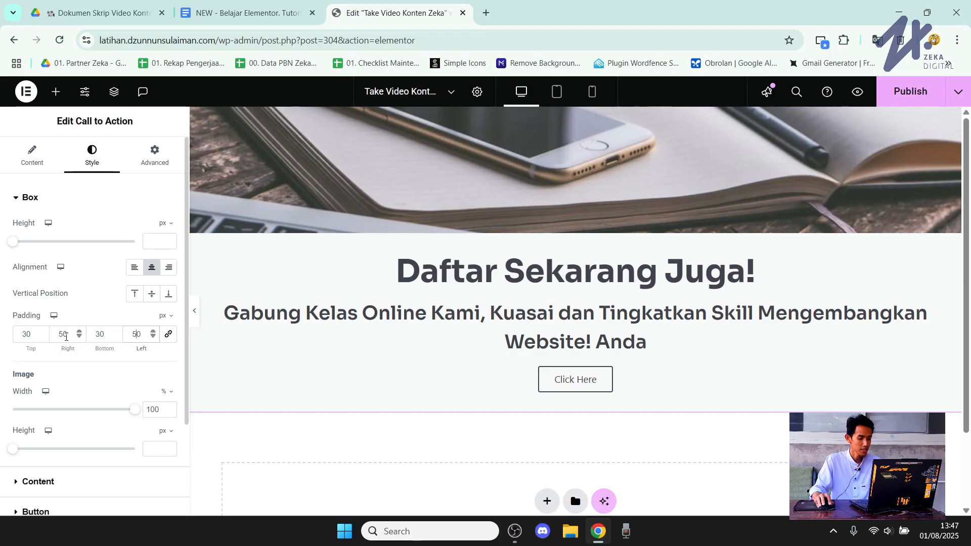
Set the box's right and left padding to 100 px and preview the section at full canvas width.
left_click_drag(63, 335, 55, 336)
type("100")
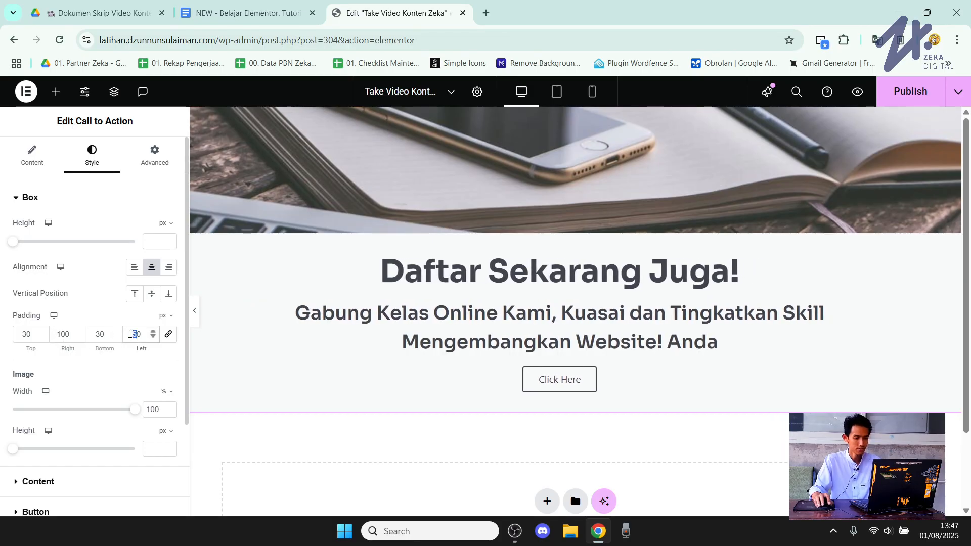
type("100")
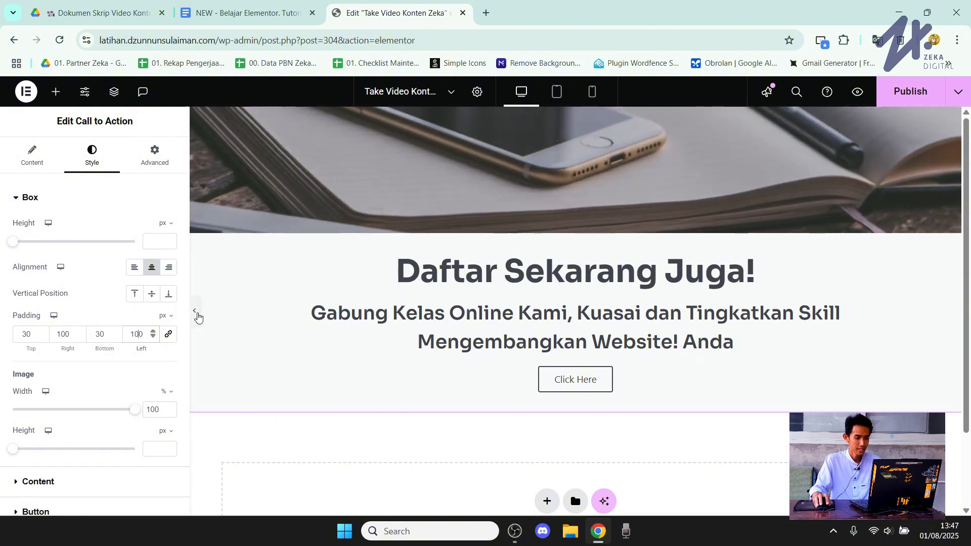
left_click(196, 313)
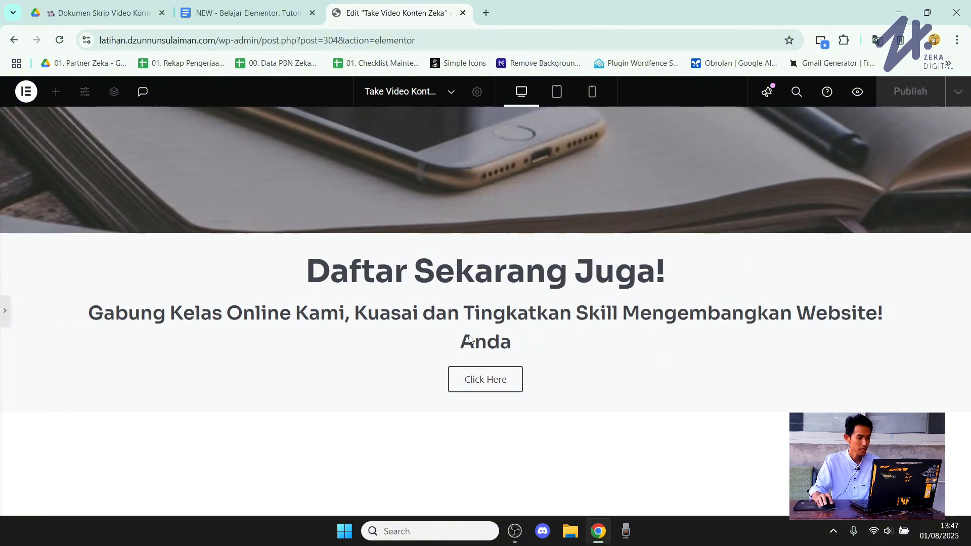
left_click(4, 311)
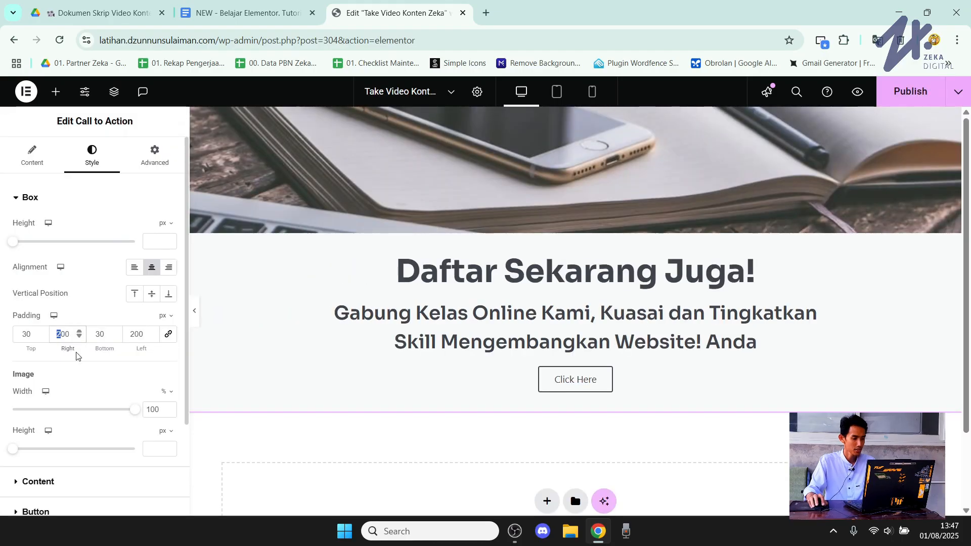
Set the box's right and left padding to 300 px and check the section at full canvas width.
type("3")
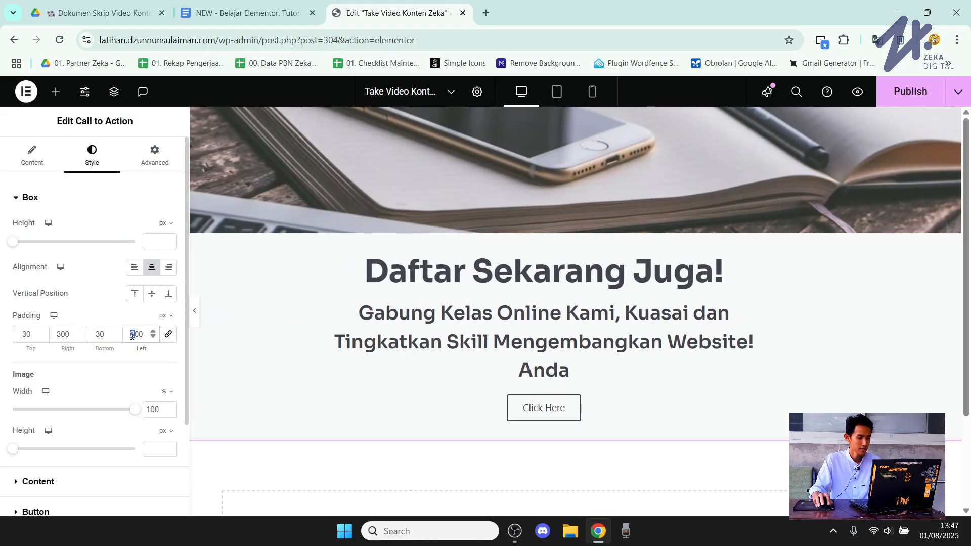
type("3")
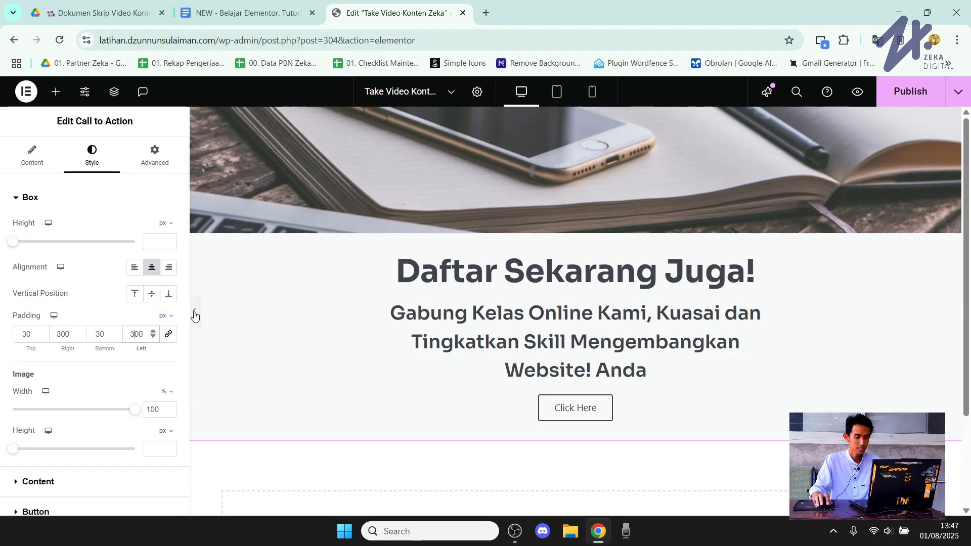
left_click(194, 314)
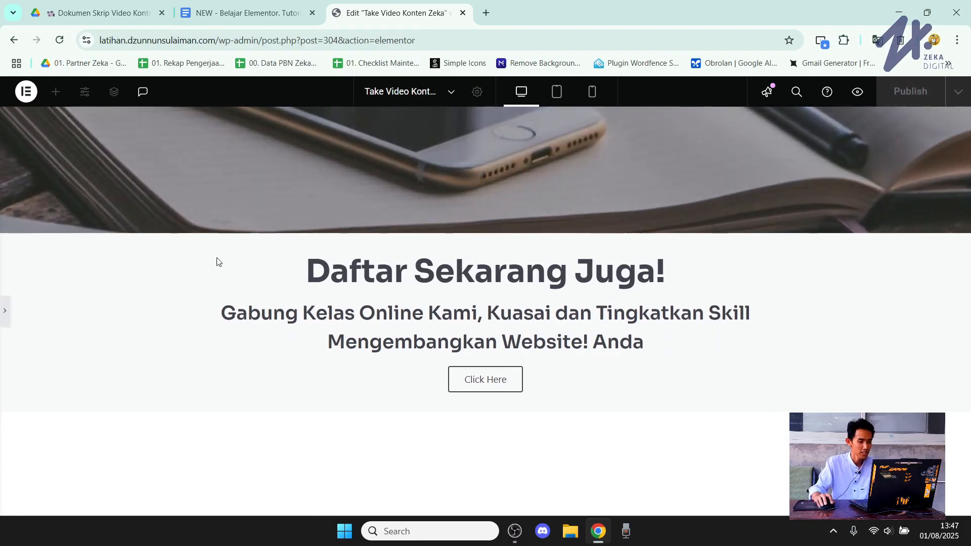
left_click(4, 320)
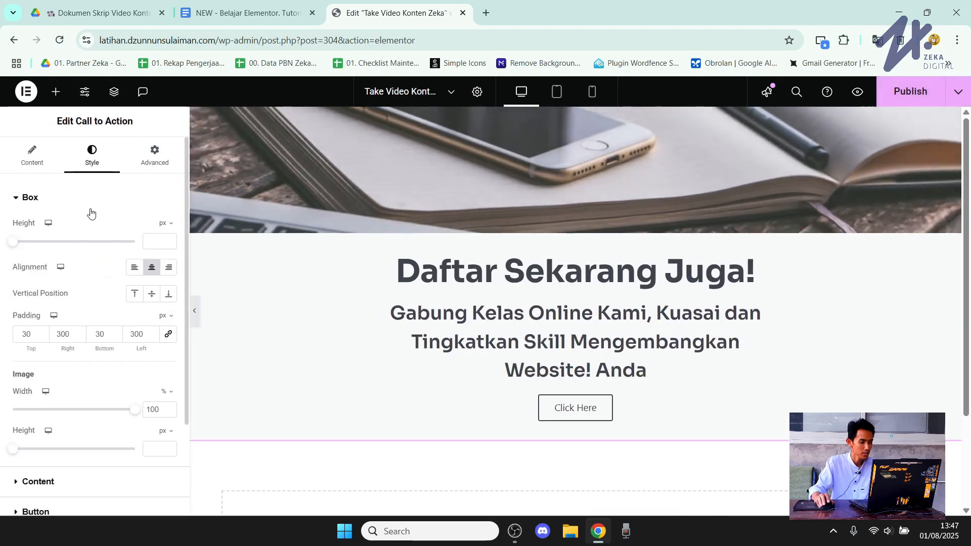
Set the button's typography to the Sora font family, size 17 px and weight 700 (Bold), and save the page.
scroll(86, 212, "down", 2)
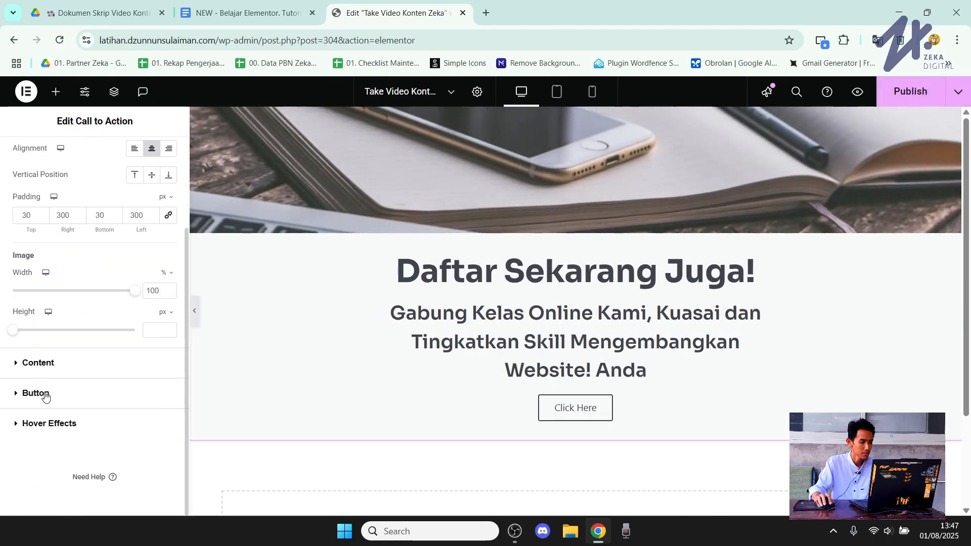
left_click(87, 398)
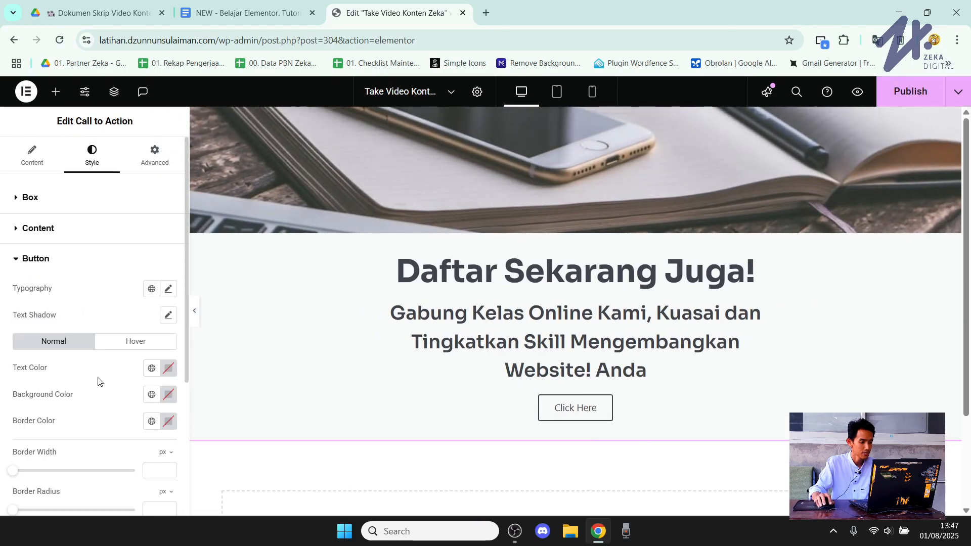
left_click(169, 291)
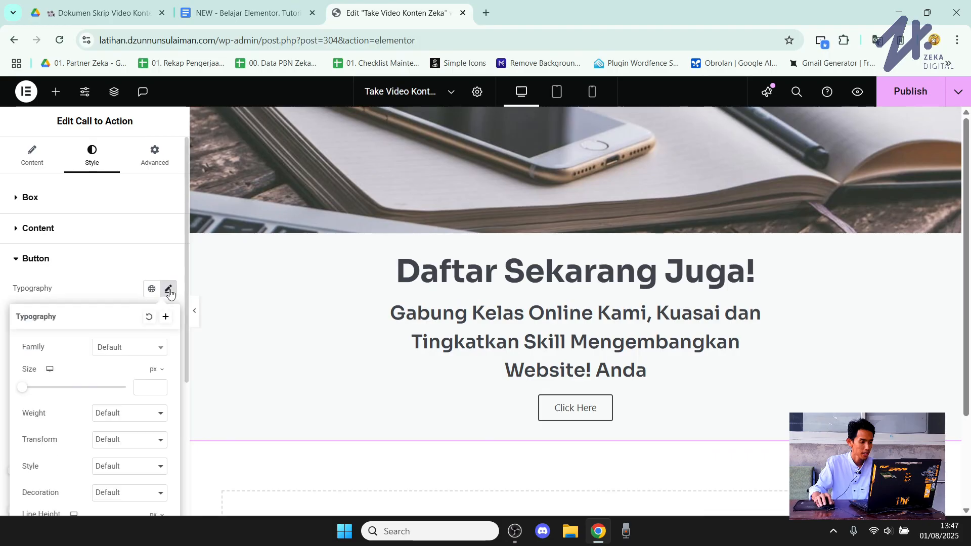
left_click(142, 349)
type("sora")
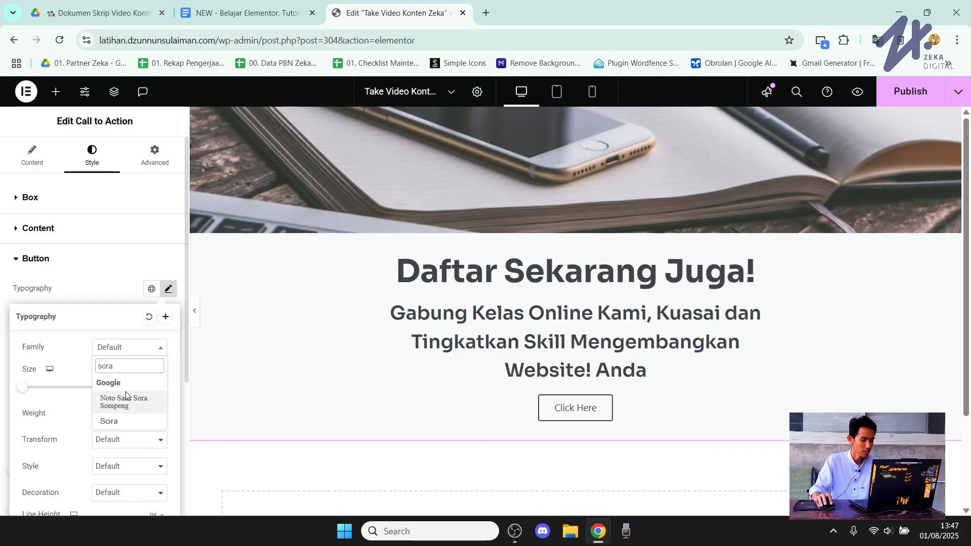
left_click(120, 422)
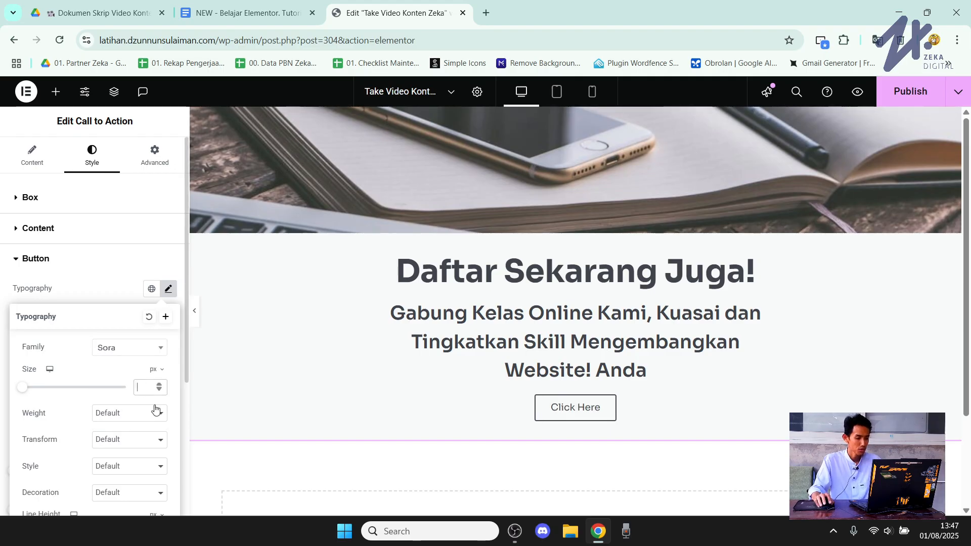
type("17")
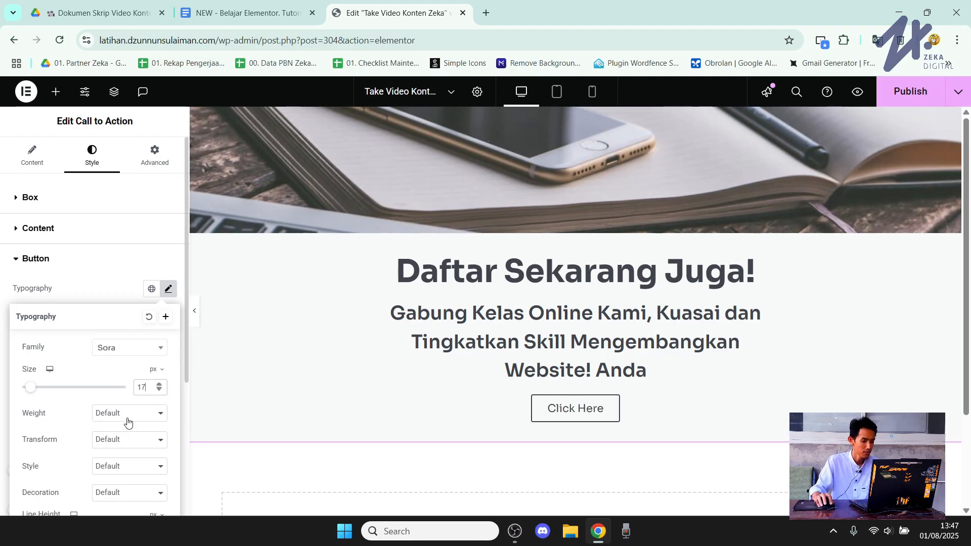
left_click(129, 416)
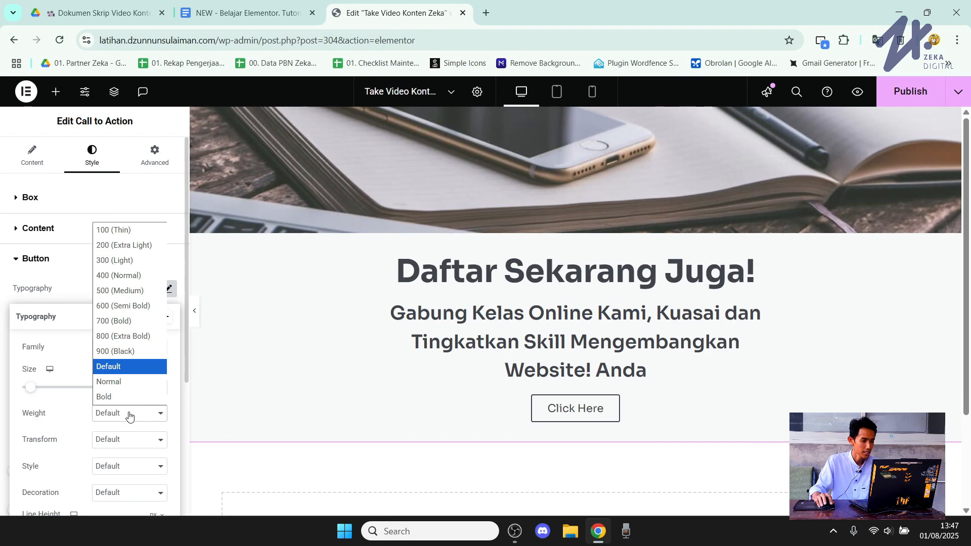
left_click(130, 322)
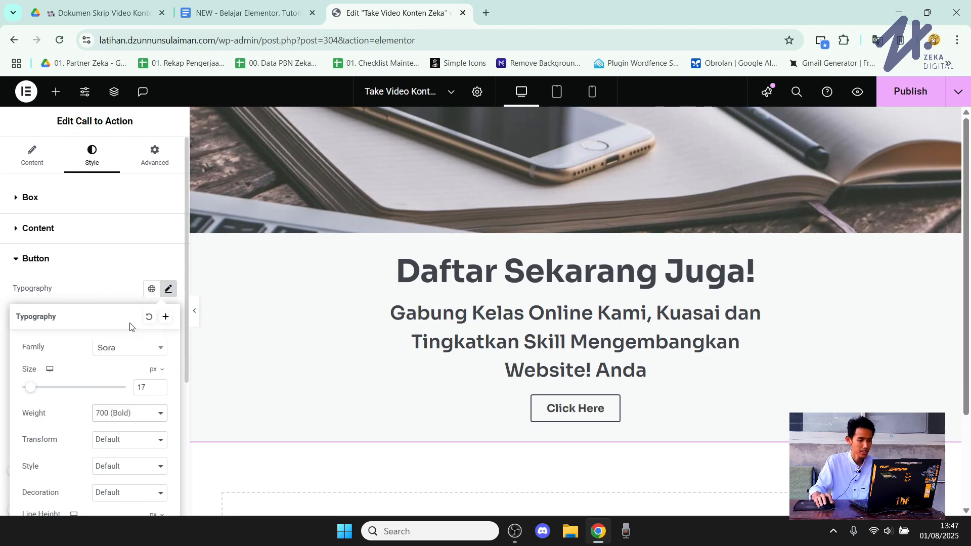
left_click(116, 259)
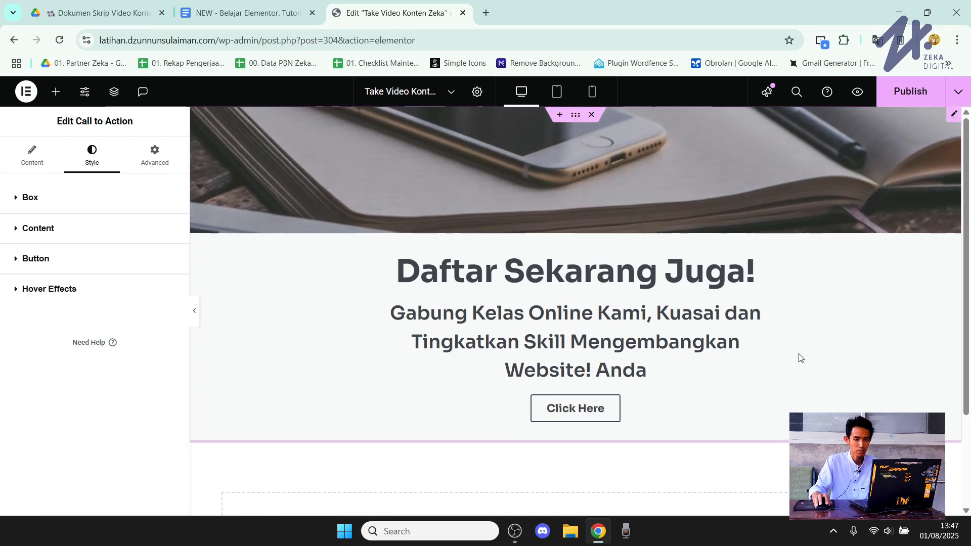
key("ctrl+s")
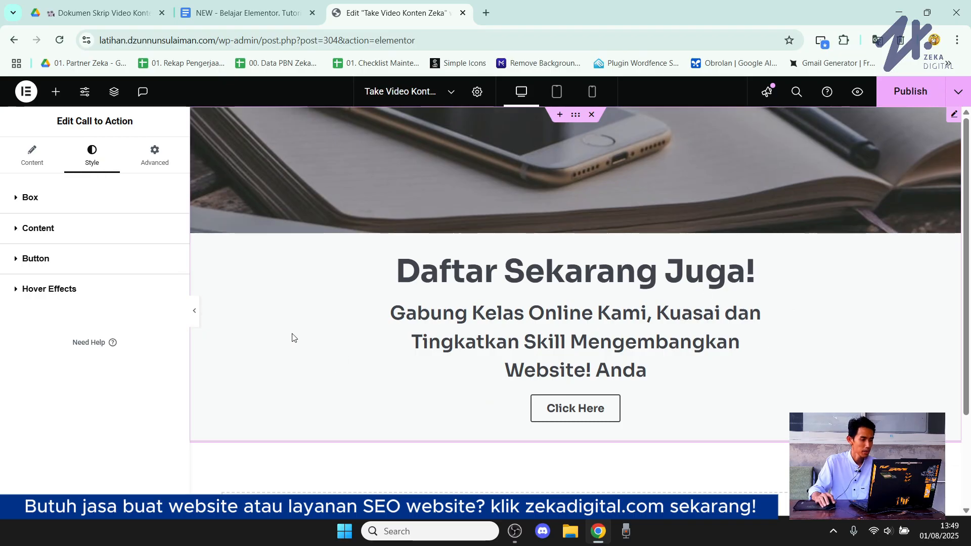
Set the Call to Action content's normal-state background color to black (#000000).
left_click(20, 230)
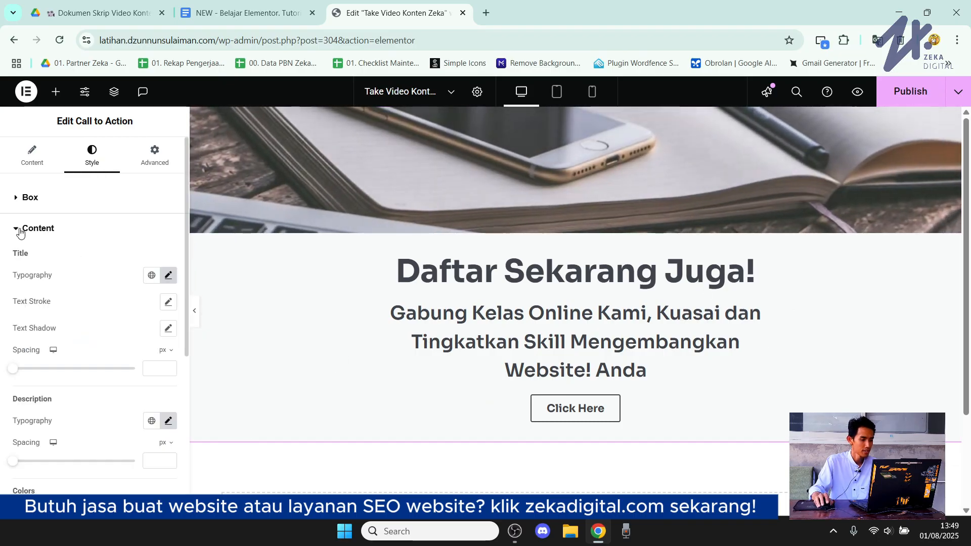
scroll(89, 257, "down", 5)
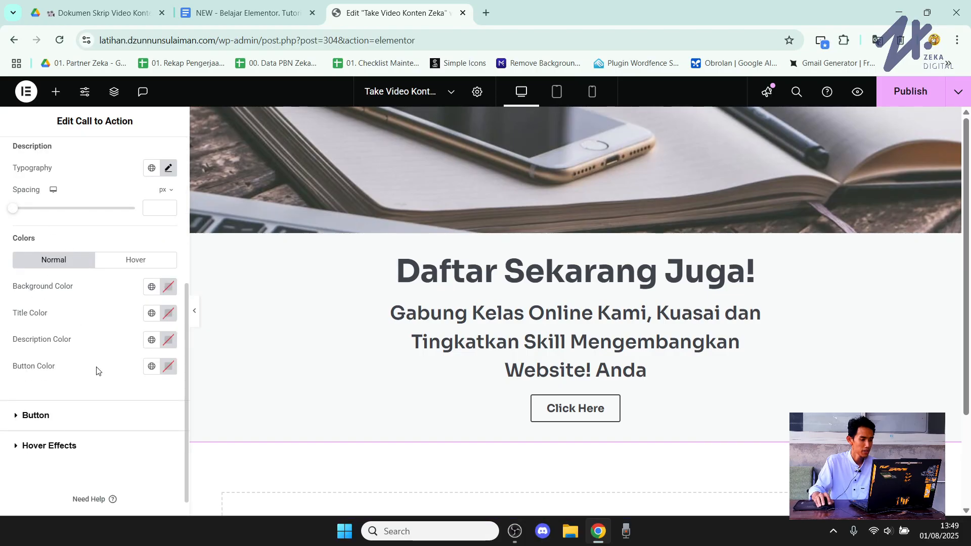
left_click(152, 287)
left_click(168, 287)
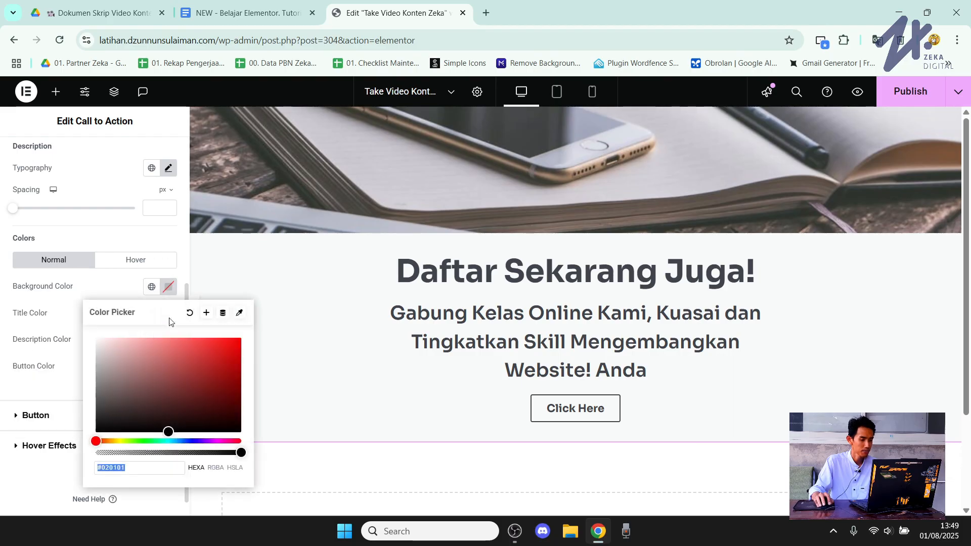
left_click_drag(141, 384, 88, 448)
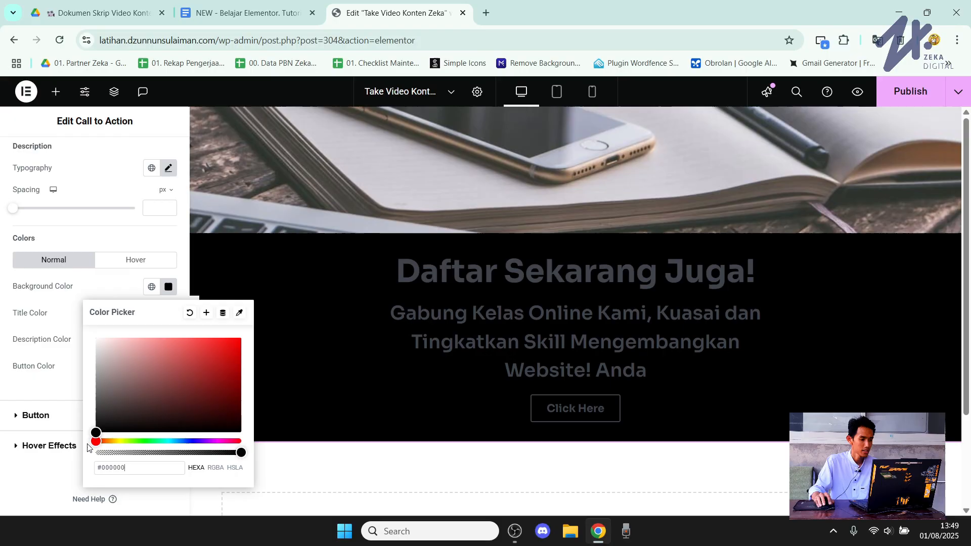
left_click(63, 318)
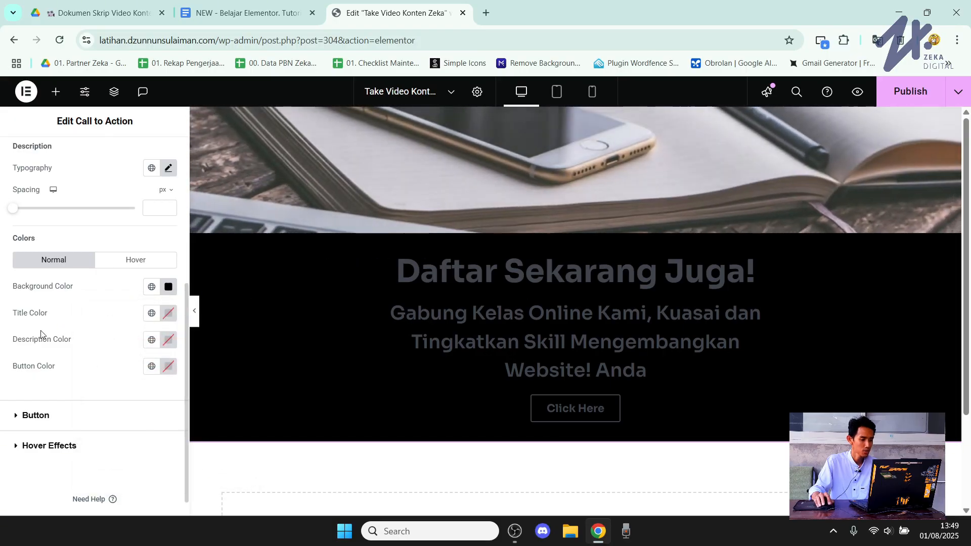
Set both the title color and the description color to white (#FFFFFF).
left_click(169, 314)
left_click_drag(155, 383, 94, 359)
left_click(63, 308)
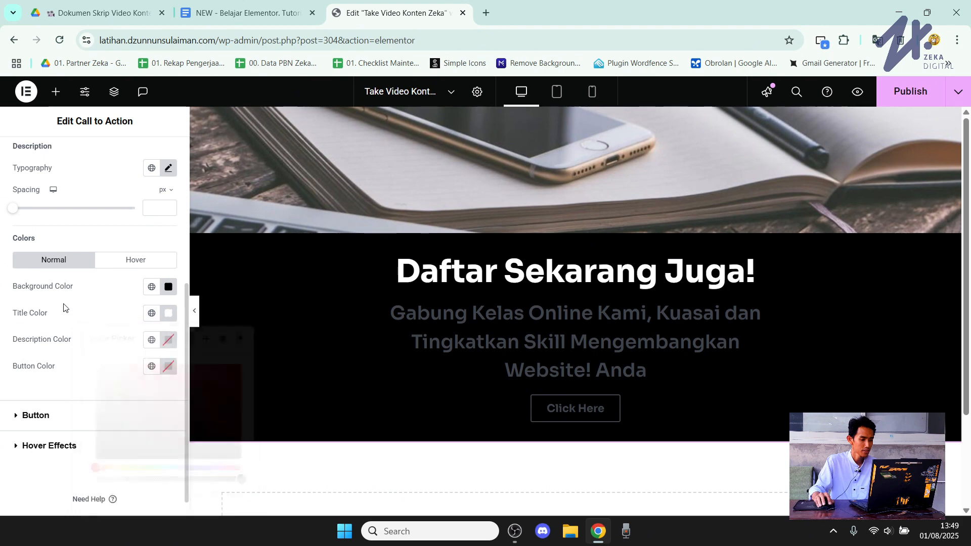
left_click(152, 339)
left_click(169, 340)
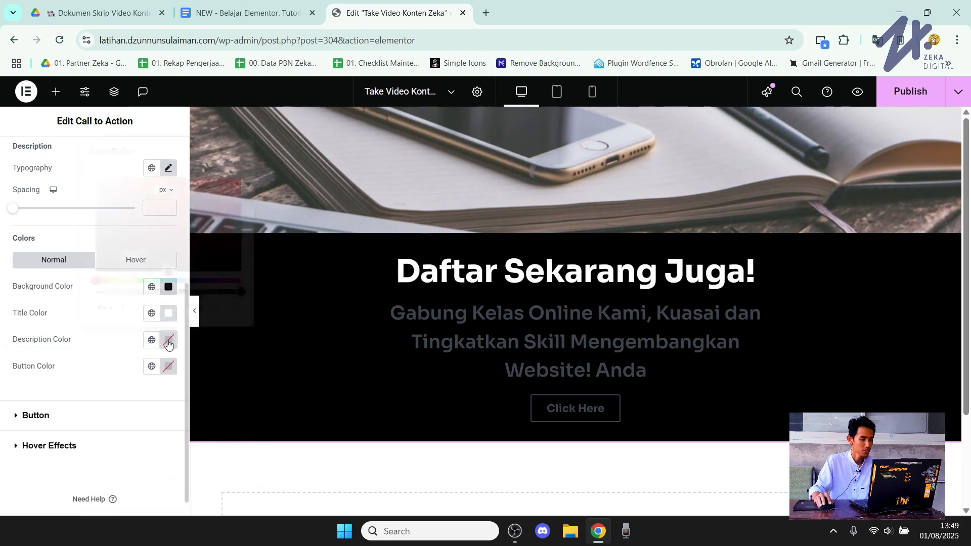
left_click_drag(138, 238, 77, 139)
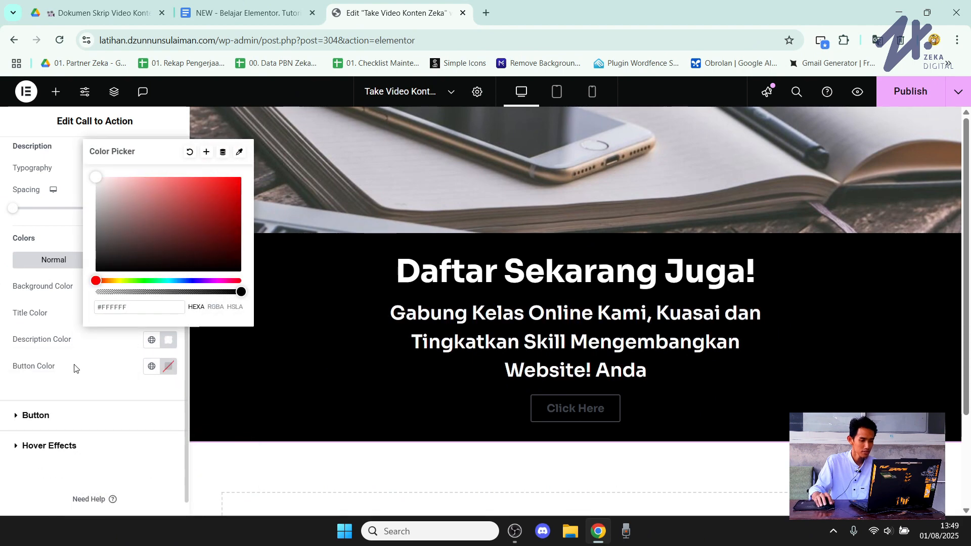
left_click(77, 139)
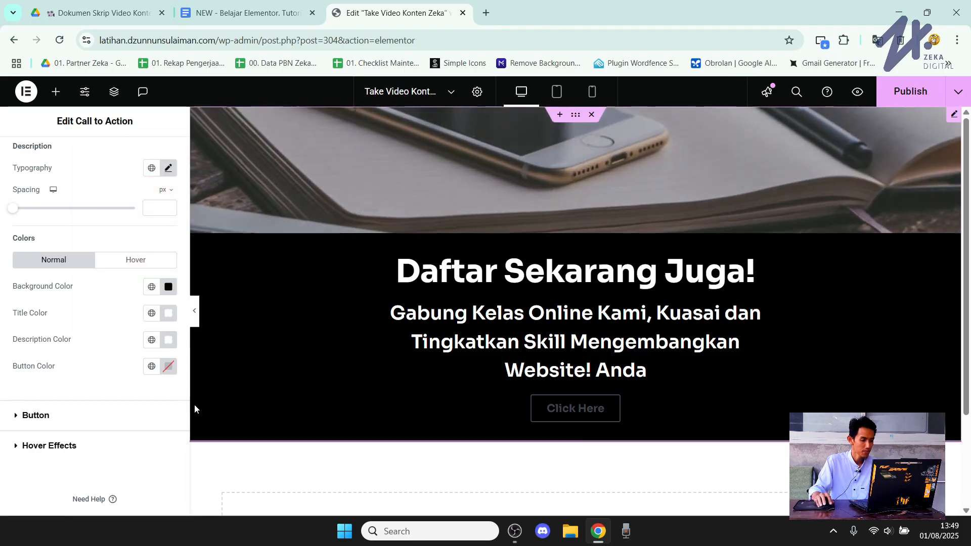
Set the Call to Action's normal-state button color to lime green (#B2FF0C).
left_click(169, 367)
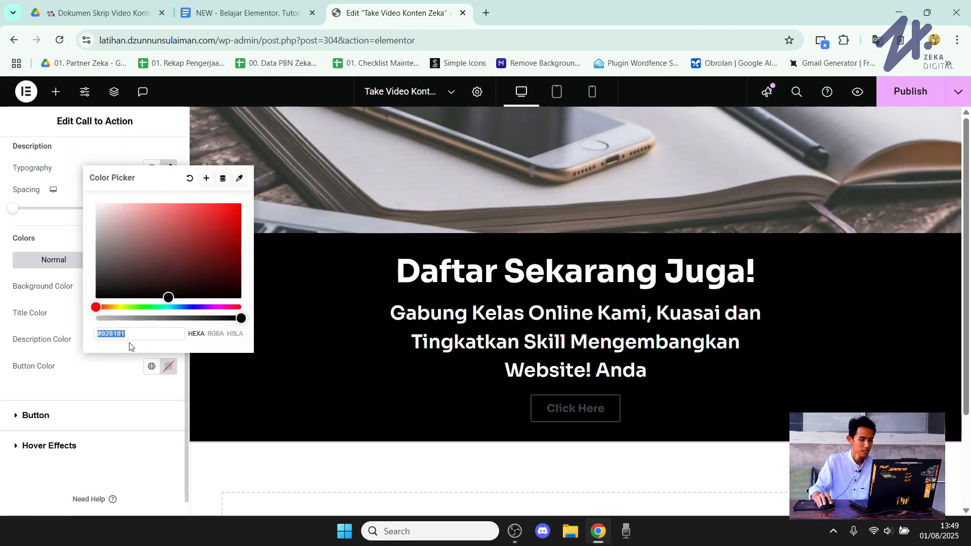
left_click_drag(130, 218, 128, 212)
left_click_drag(124, 246, 118, 241)
left_click_drag(140, 305, 128, 307)
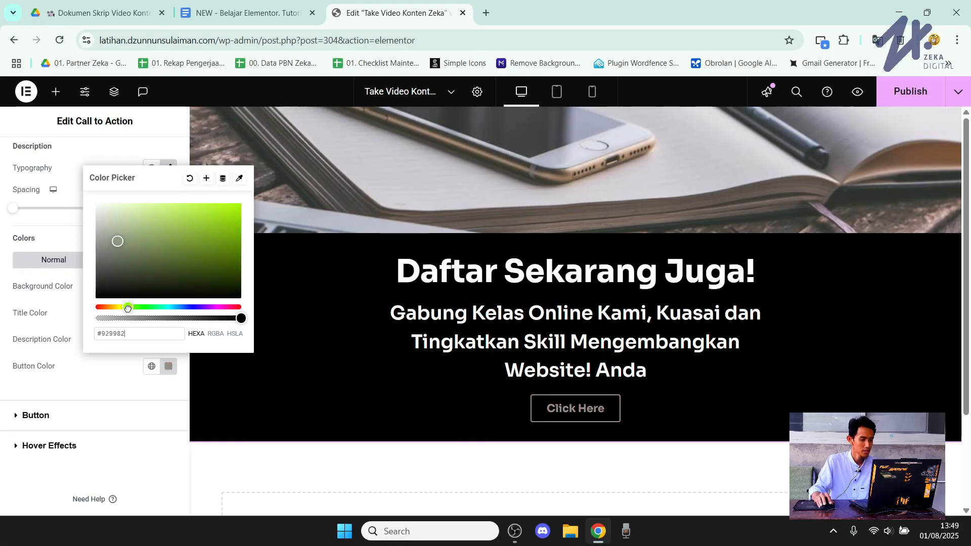
mouse_move(160, 242)
left_mouse_down()
mouse_move(165, 207)
mouse_move(139, 191)
mouse_move(230, 204)
left_mouse_up()
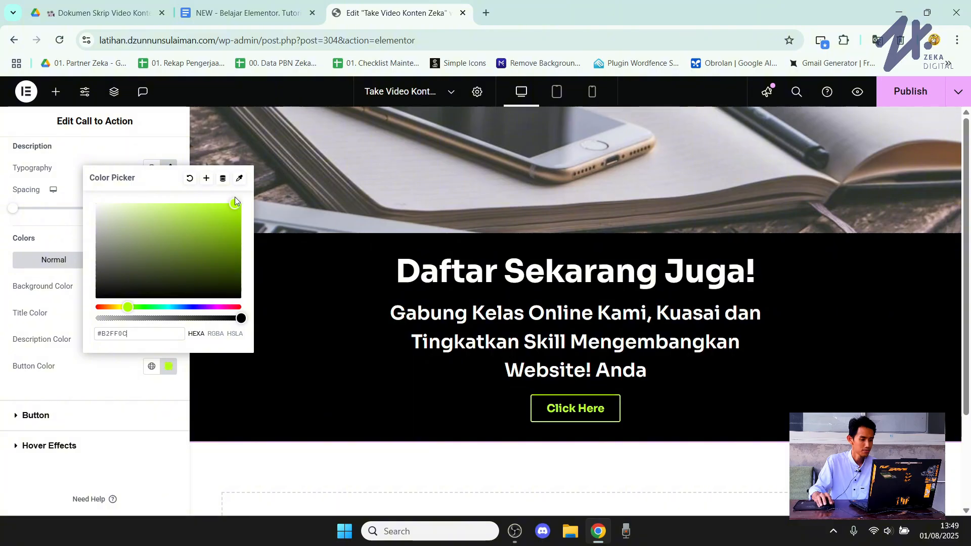
left_click(106, 381)
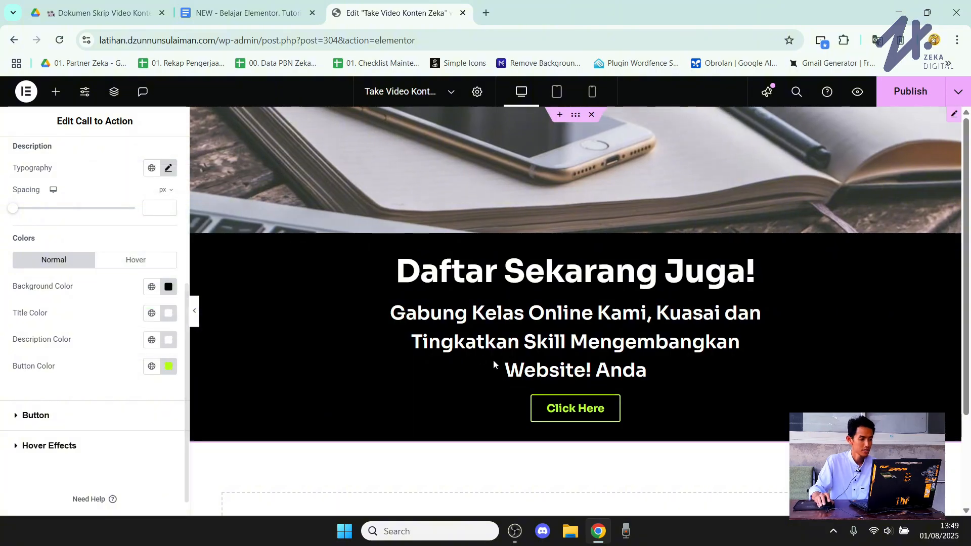
Replace the Call to Action's button text with "Klik Daftar".
scroll(76, 227, "up", 5)
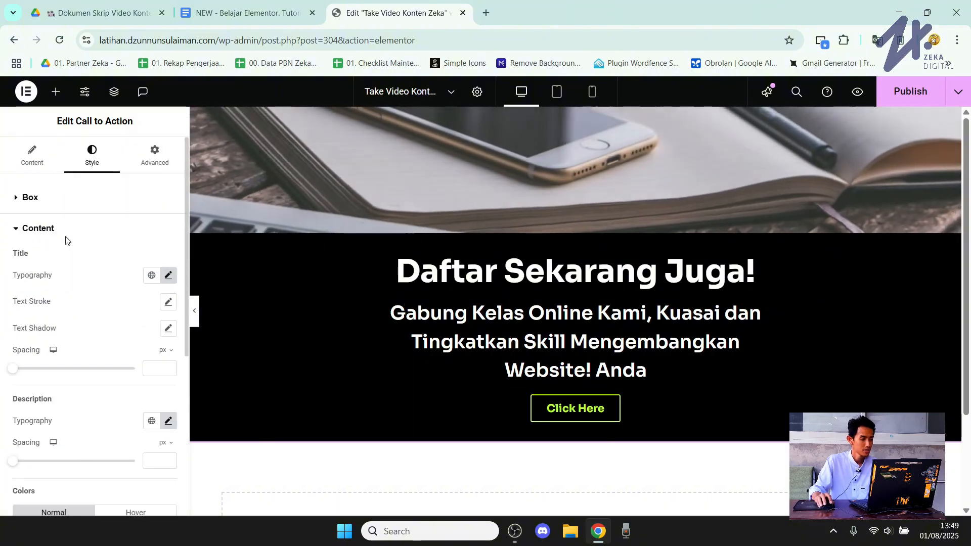
left_click(32, 154)
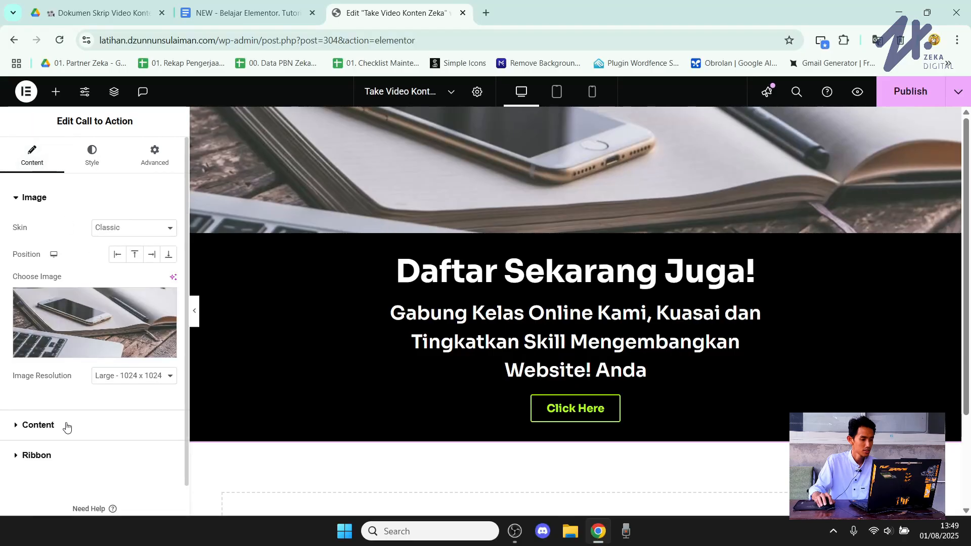
left_click(38, 425)
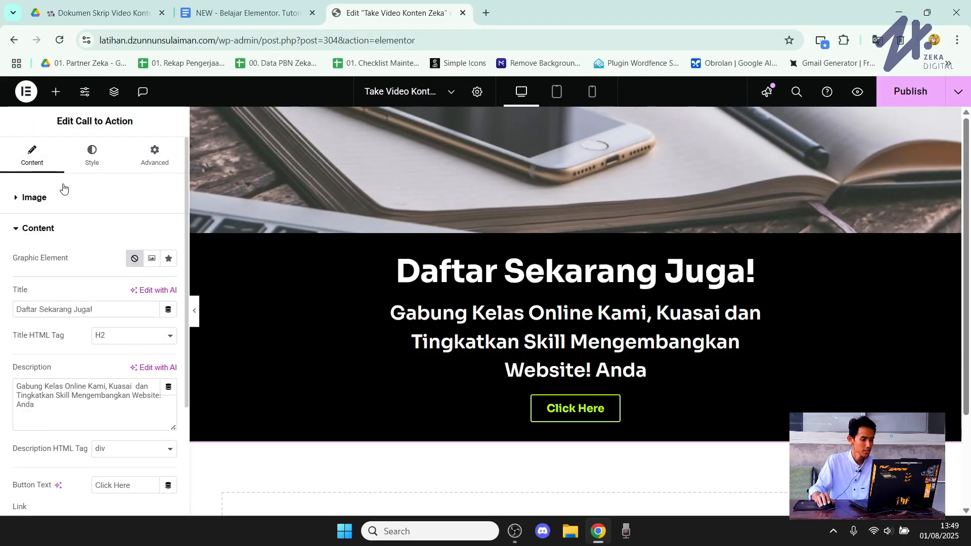
scroll(60, 362, "down", 1)
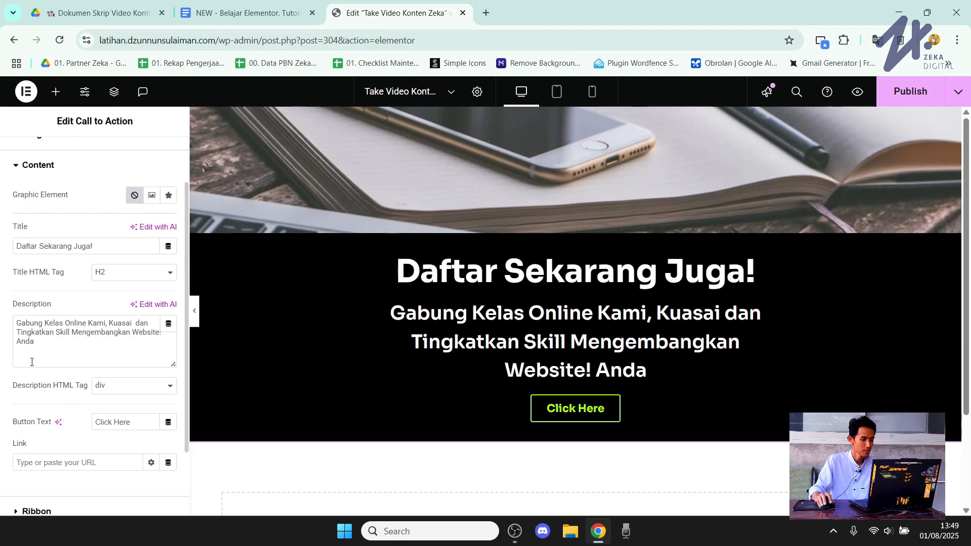
scroll(31, 362, "up", 1)
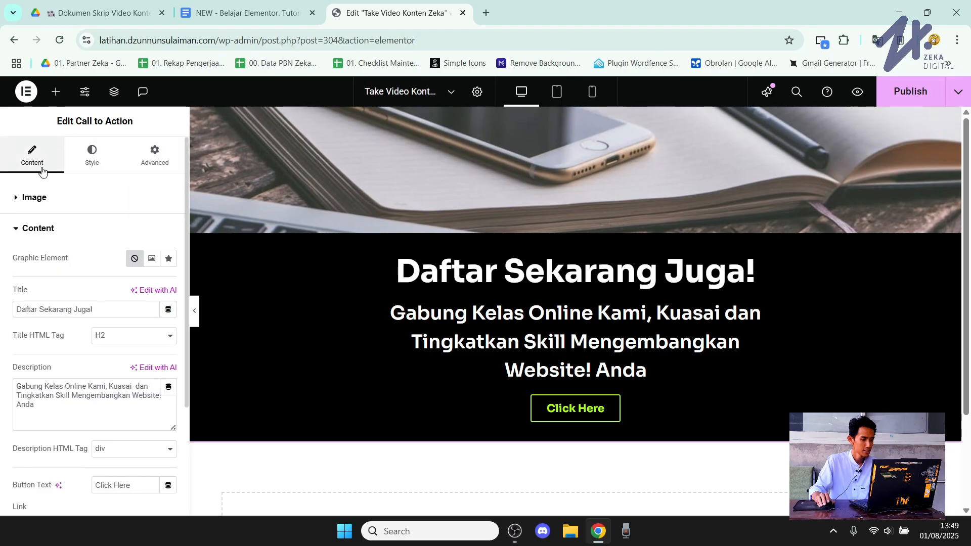
scroll(58, 253, "down", 2)
scroll(49, 314, "up", 1)
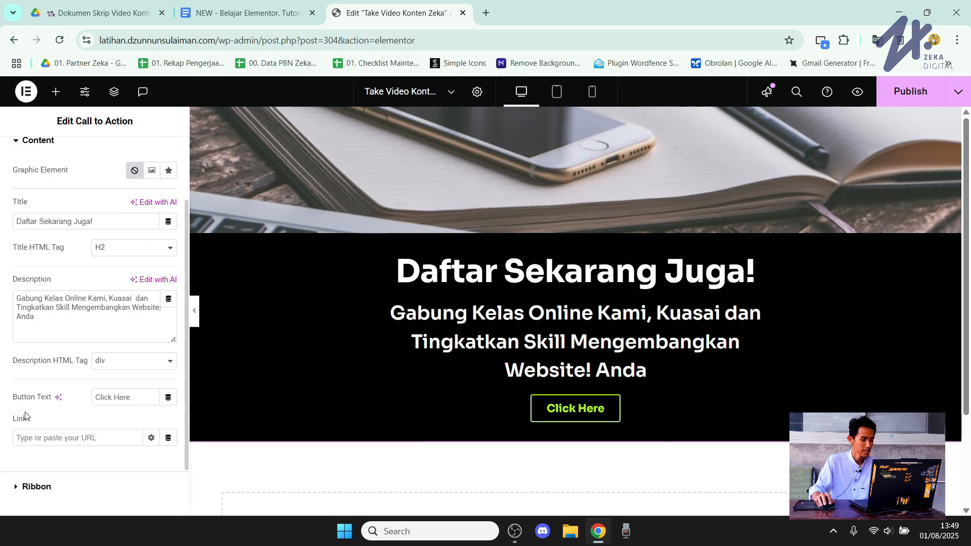
left_click_drag(131, 398, 95, 390)
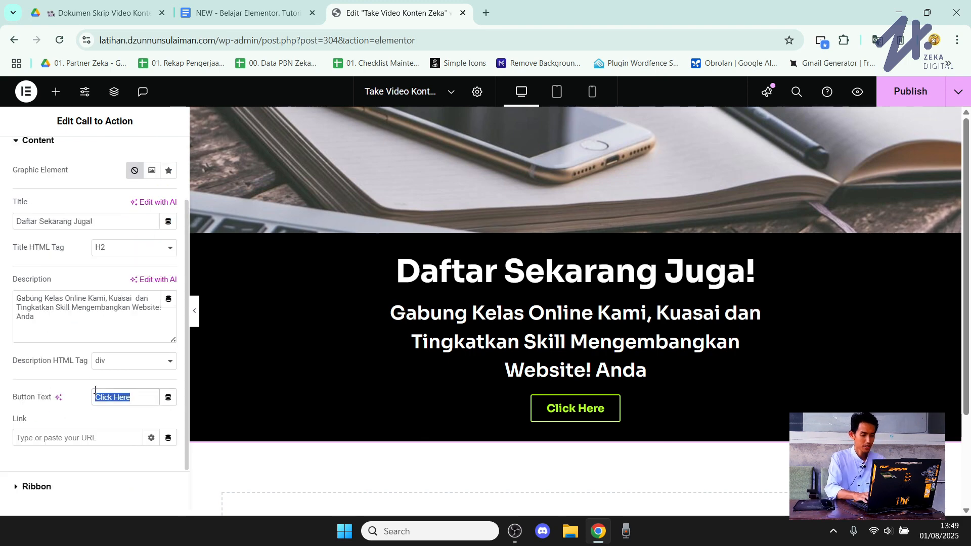
key("BackSpace")
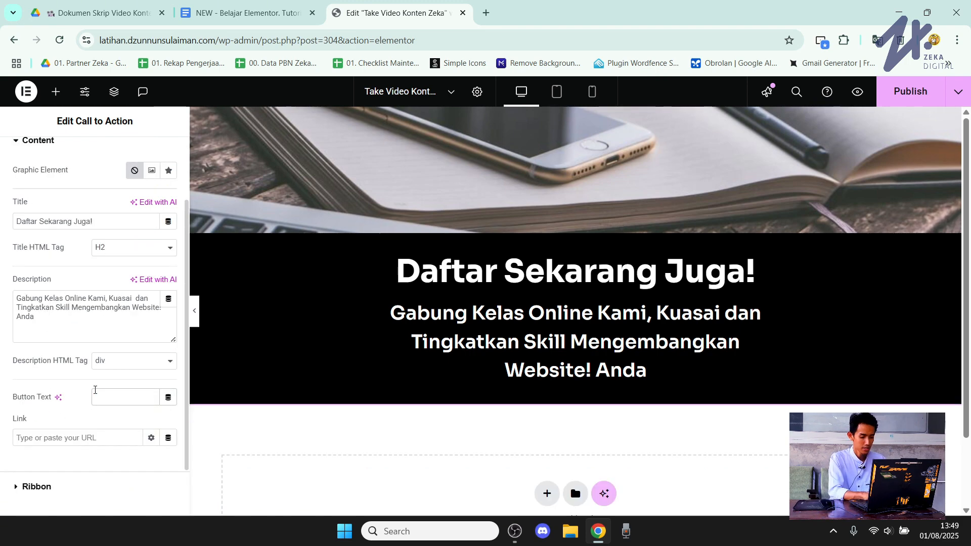
type("Klik")
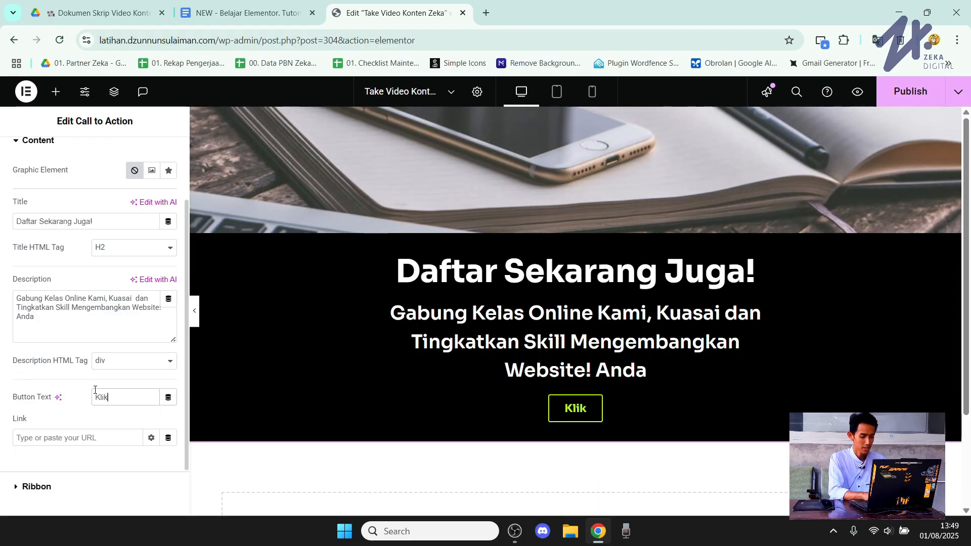
type(" Daftar")
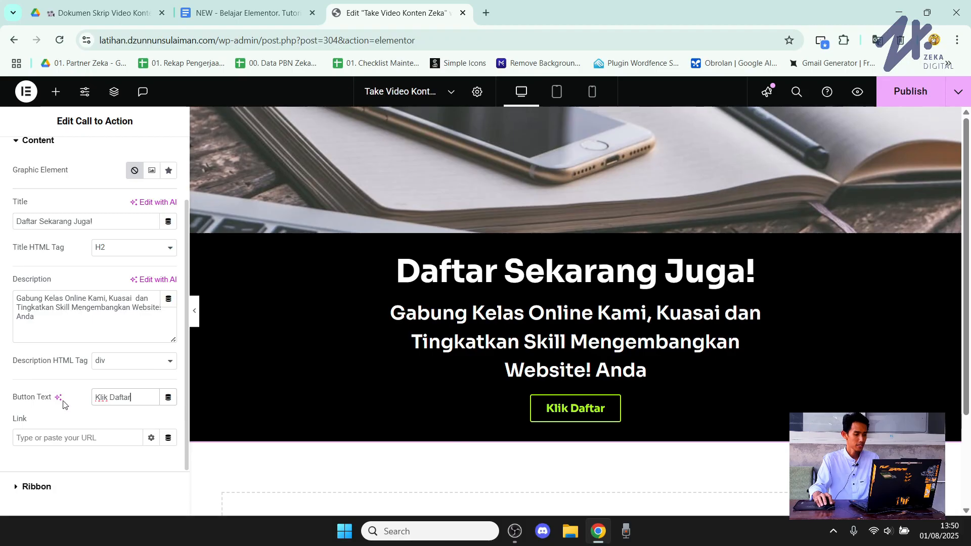
left_click(47, 441)
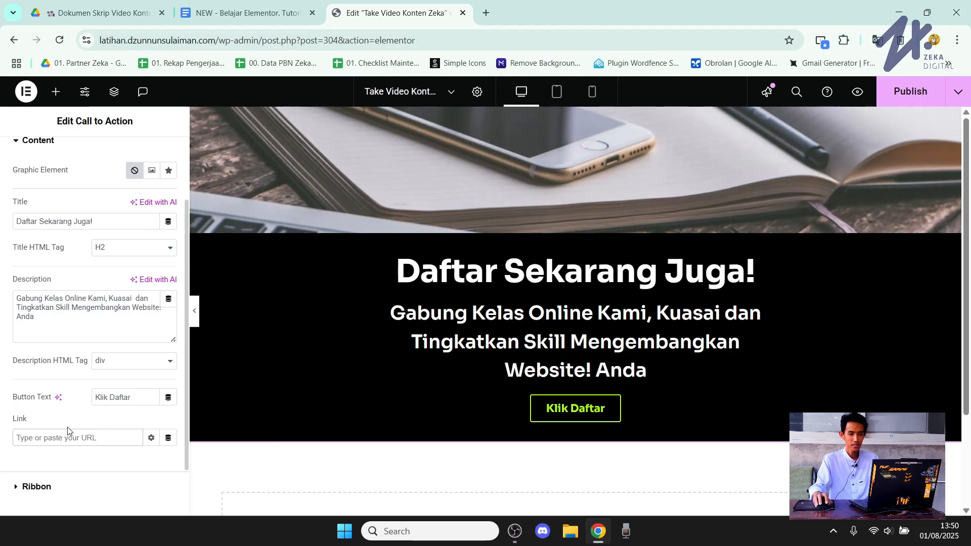
Publish the page changes and check the Call to Action section at full canvas width.
left_click(909, 91)
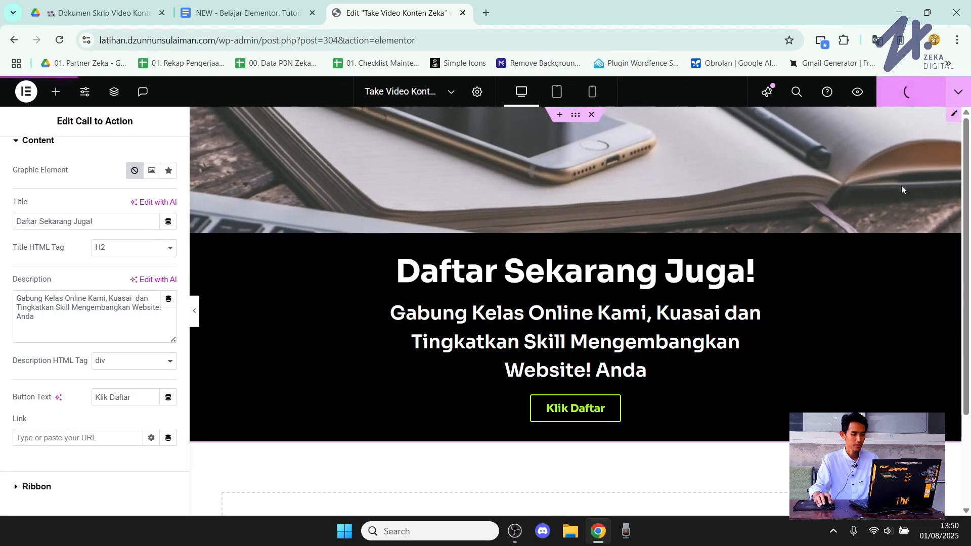
left_click(194, 311)
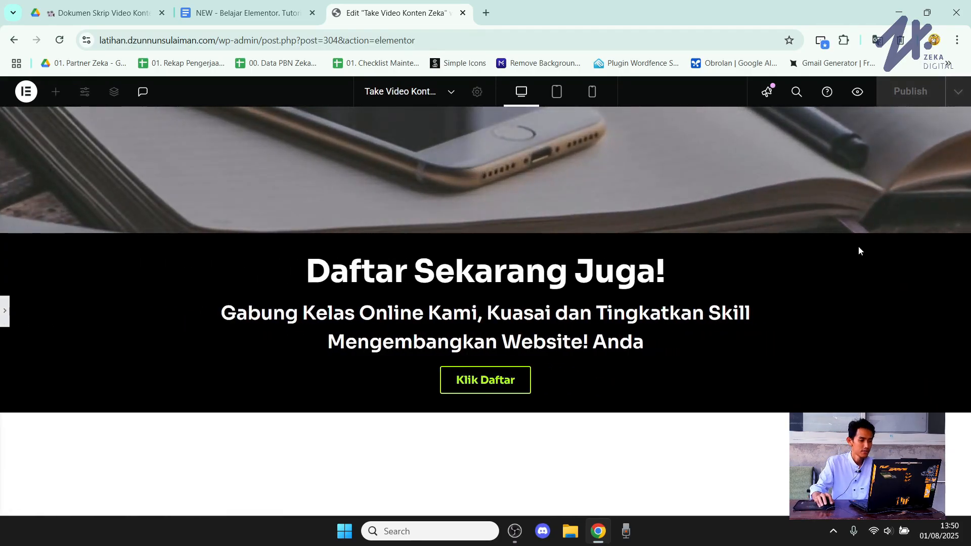
left_click(4, 313)
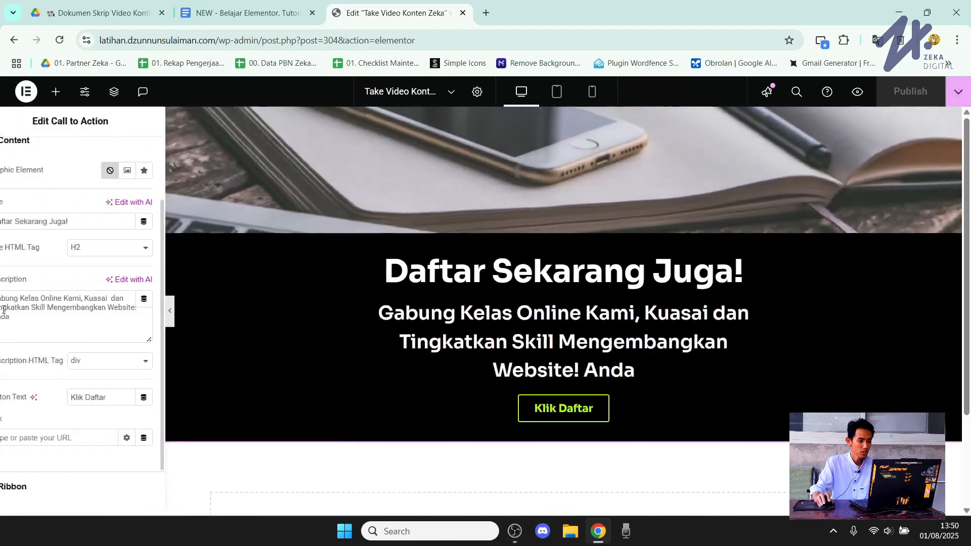
Change the Call to Action's image skin to Cover and check the section at full canvas width.
scroll(95, 247, "up", 1)
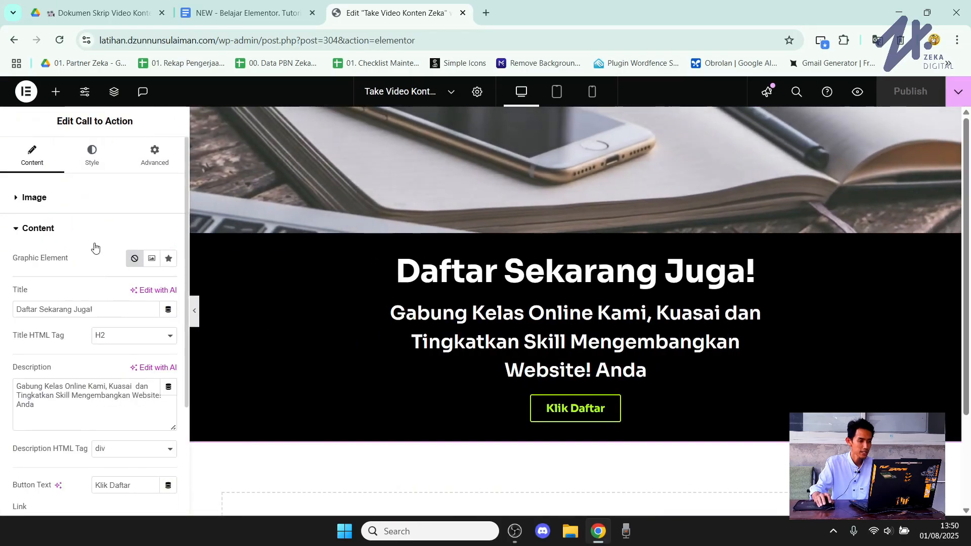
left_click(33, 229)
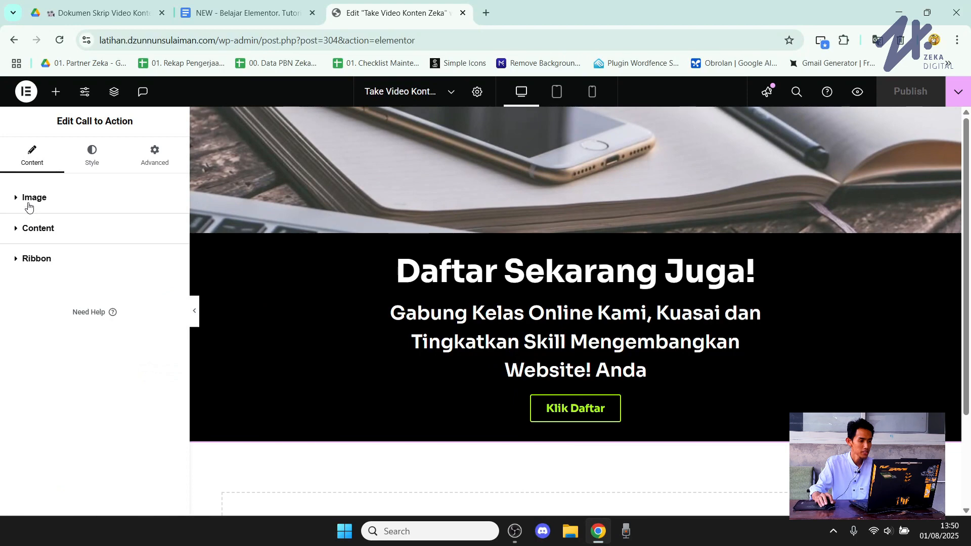
left_click(29, 205)
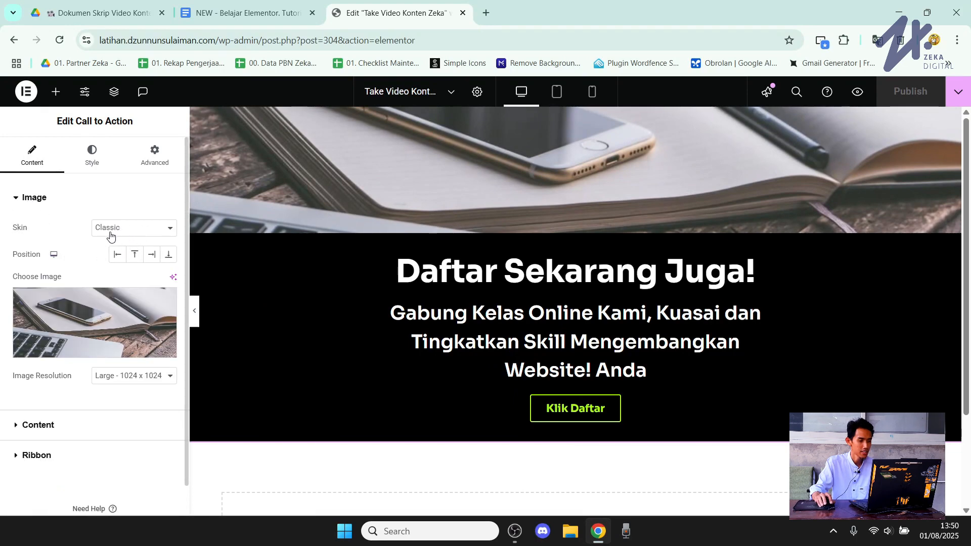
left_click(151, 229)
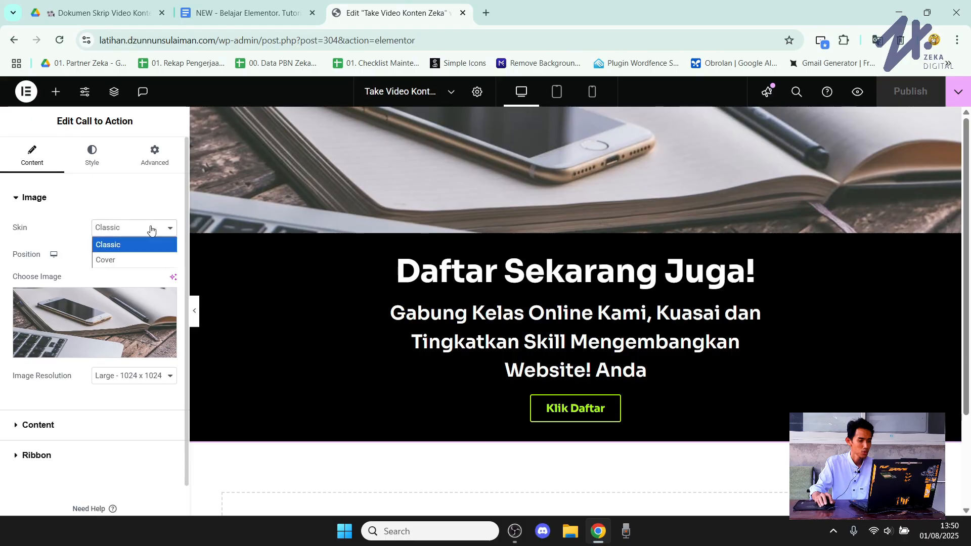
left_click(115, 260)
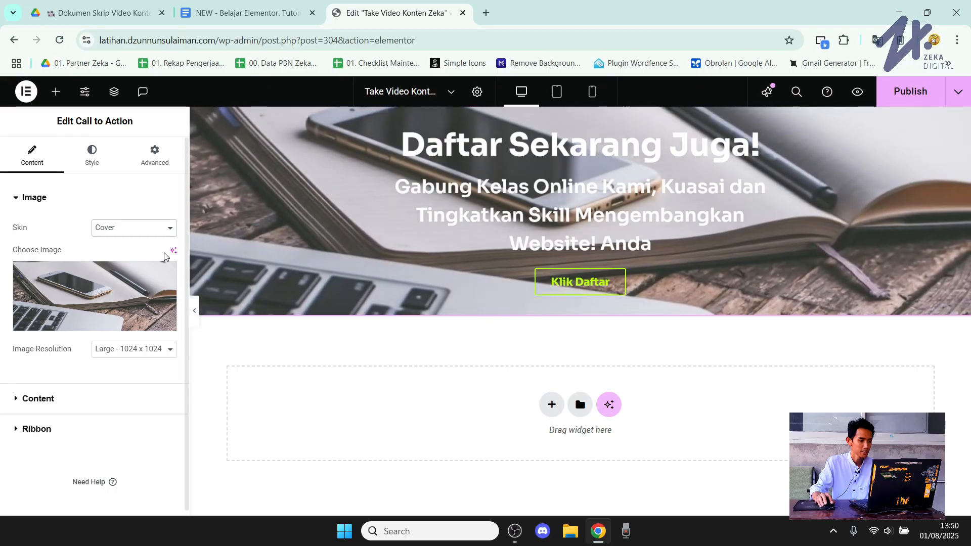
left_click(152, 230)
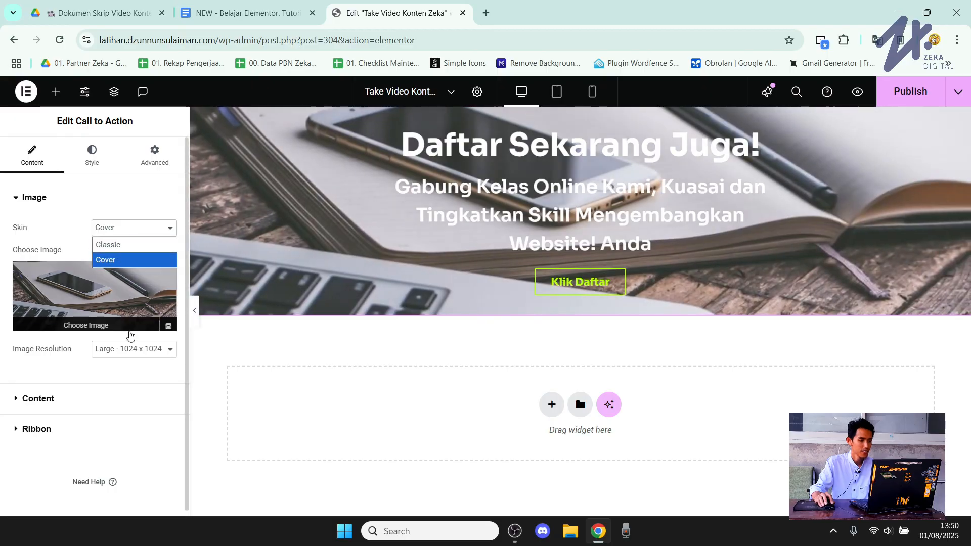
left_click(85, 241)
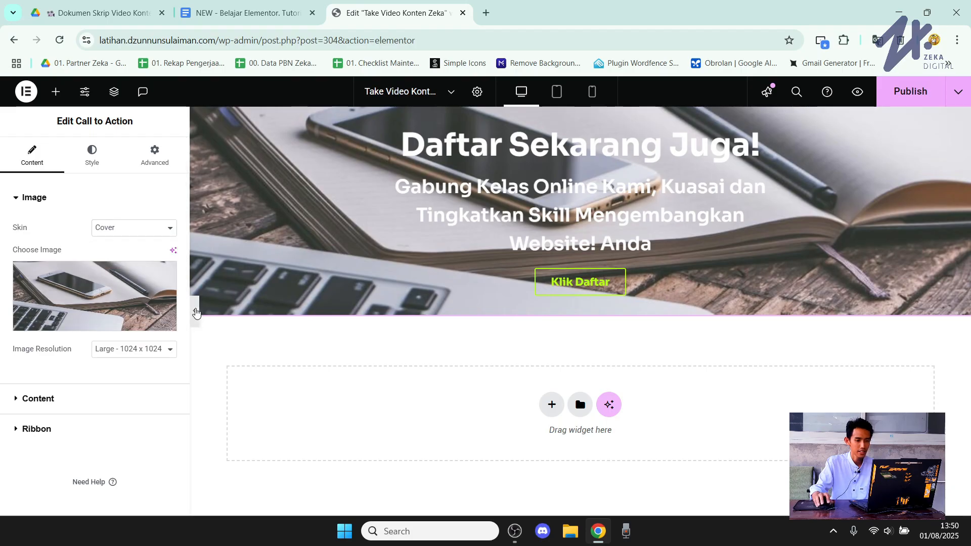
left_click(195, 311)
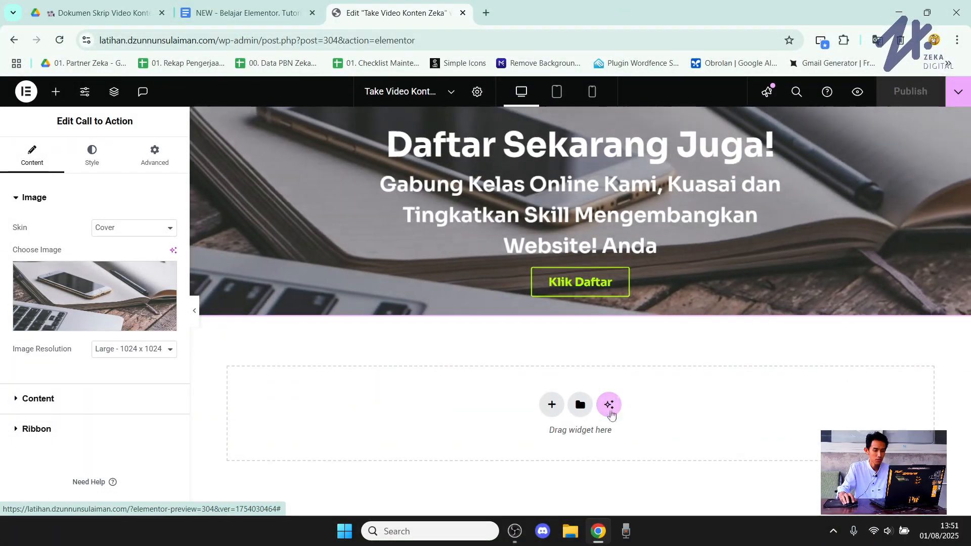
Add a single-column Flexbox container below the Call to Action and set its content width to Full Width.
left_click(551, 406)
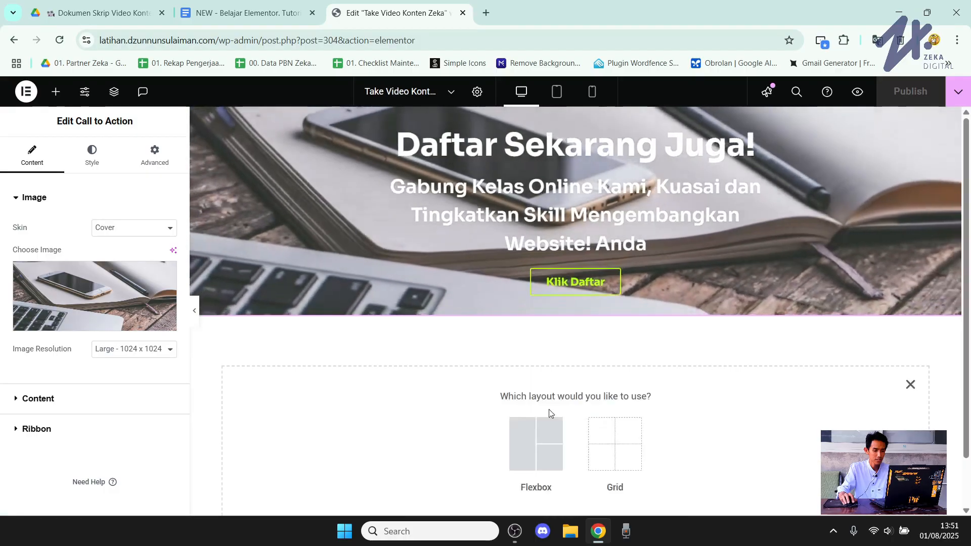
left_click(533, 456)
scroll(555, 337, "down", 1)
left_click(415, 359)
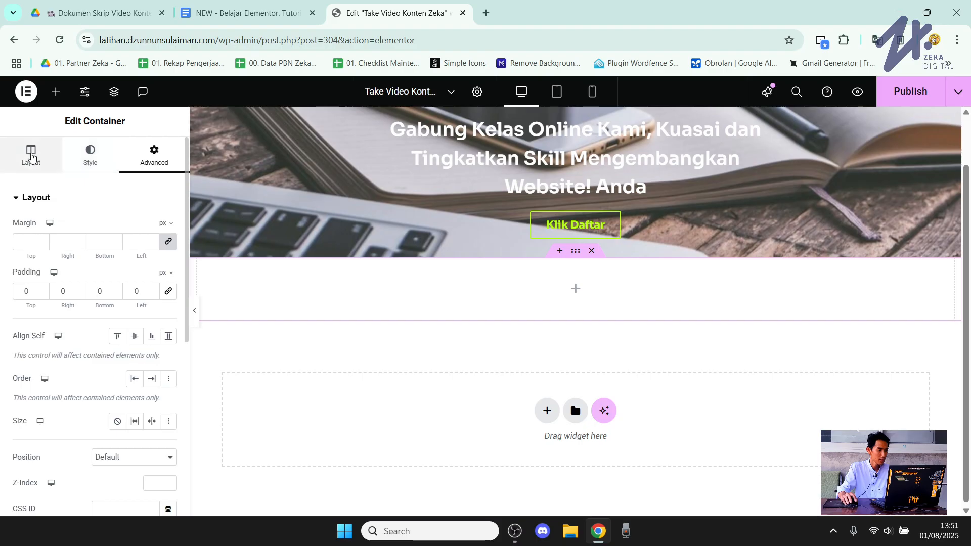
left_click(32, 157)
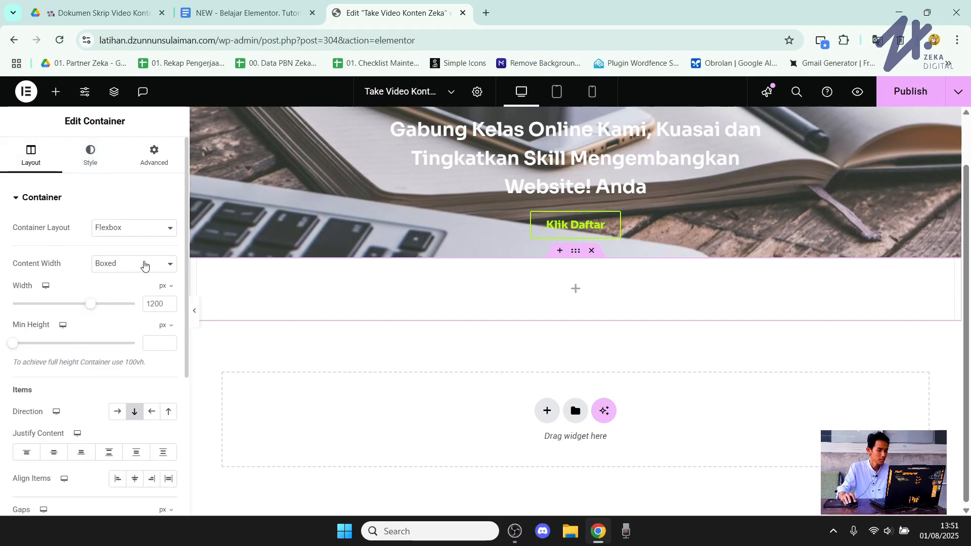
left_click(145, 266)
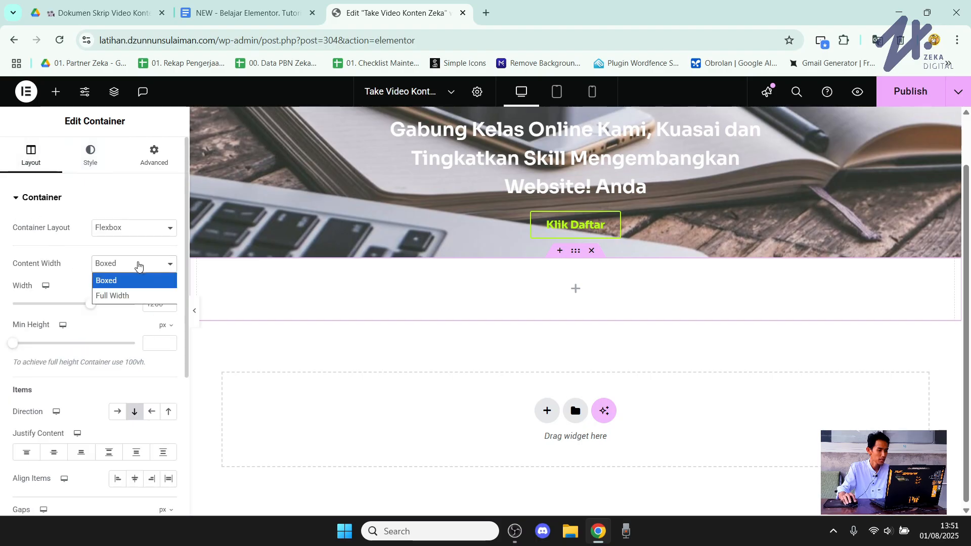
left_click(122, 298)
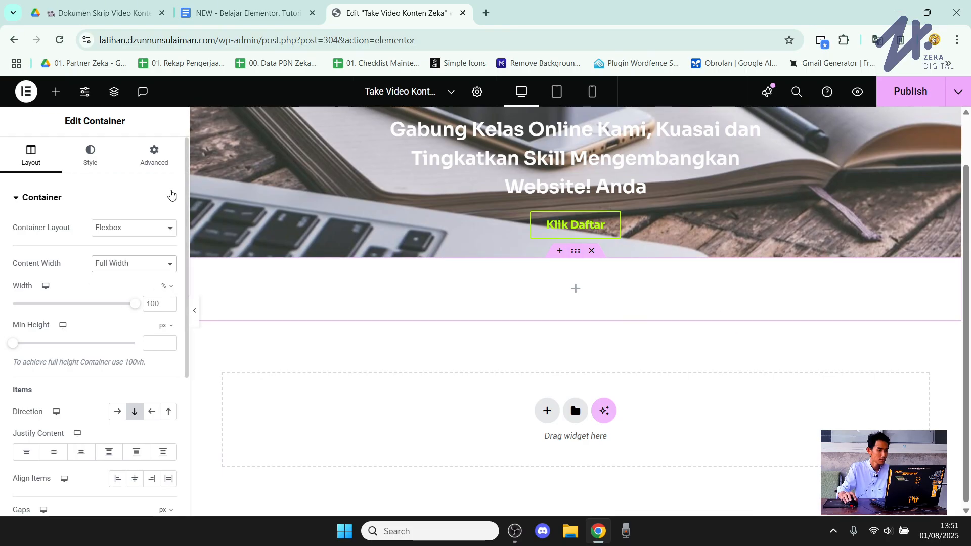
Set the new container's padding to 100 px top and bottom and 20 px right and left.
left_click(153, 154)
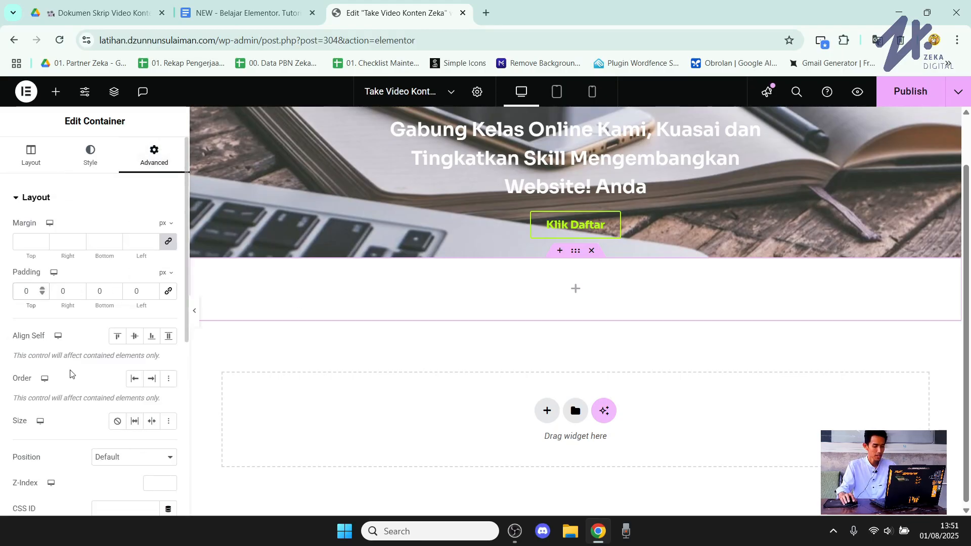
type("100")
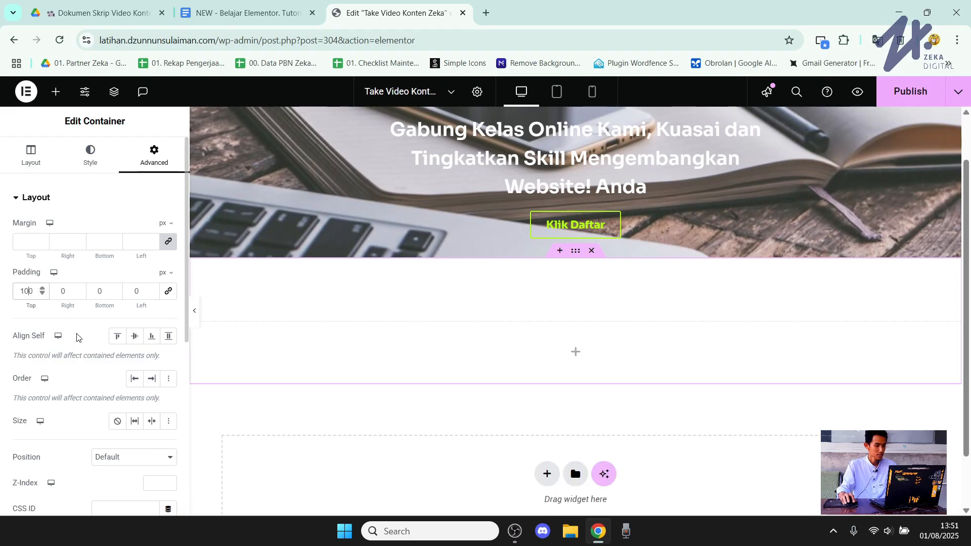
left_click(98, 290)
type("100")
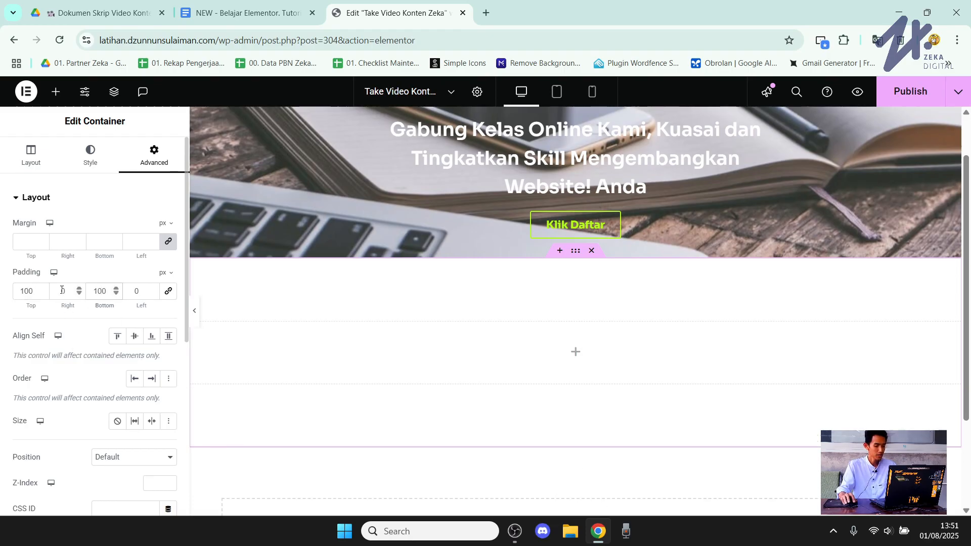
left_click(62, 290)
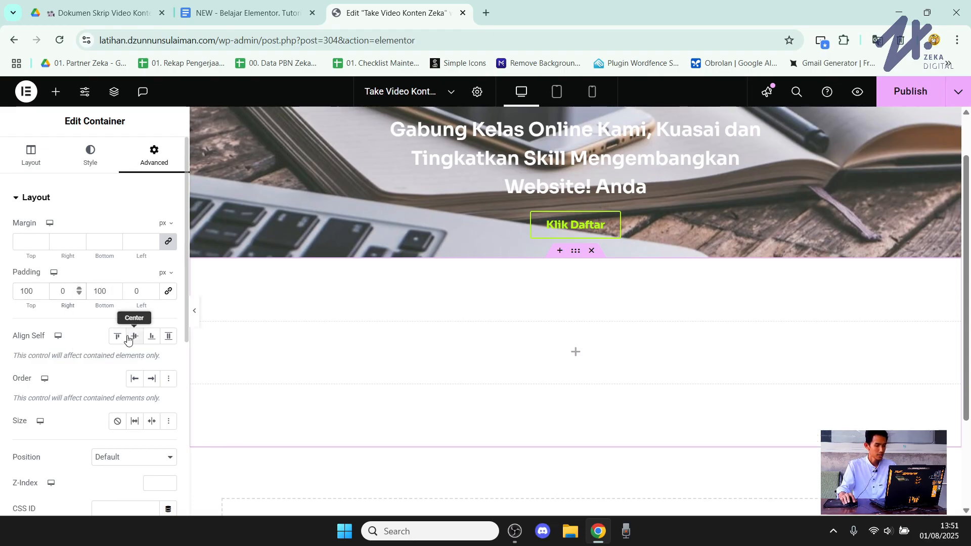
type("2")
left_click(133, 292)
type("2")
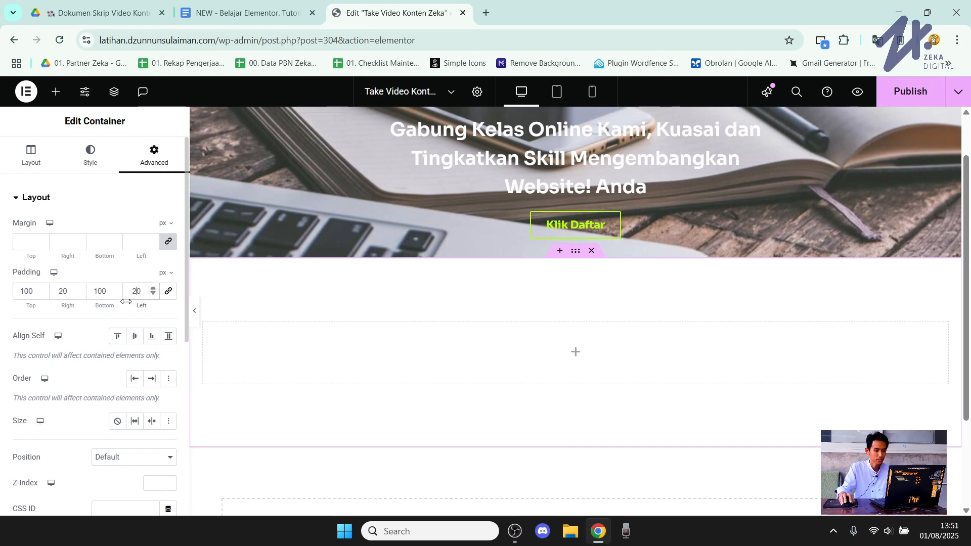
Give the container a Classic background using the image pexels-thepaintedsquare-583848.jpg from the Media Library.
left_click(103, 158)
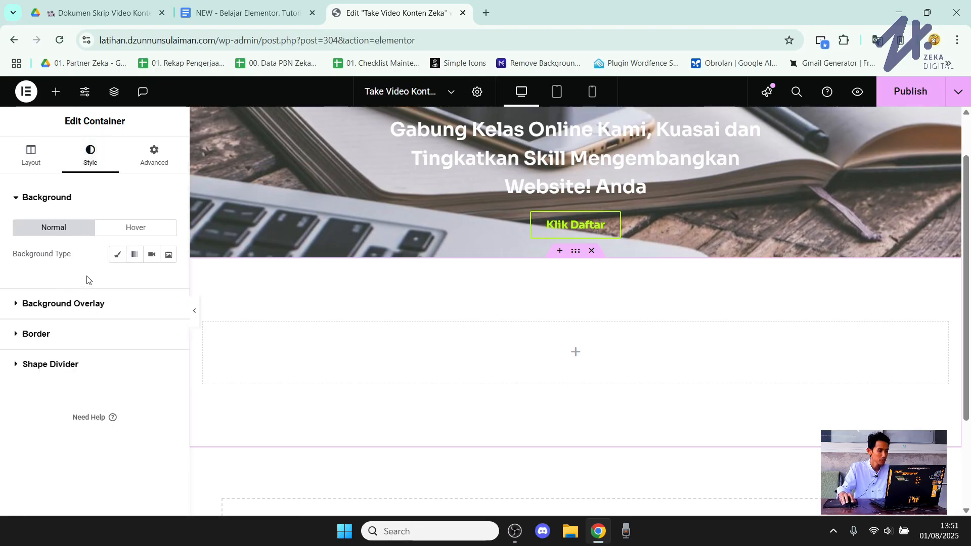
left_click(117, 254)
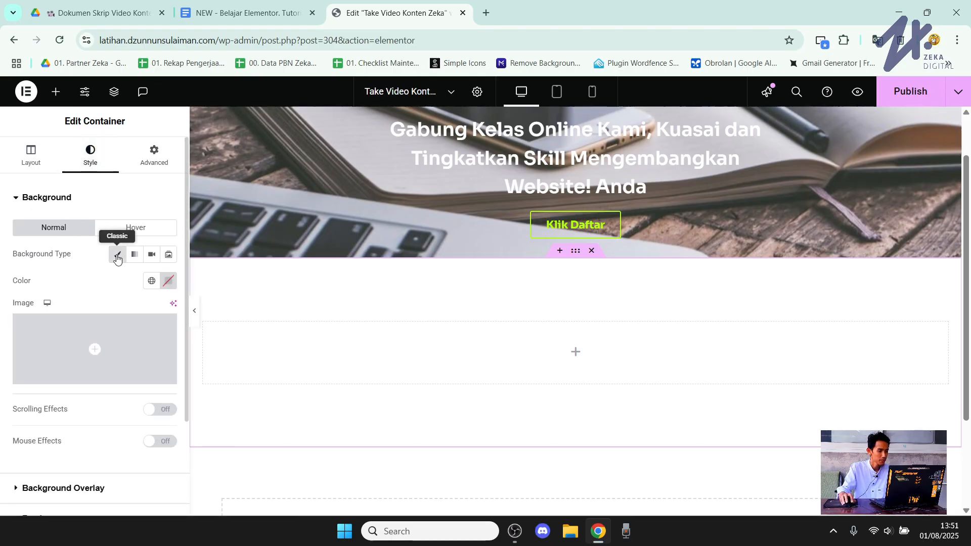
left_click(95, 351)
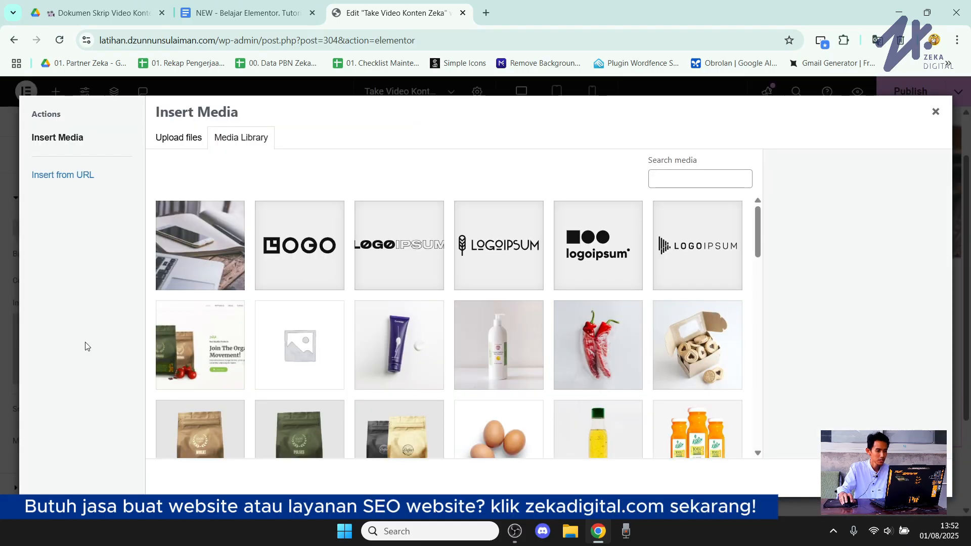
left_click(215, 239)
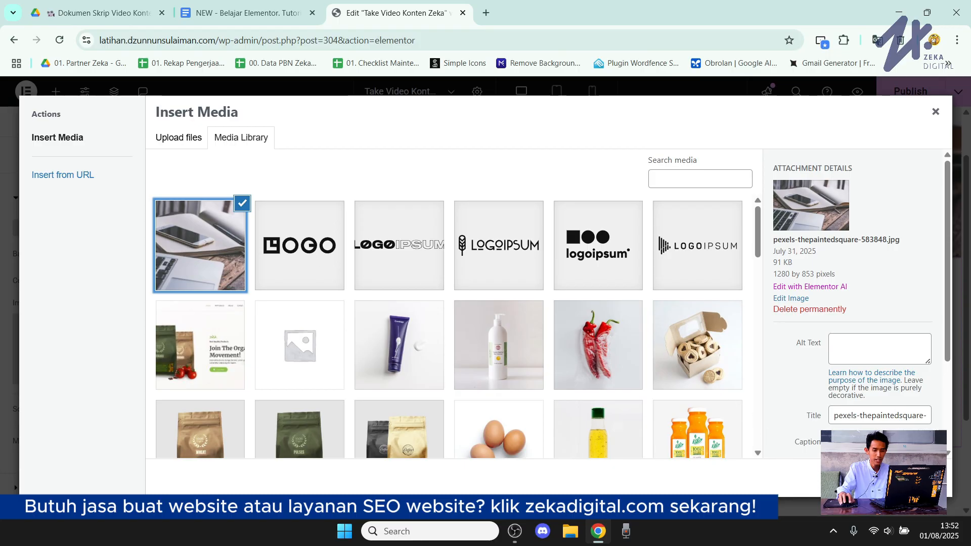
left_click(923, 478)
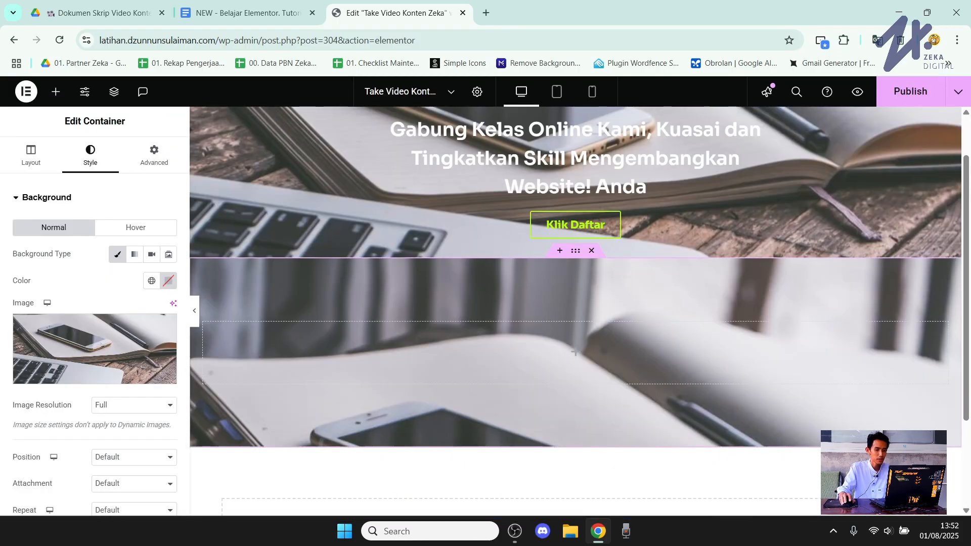
scroll(683, 312, "down", 3)
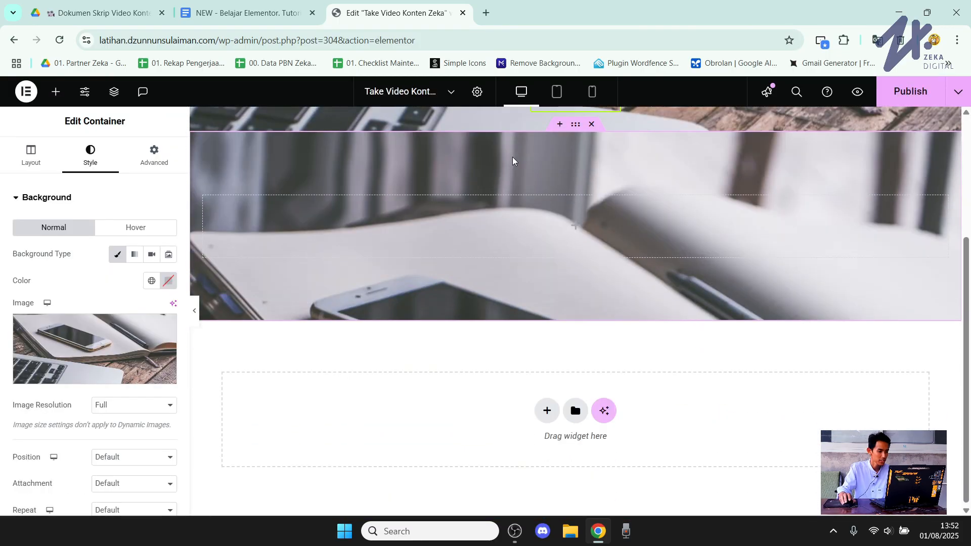
scroll(603, 225, "up", 4)
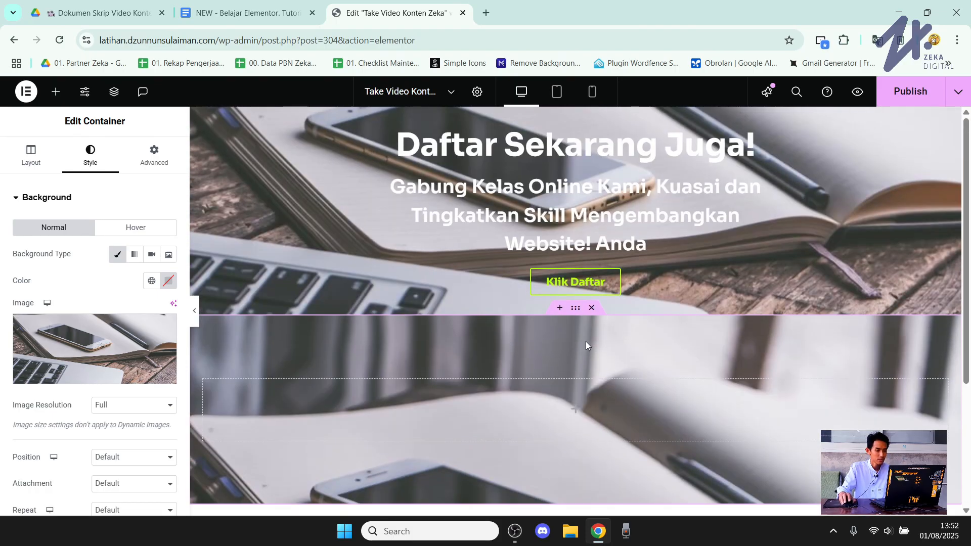
scroll(585, 341, "down", 2)
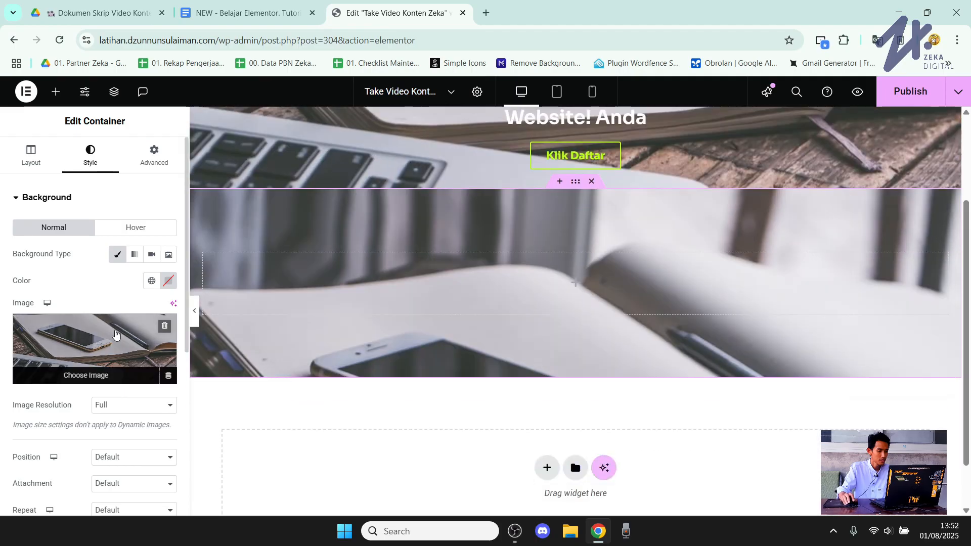
Set the background image's position to Center Center and display size to Cover, and check it at full canvas width.
scroll(82, 251, "down", 1)
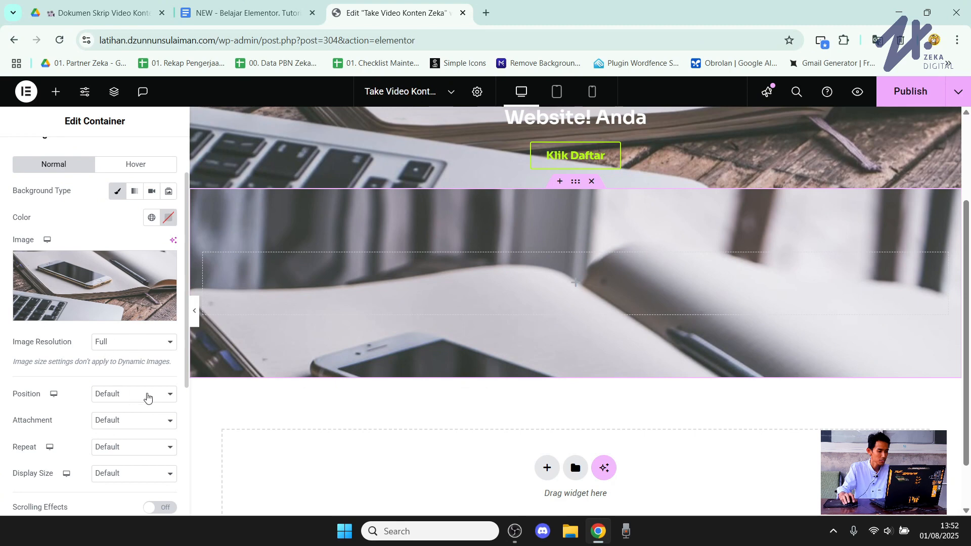
left_click(148, 399)
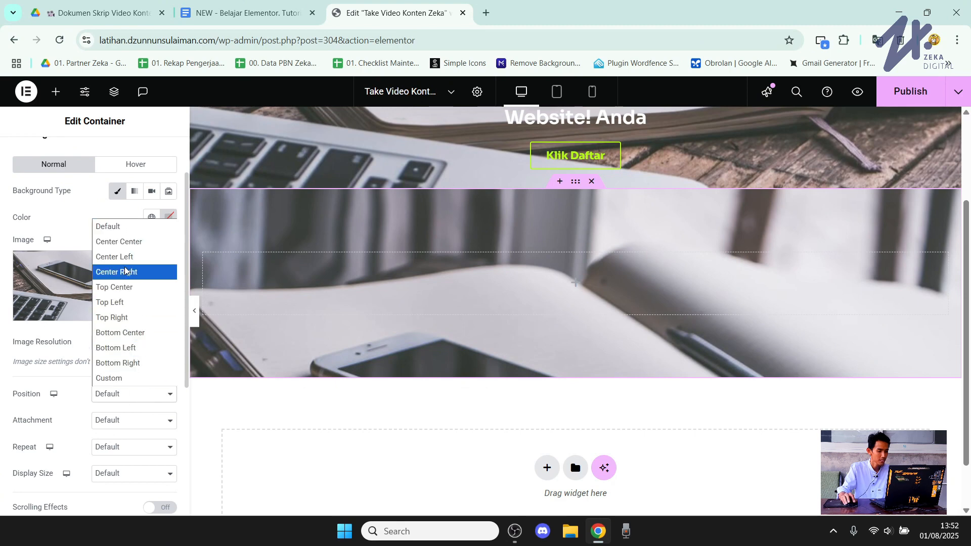
left_click(120, 241)
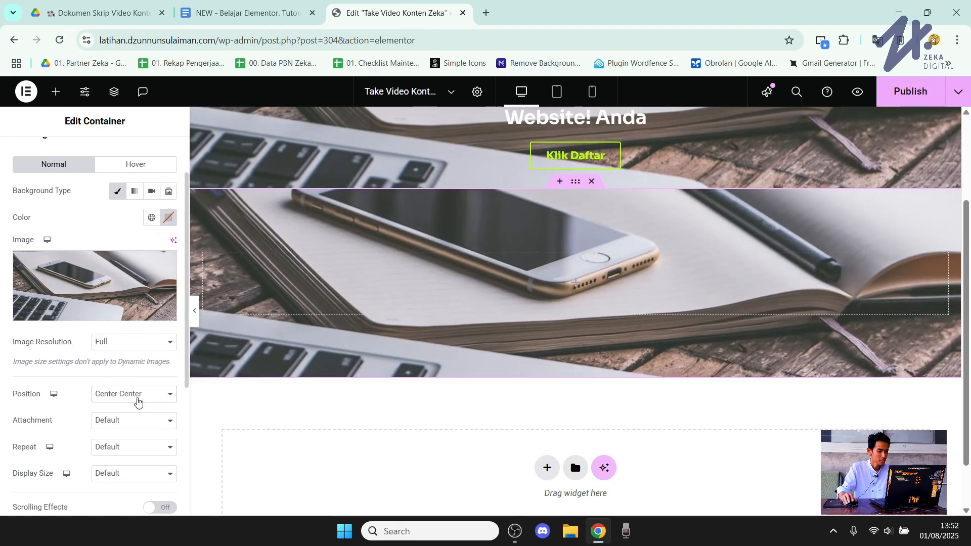
scroll(73, 425, "down", 1)
left_click(126, 412)
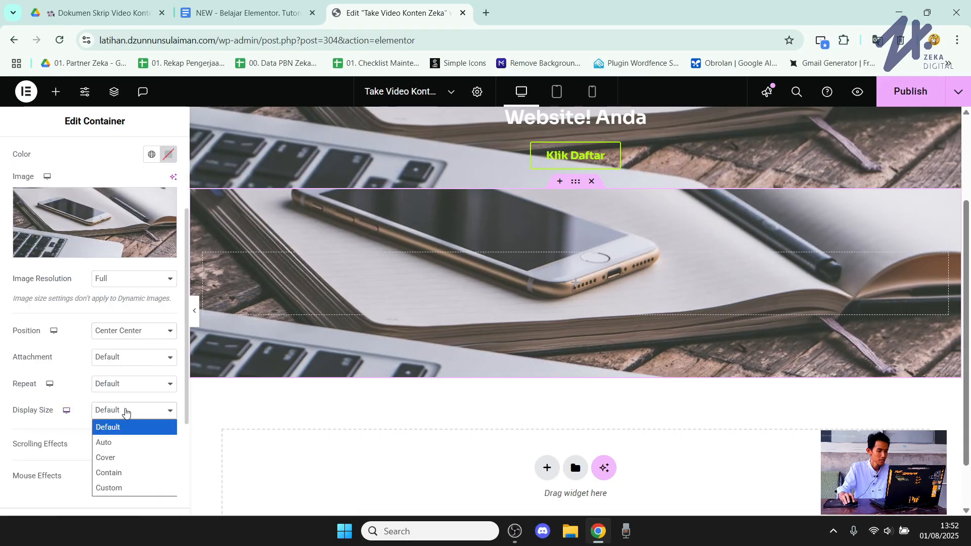
left_click(129, 458)
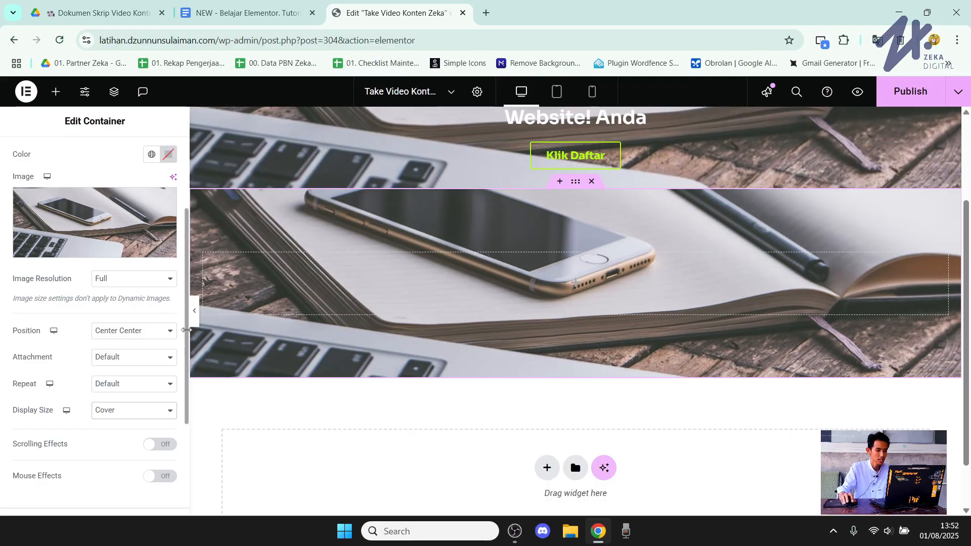
left_click(196, 313)
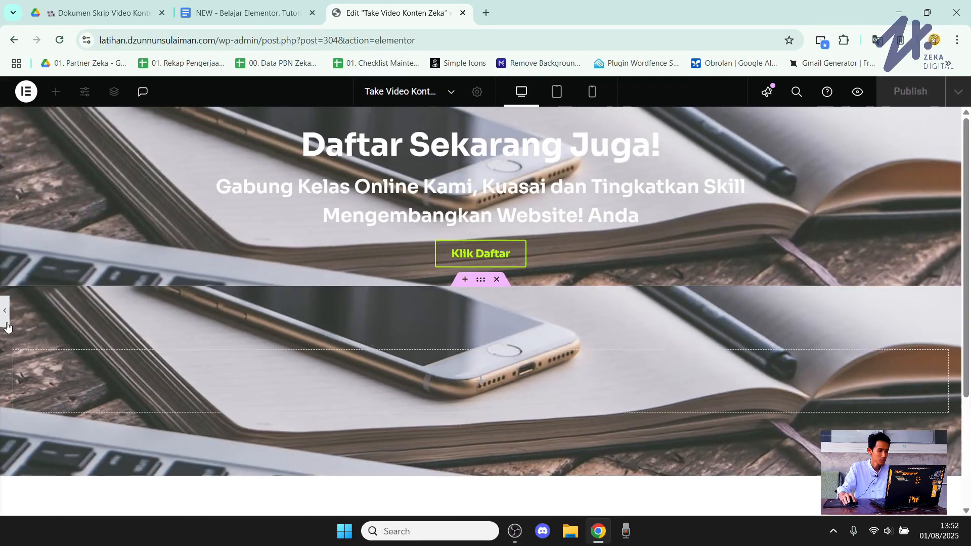
left_click(6, 321)
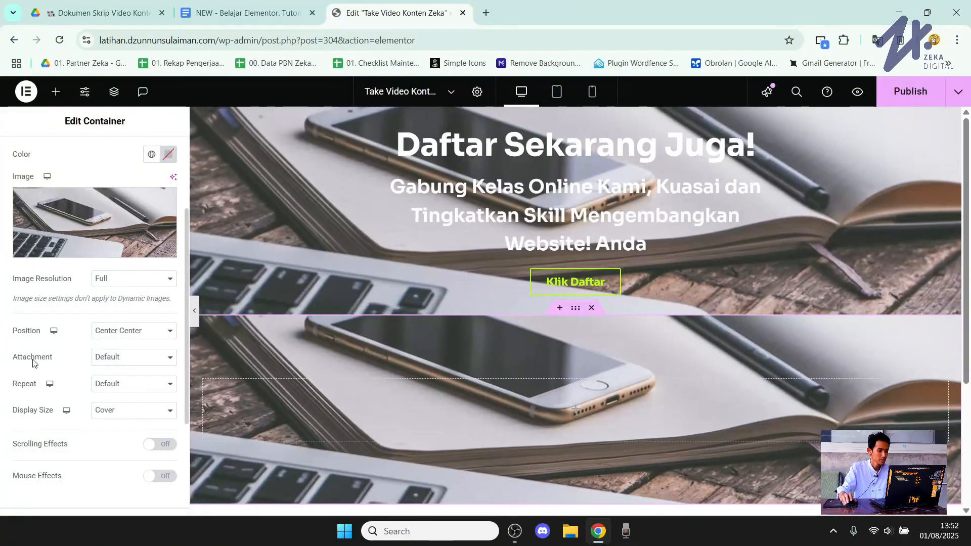
Add a Classic background overlay in black (#000000) to the container and compare it with the Call to Action above.
scroll(36, 360, "down", 3)
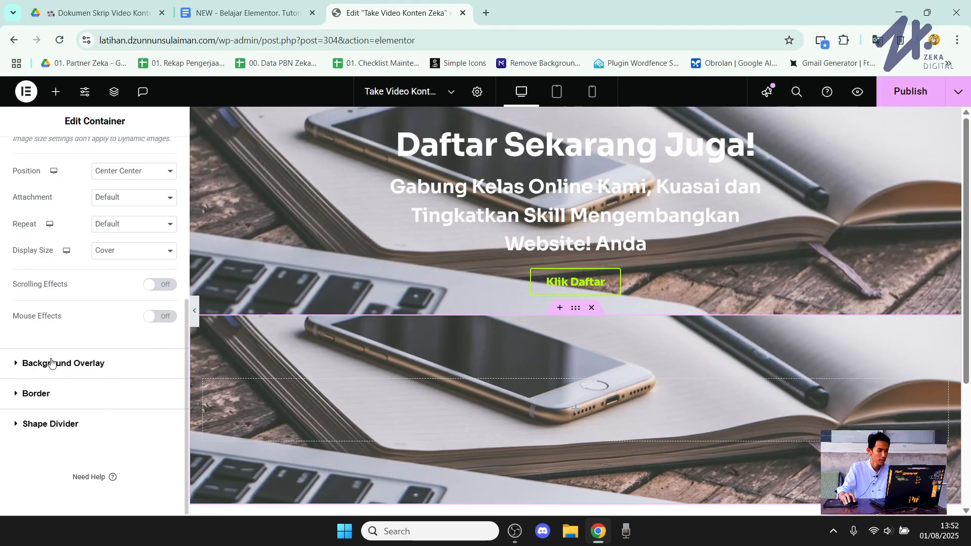
left_click(78, 365)
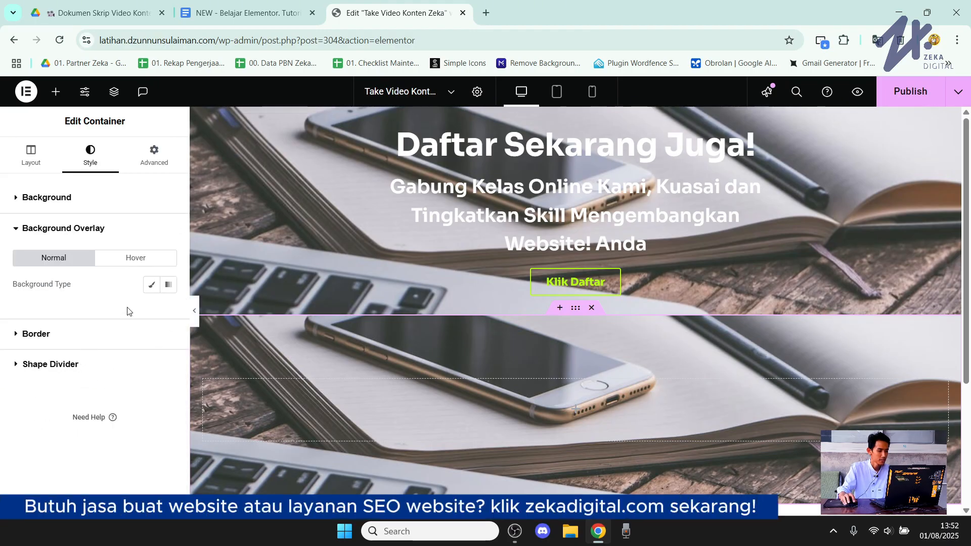
left_click(150, 285)
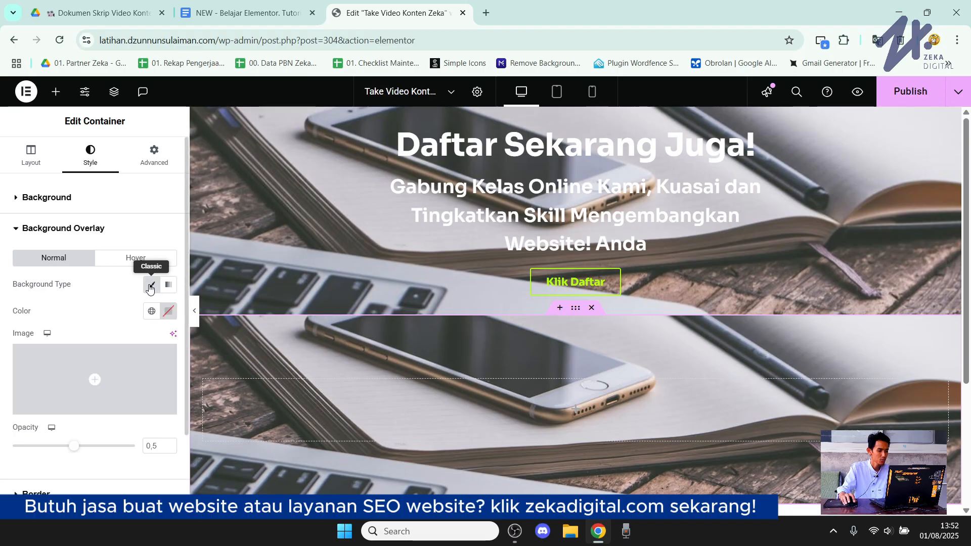
left_click(168, 311)
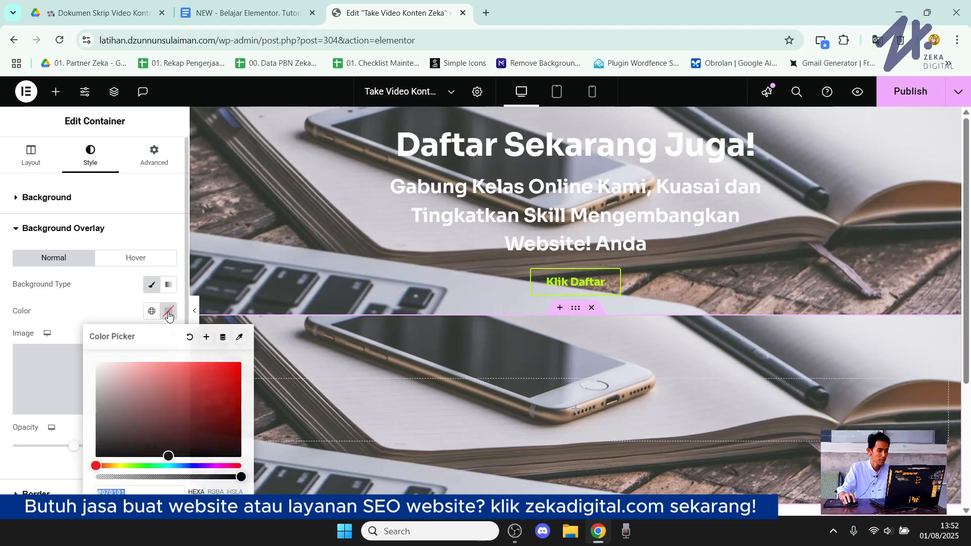
left_click_drag(116, 407, 96, 458)
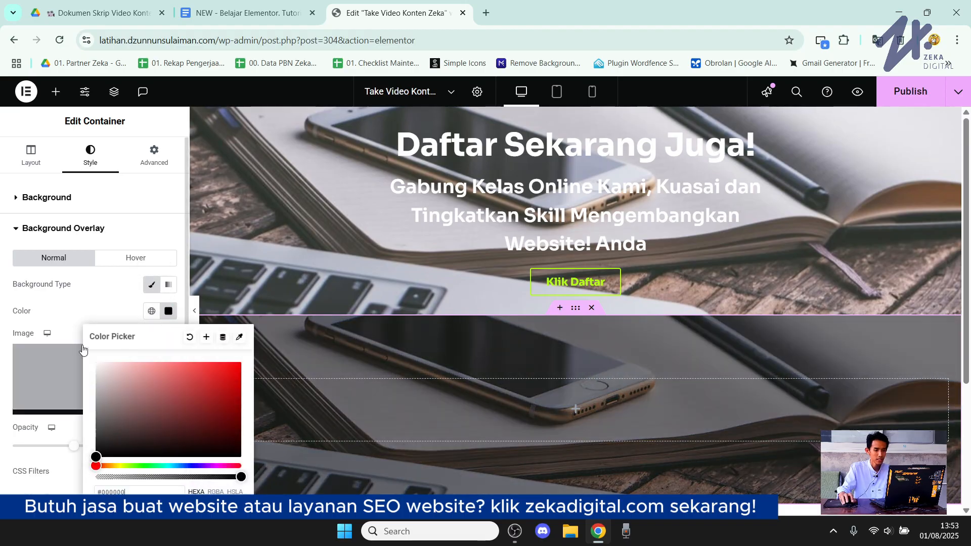
left_click(89, 315)
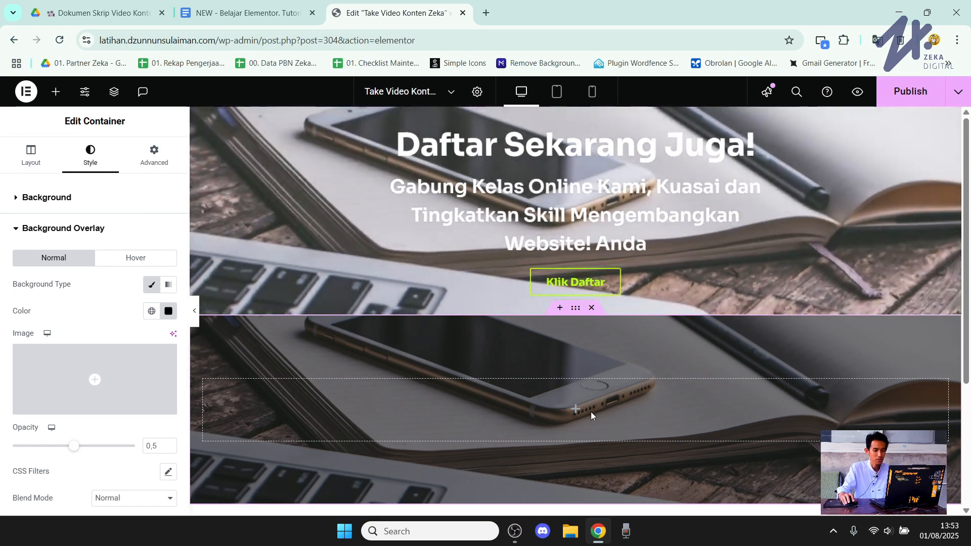
scroll(640, 349, "down", 3)
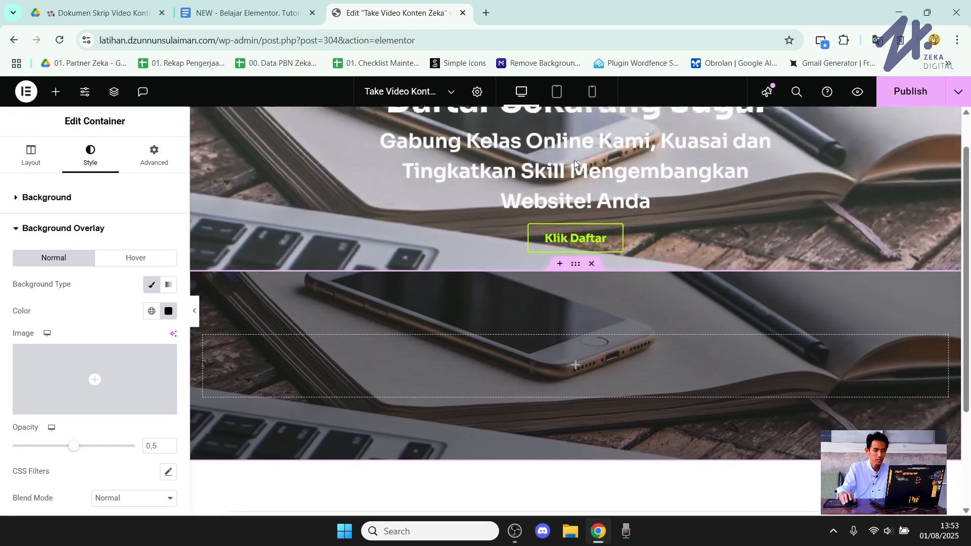
scroll(548, 258, "up", 3)
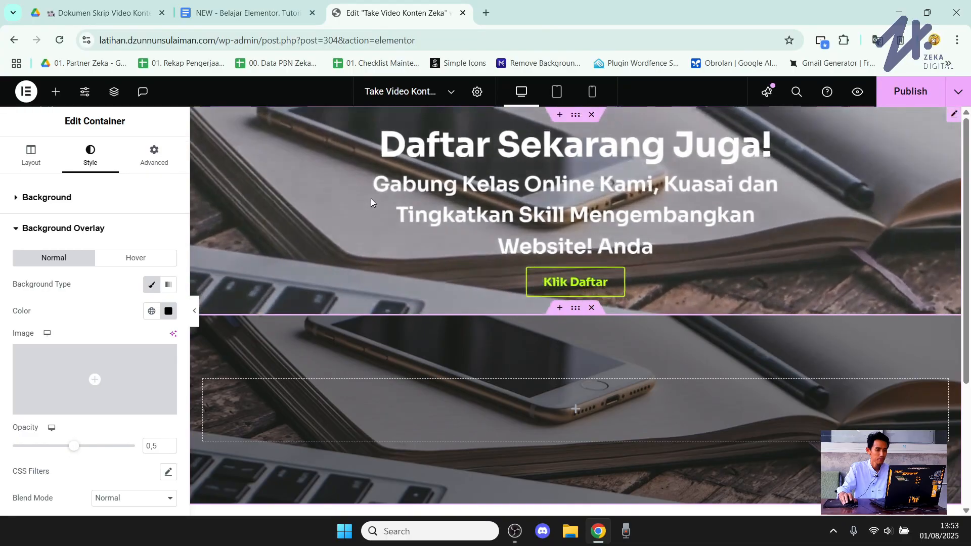
scroll(538, 243, "down", 1)
scroll(609, 329, "up", 1)
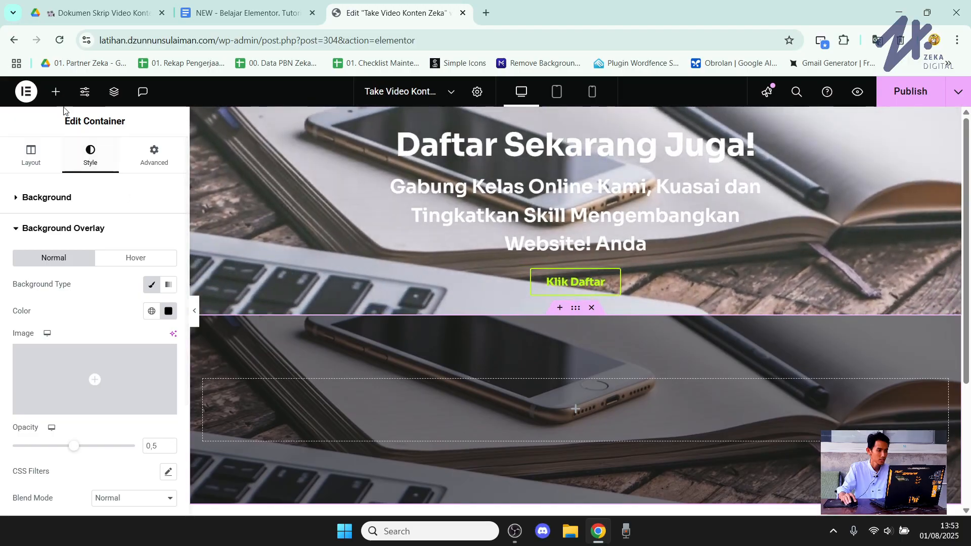
Add a Heading widget inside the new container and set its title to "Daftar Sekarang Juga!".
left_click(56, 92)
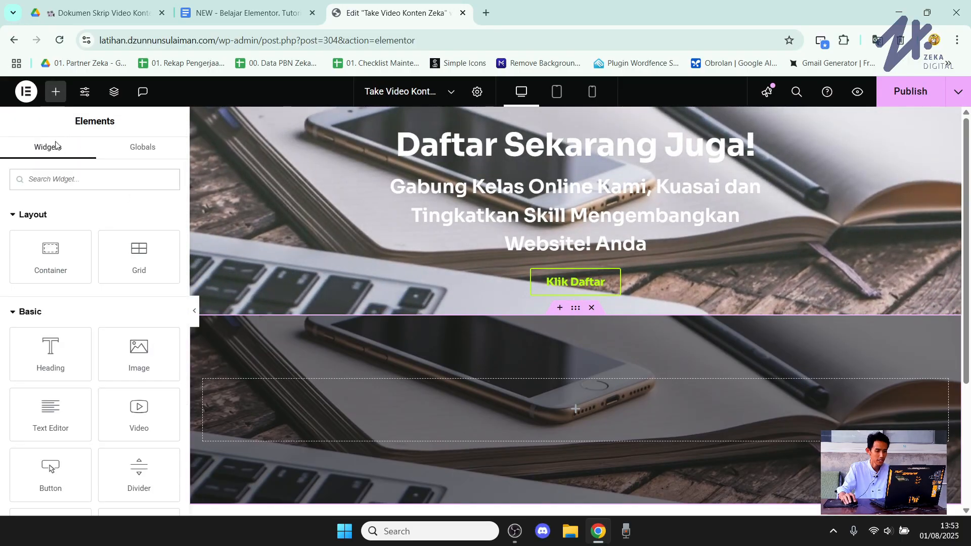
left_click_drag(46, 360, 535, 406)
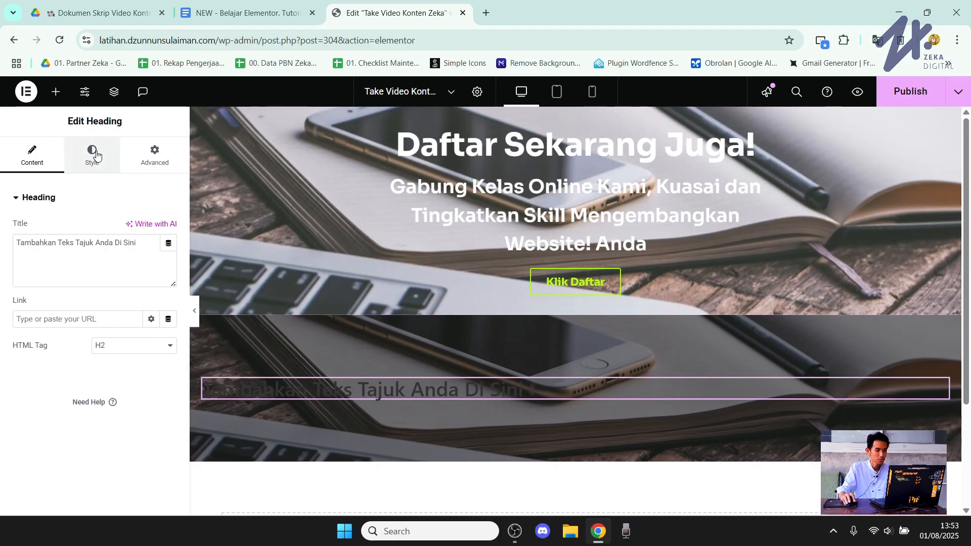
left_click(62, 251)
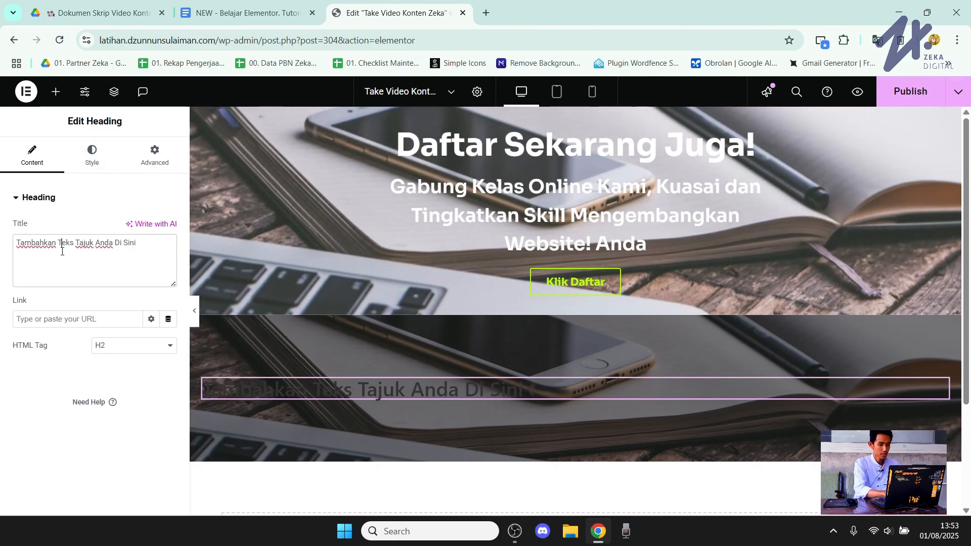
key("ctrl+a")
type("Daft")
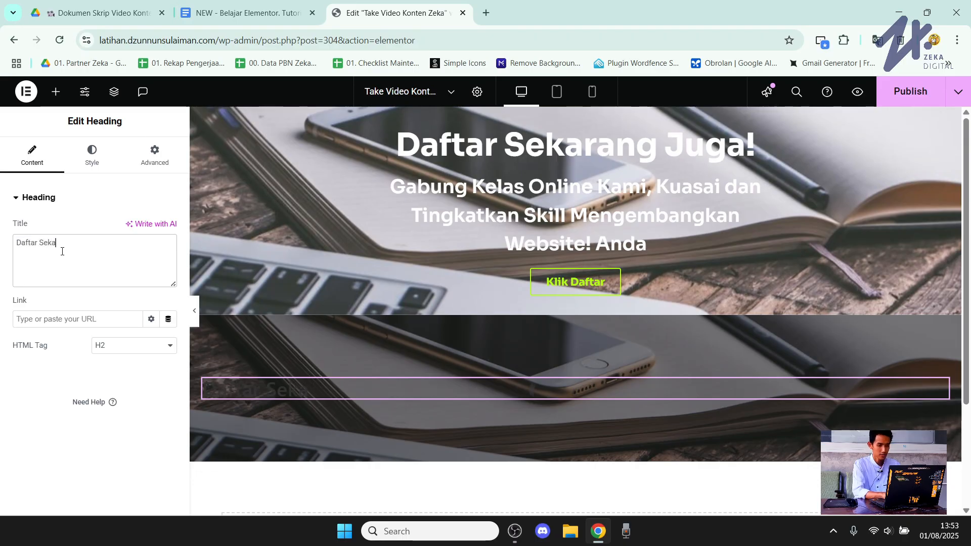
type("ar Sekarang Ju")
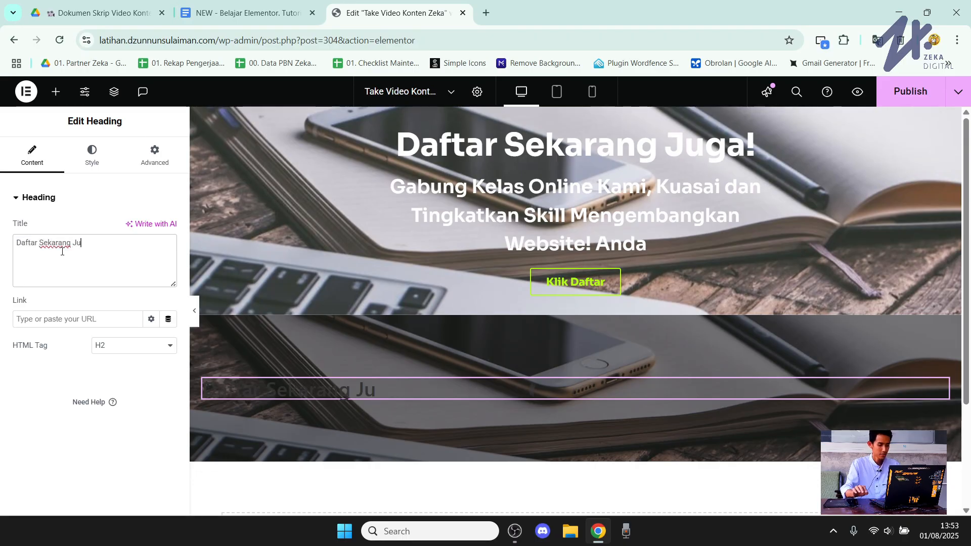
type("ga!")
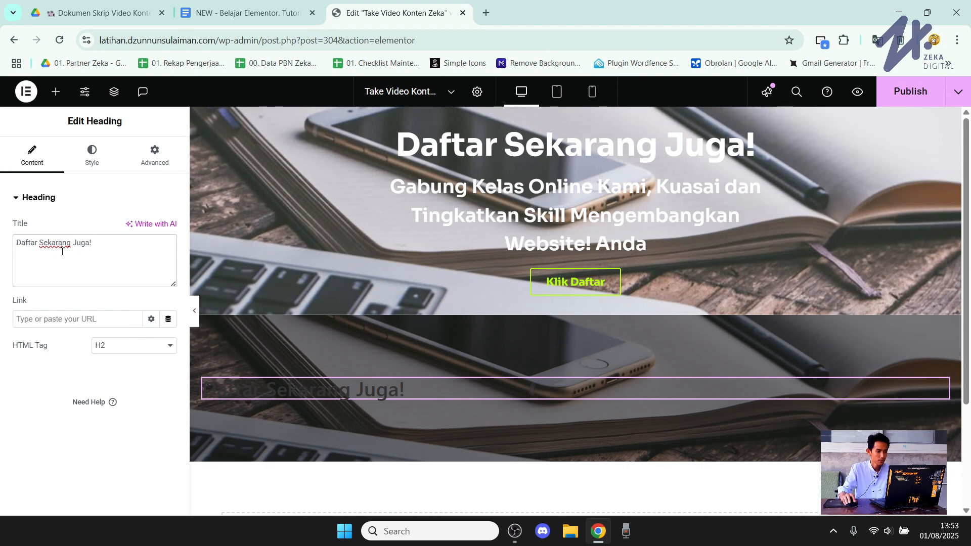
Set the new heading's typography to the Sora font, size 50 px and weight 700 (Bold).
left_click(92, 153)
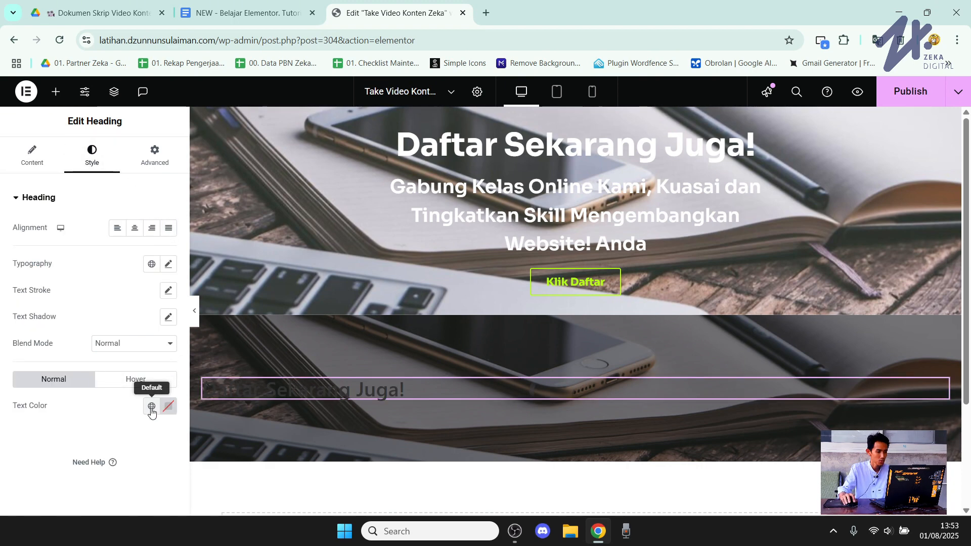
left_click(168, 264)
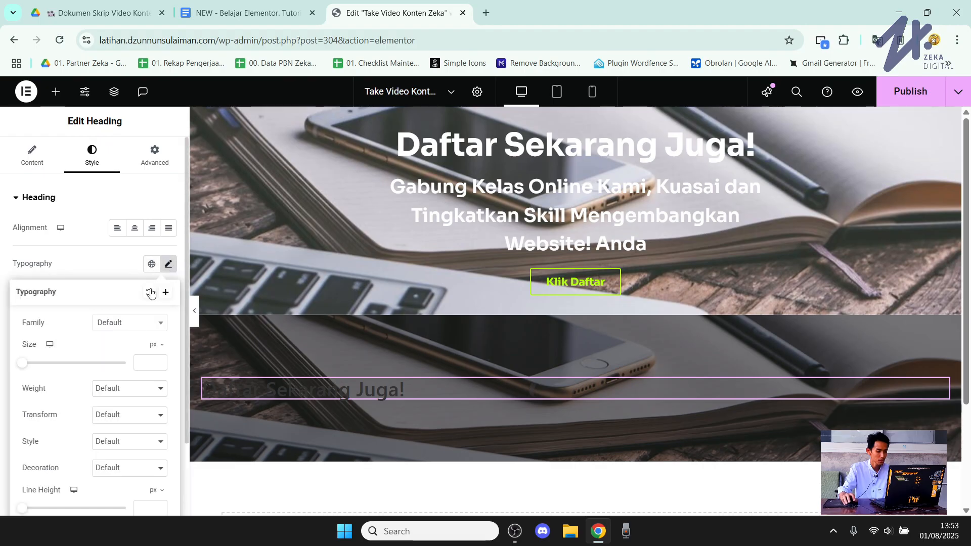
left_click(131, 323)
type("s")
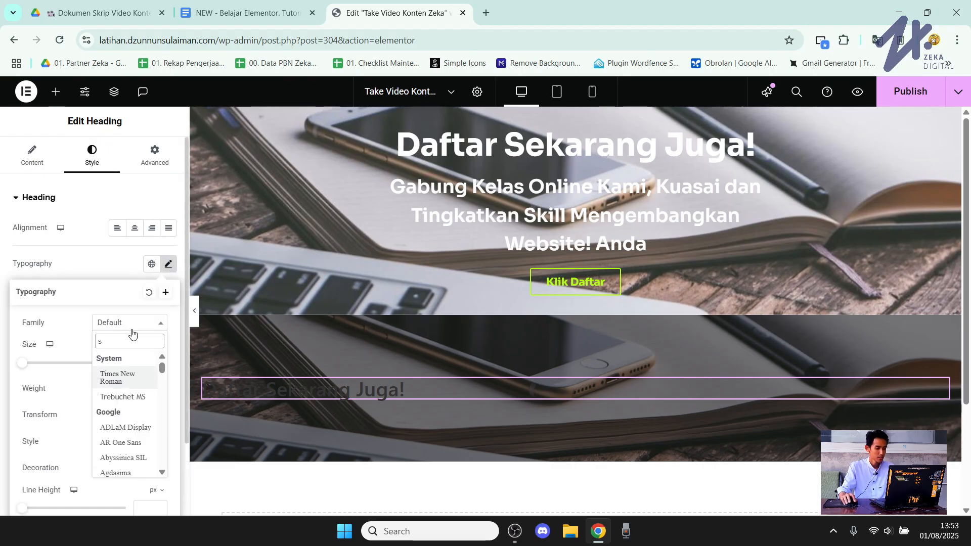
type("ora")
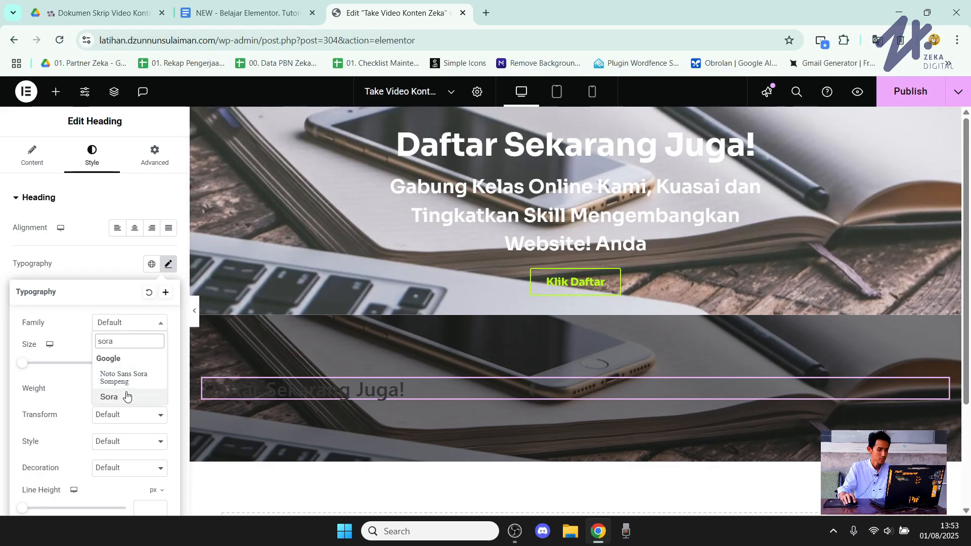
left_click(127, 397)
left_click(145, 363)
type("56")
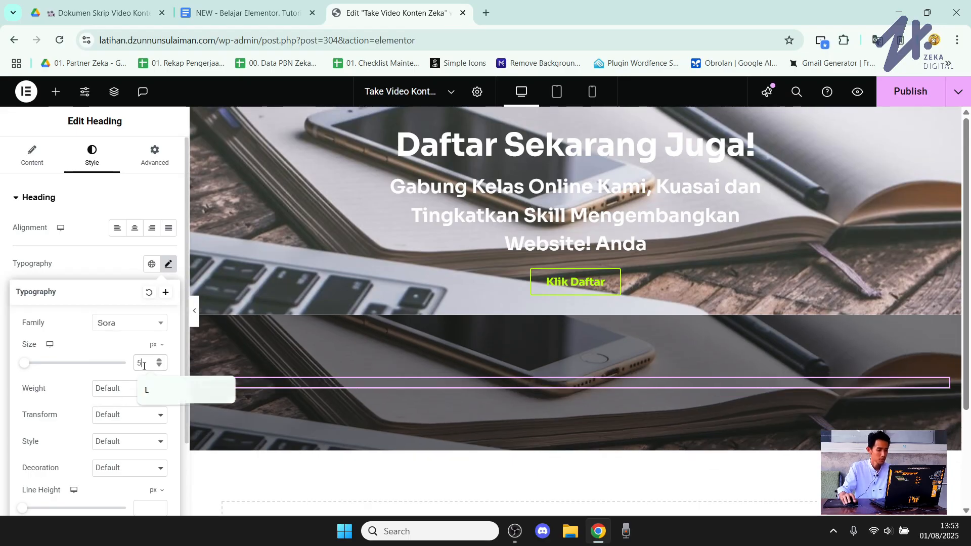
left_click(137, 395)
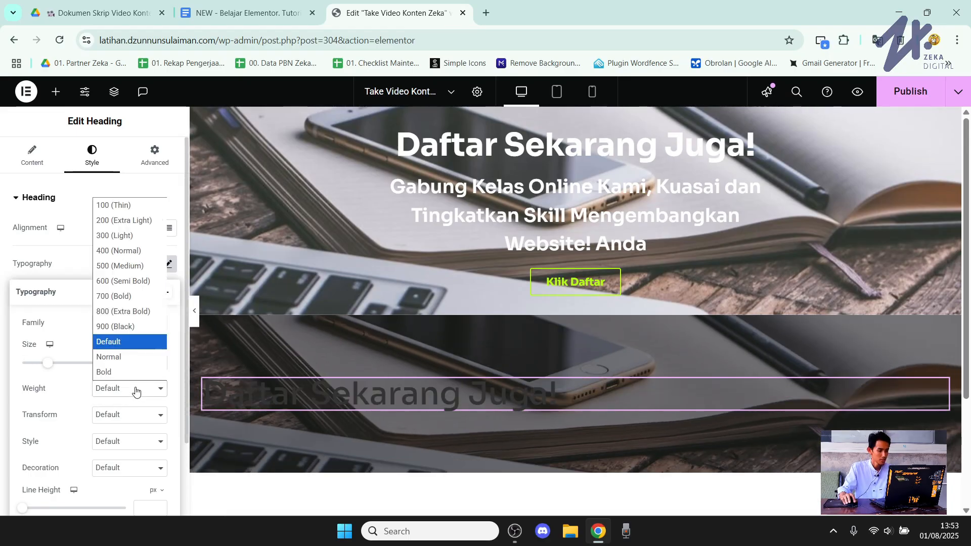
left_click(120, 301)
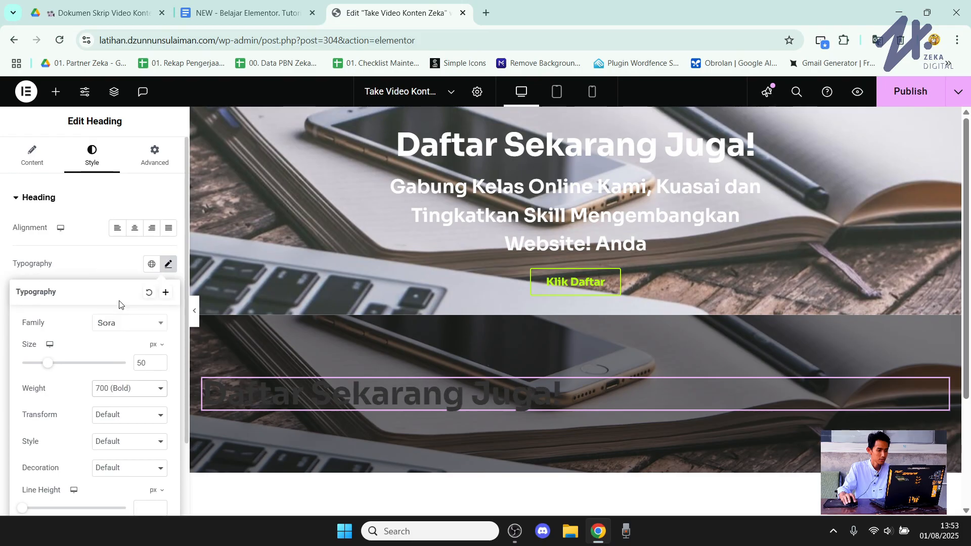
left_click(111, 259)
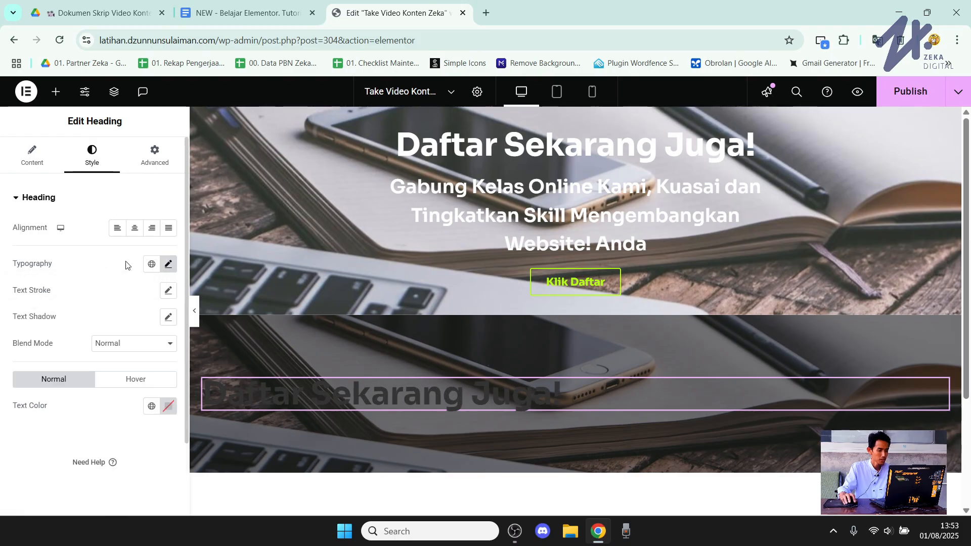
Set the heading's text color to white (#FFFFFF) and center its alignment.
left_click(169, 408)
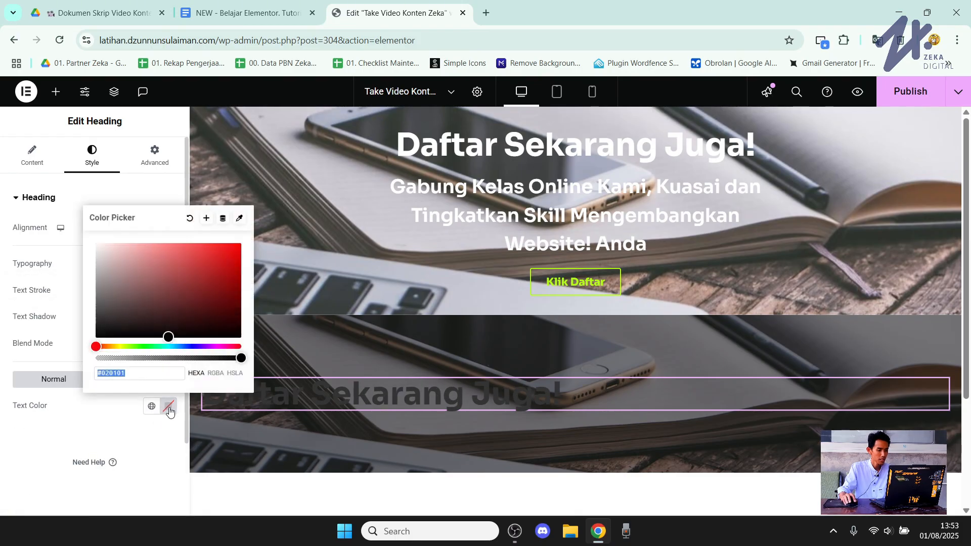
type("#FFFFFF")
left_click(52, 312)
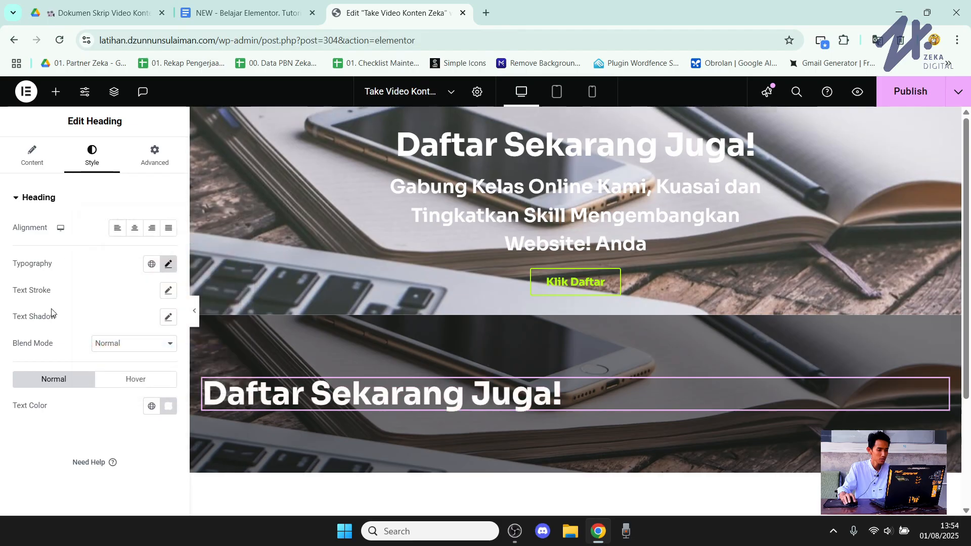
left_click(135, 230)
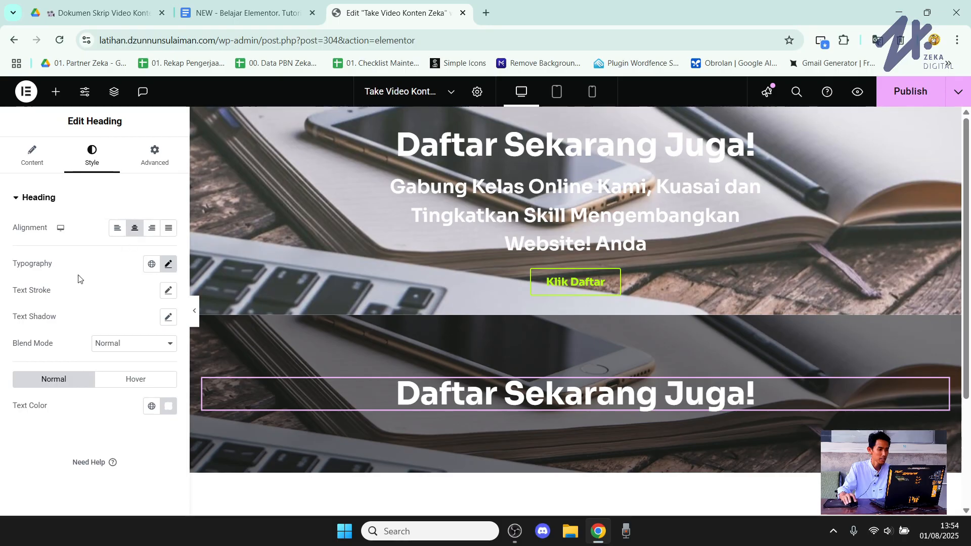
Add a Text Editor widget below the heading and set its typography to Sora, 30 px, weight 600 (Semi Bold).
left_click(55, 91)
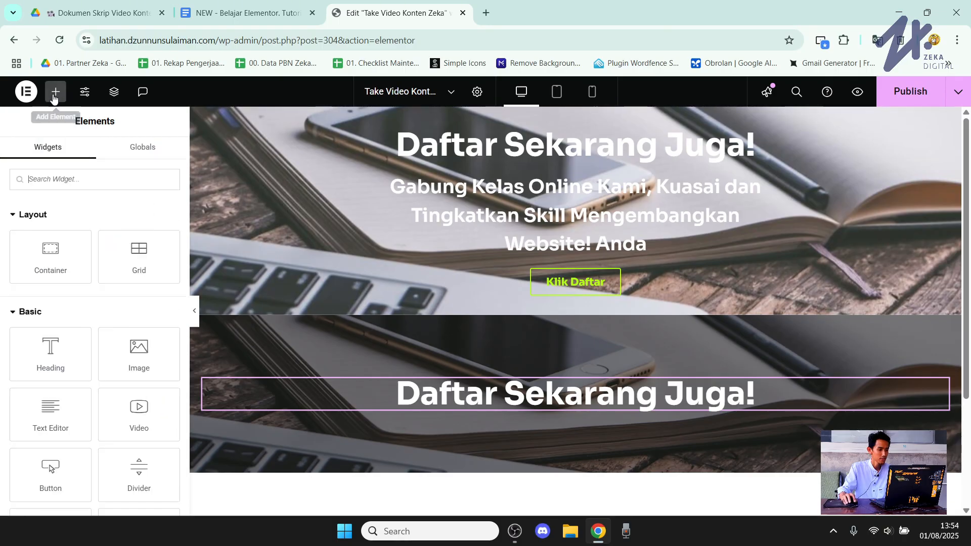
left_click_drag(51, 410, 562, 410)
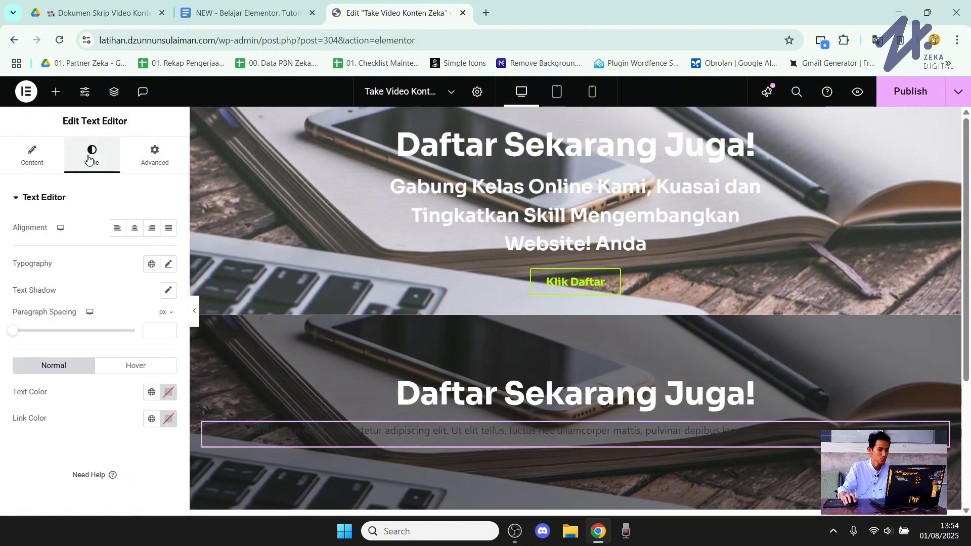
left_click(169, 265)
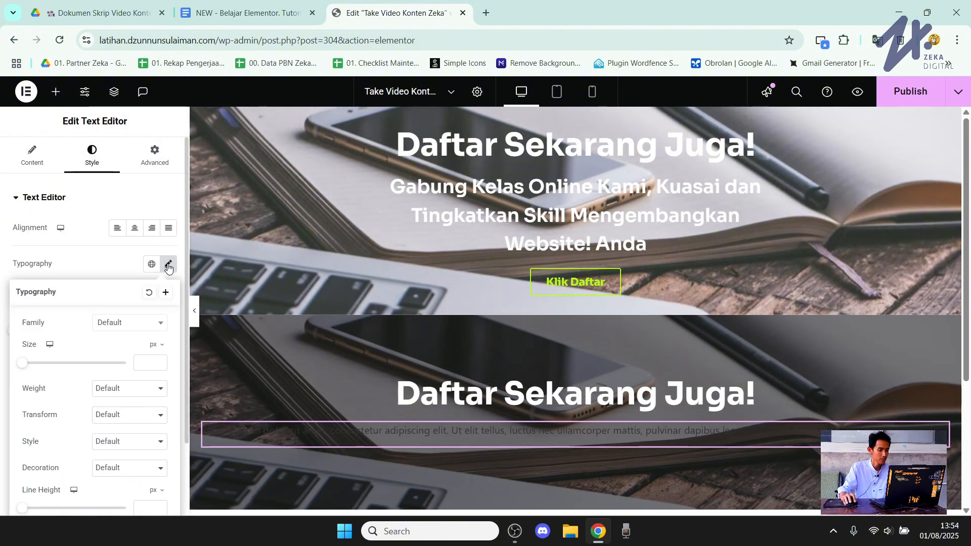
left_click(143, 324)
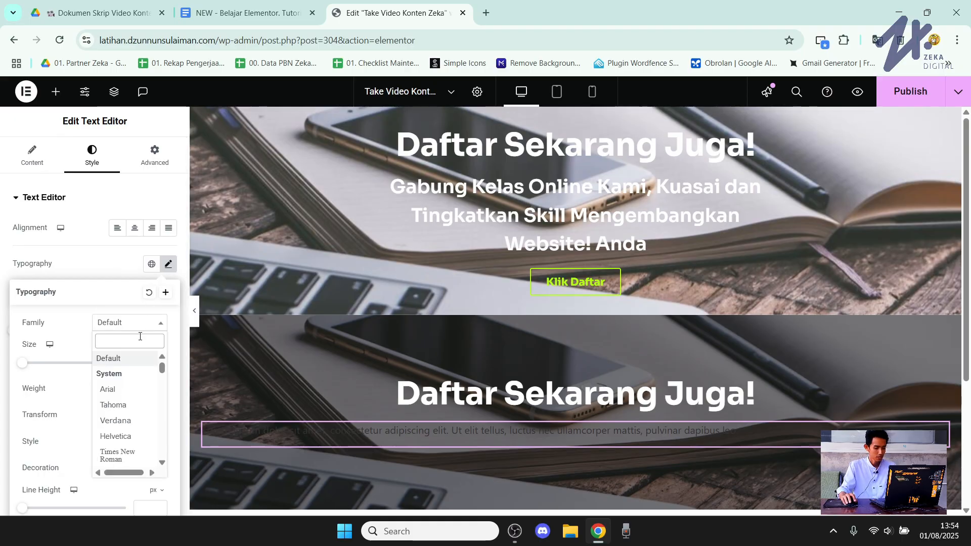
type("sora")
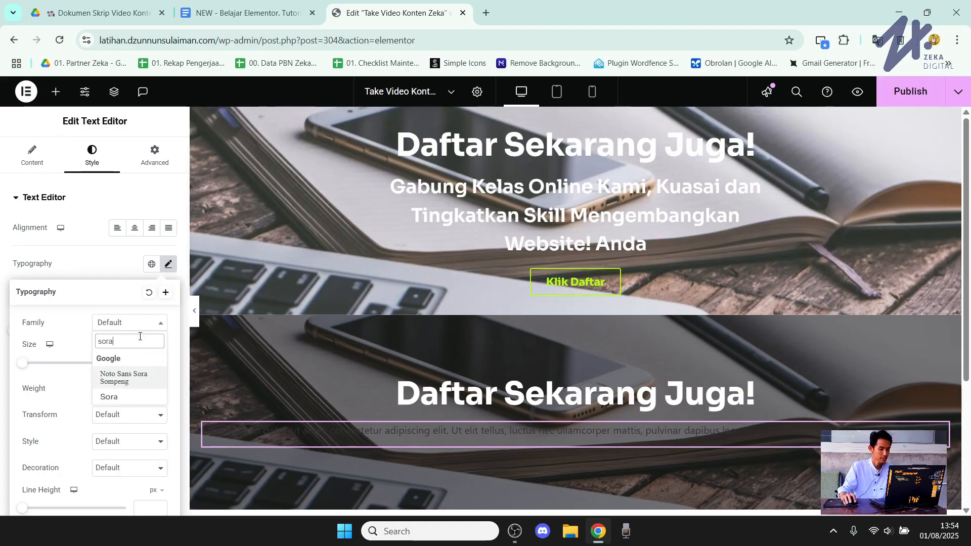
left_click(127, 399)
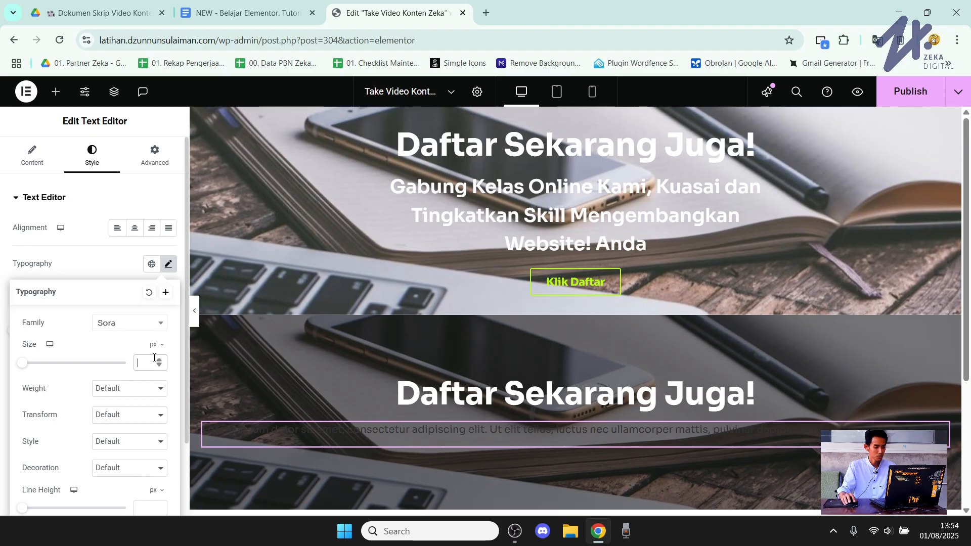
type("30")
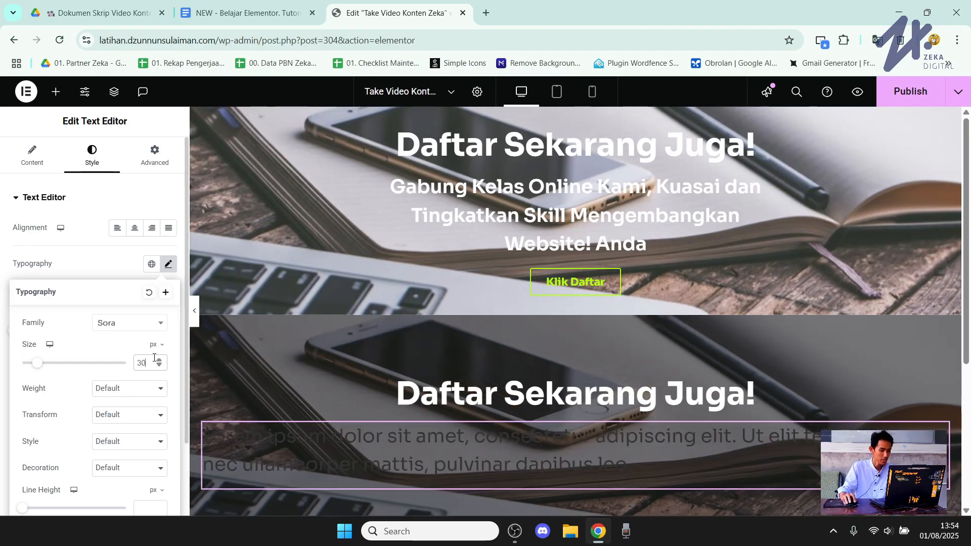
left_click(138, 390)
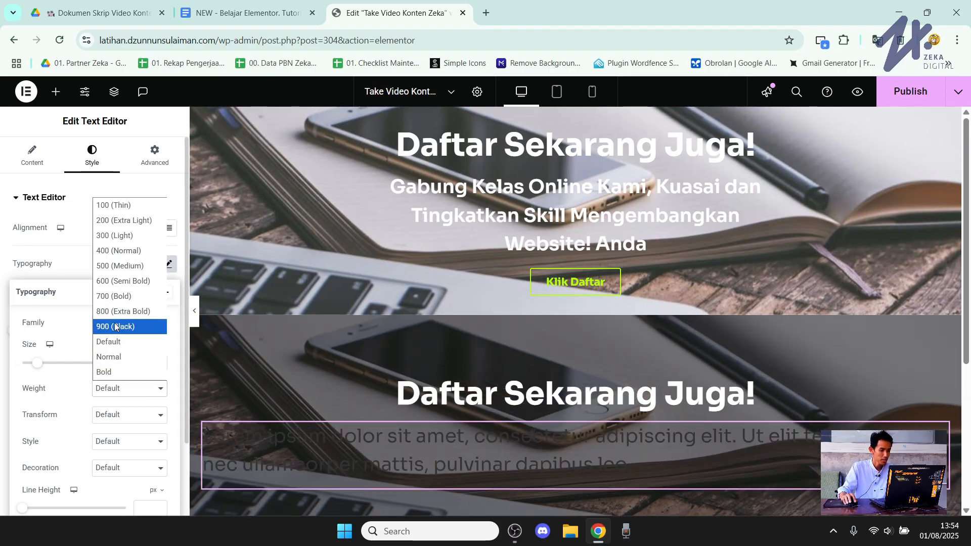
left_click(122, 282)
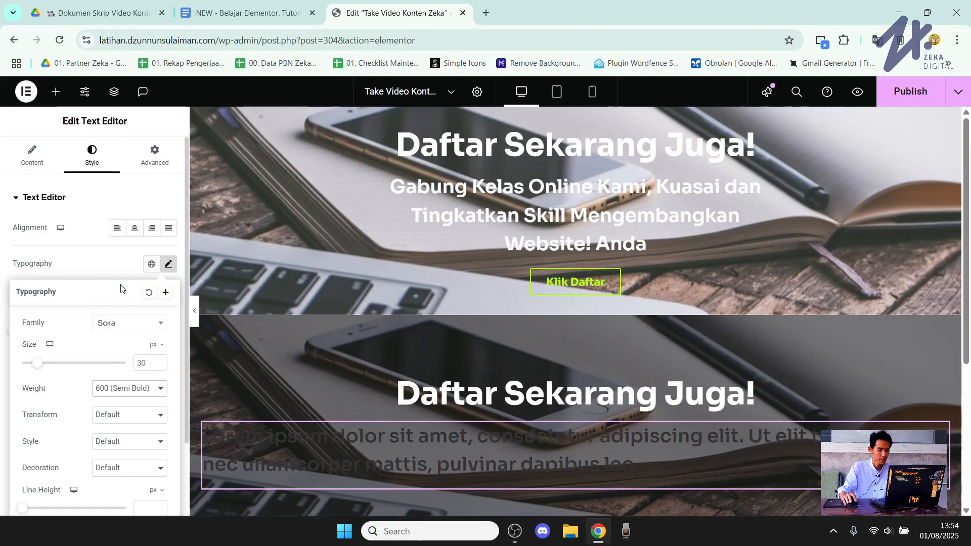
left_click(80, 264)
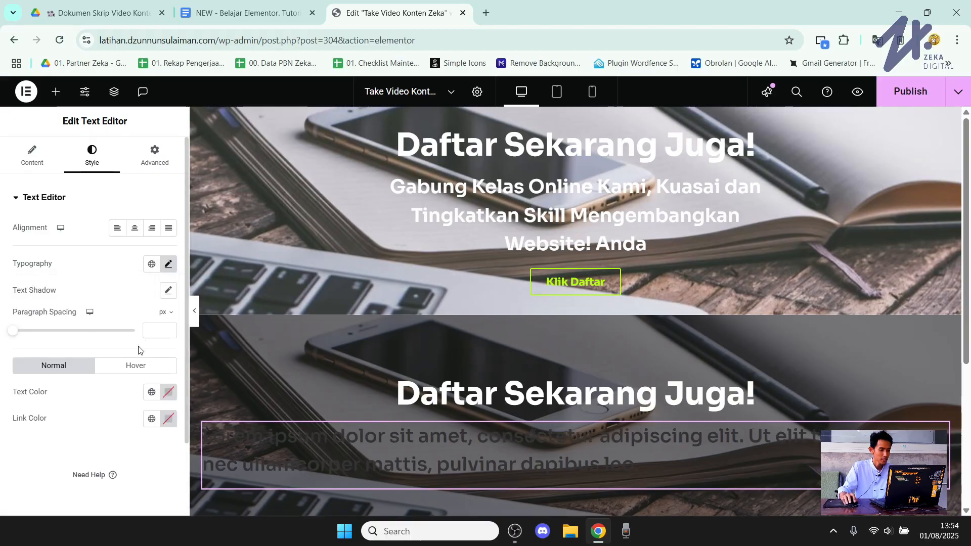
Set the Text Editor widget's text color to white and compare it with the surrounding section.
left_click(168, 393)
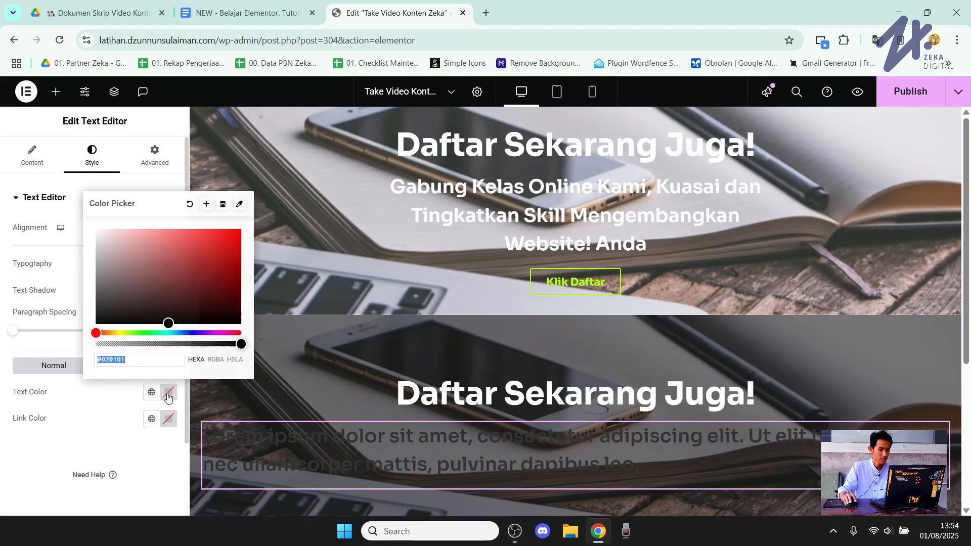
left_click_drag(119, 268, 82, 196)
left_click(102, 424)
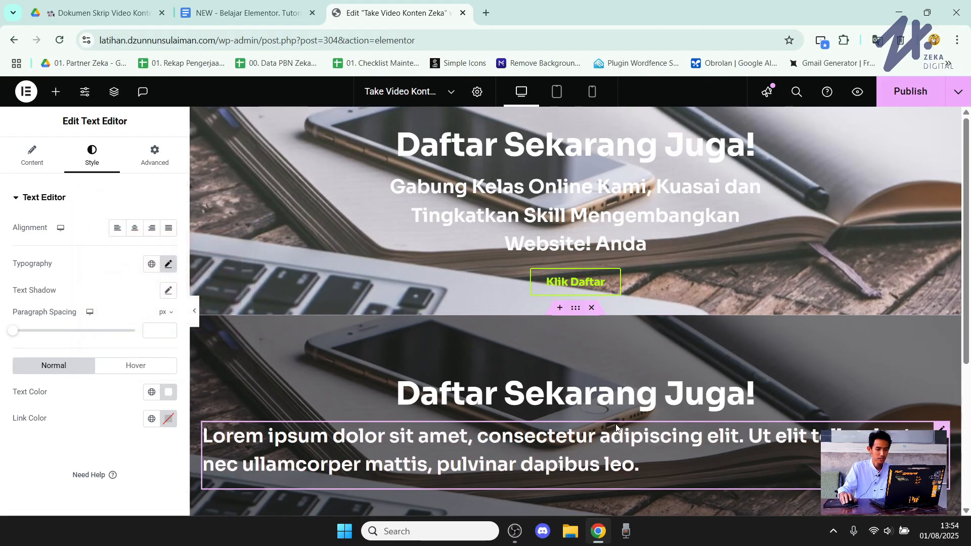
scroll(610, 422, "down", 3)
scroll(610, 422, "up", 3)
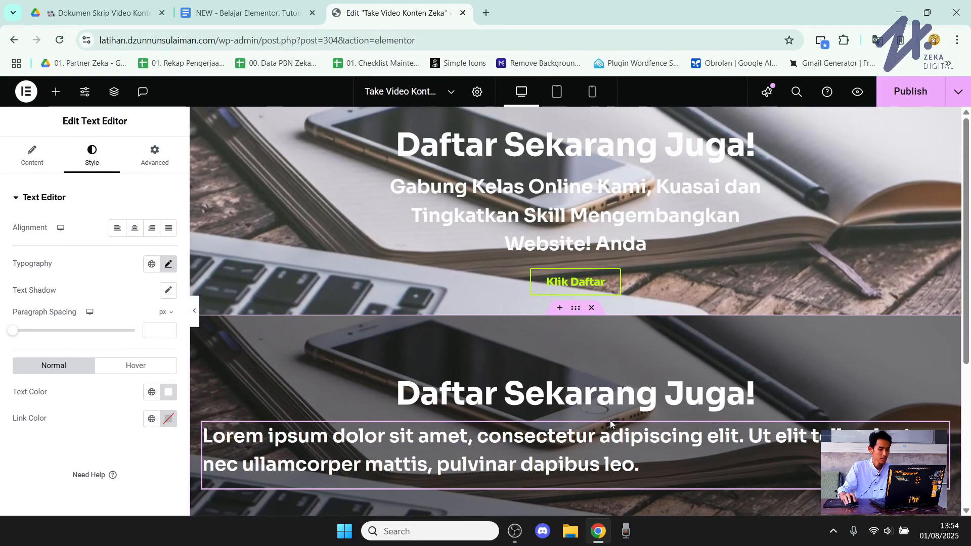
Give the Text Editor widget a custom width of 55%, and center both the widget and its text.
left_click(155, 156)
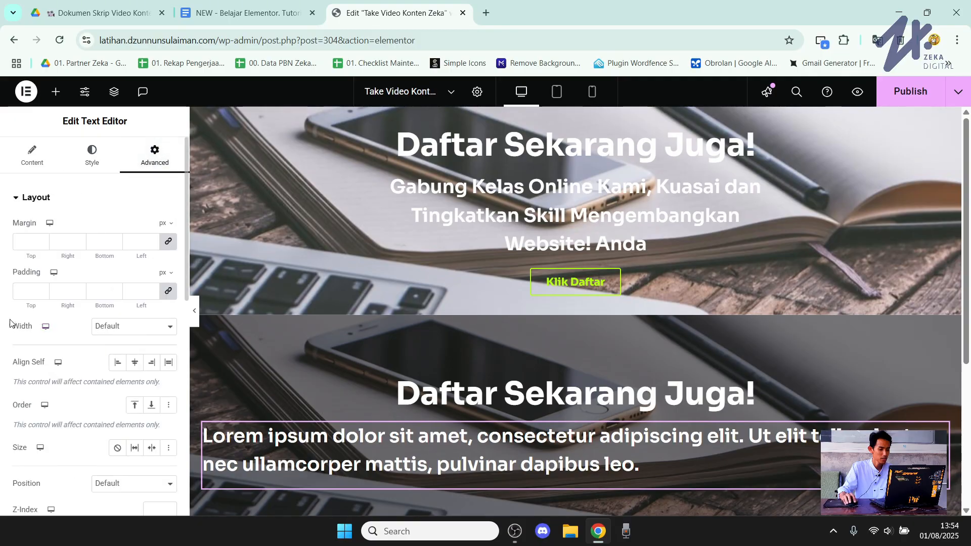
left_click(150, 328)
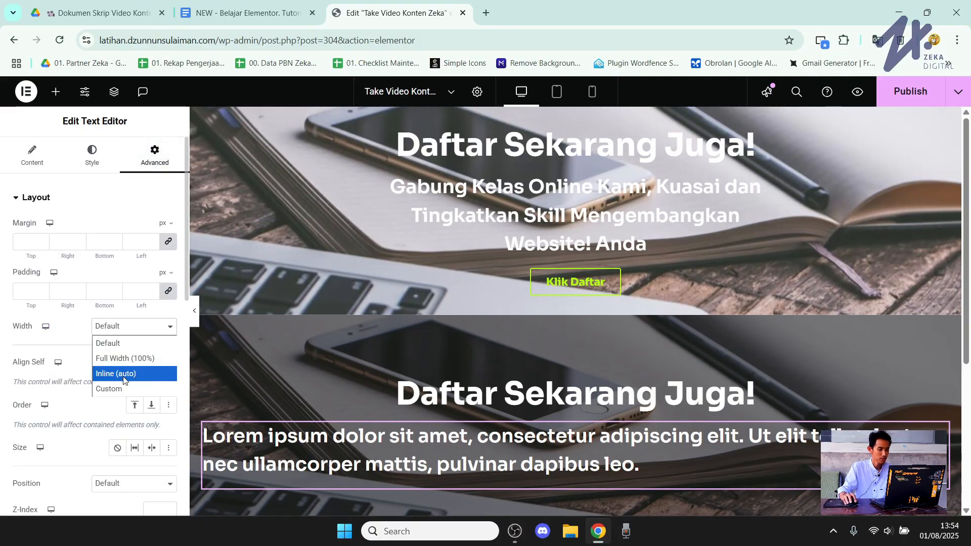
left_click(115, 389)
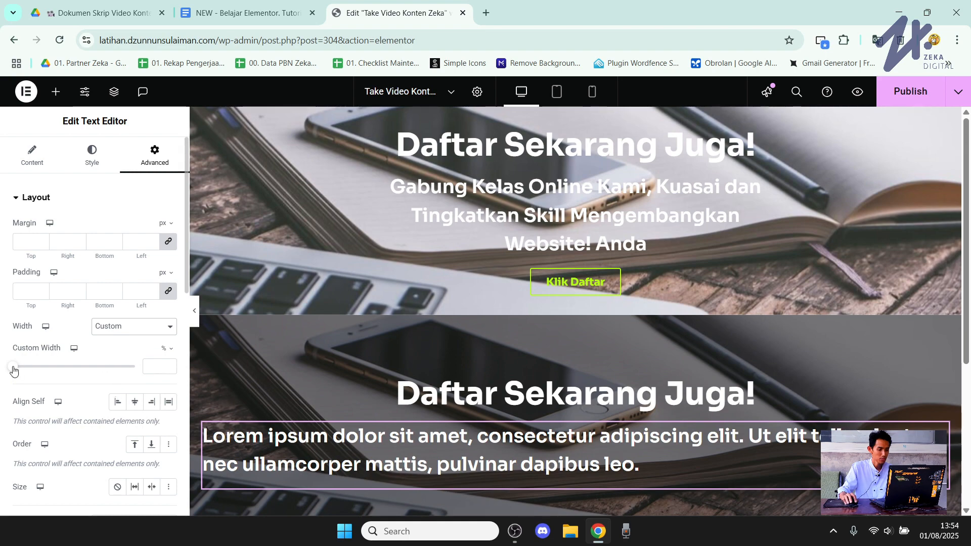
left_click_drag(13, 369, 84, 390)
scroll(399, 353, "down", 2)
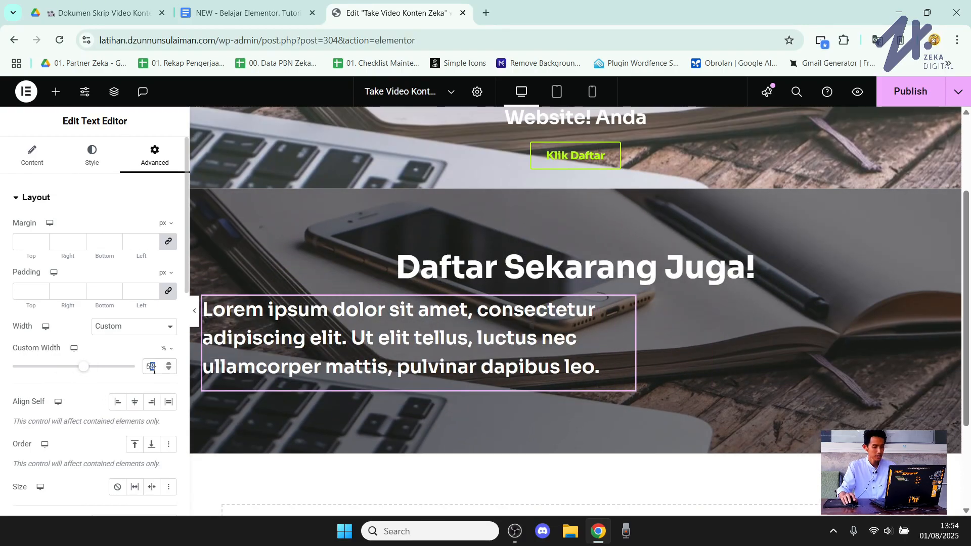
type("5")
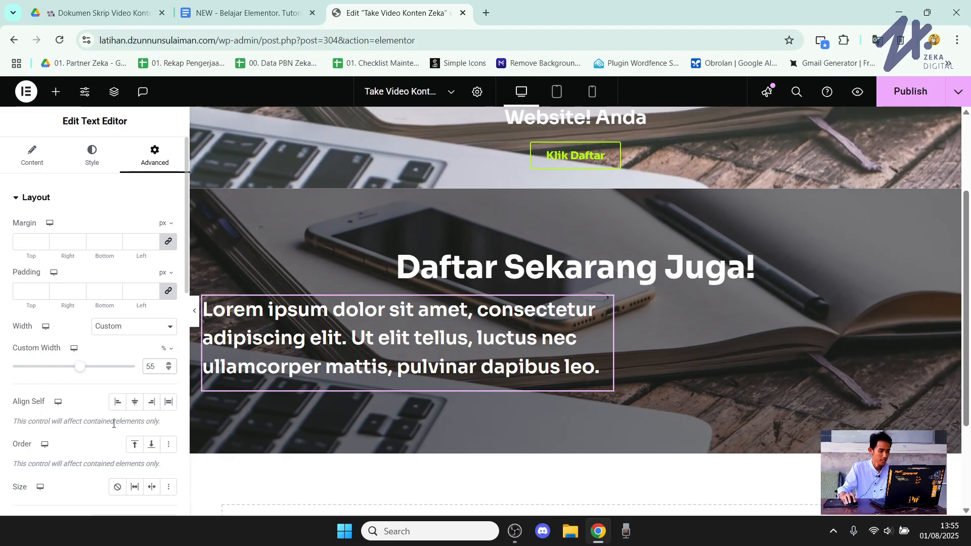
left_click(135, 405)
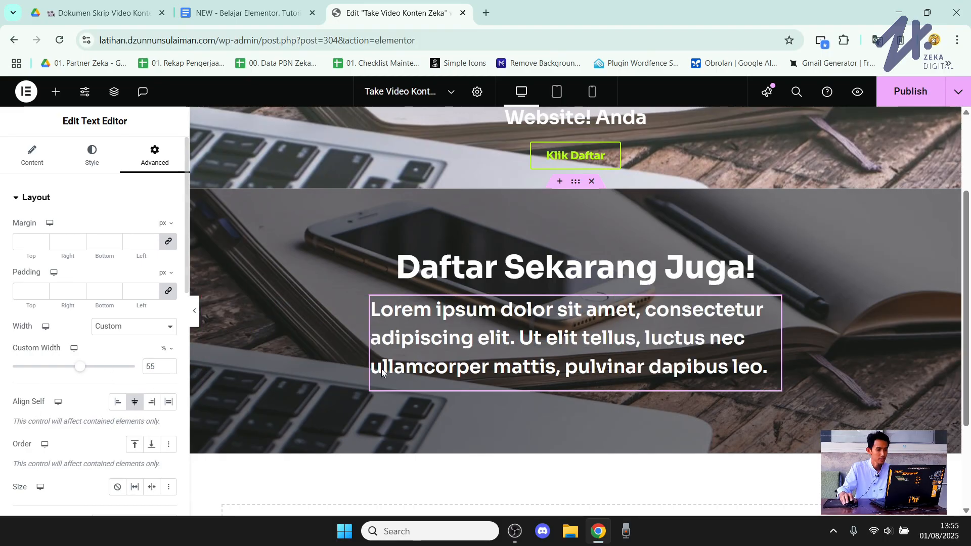
left_click(92, 157)
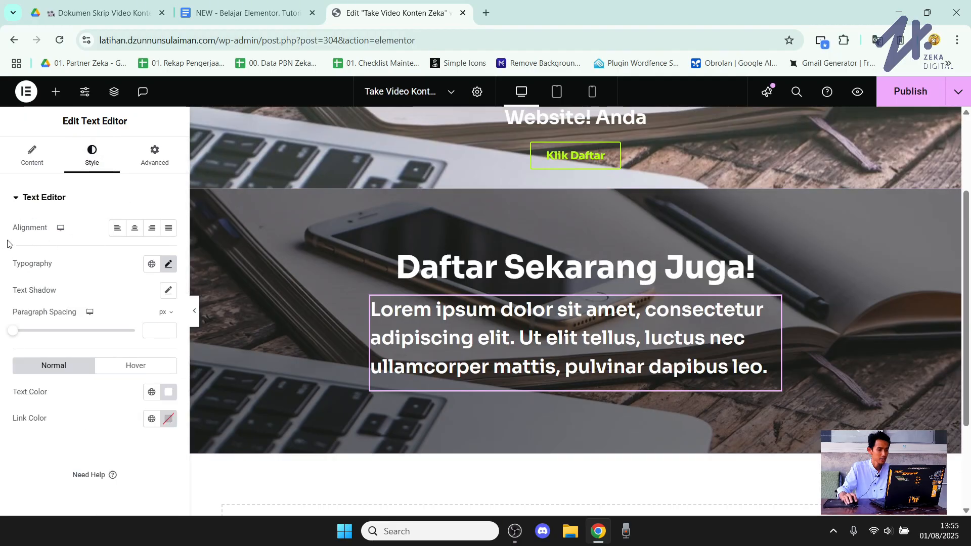
left_click(134, 228)
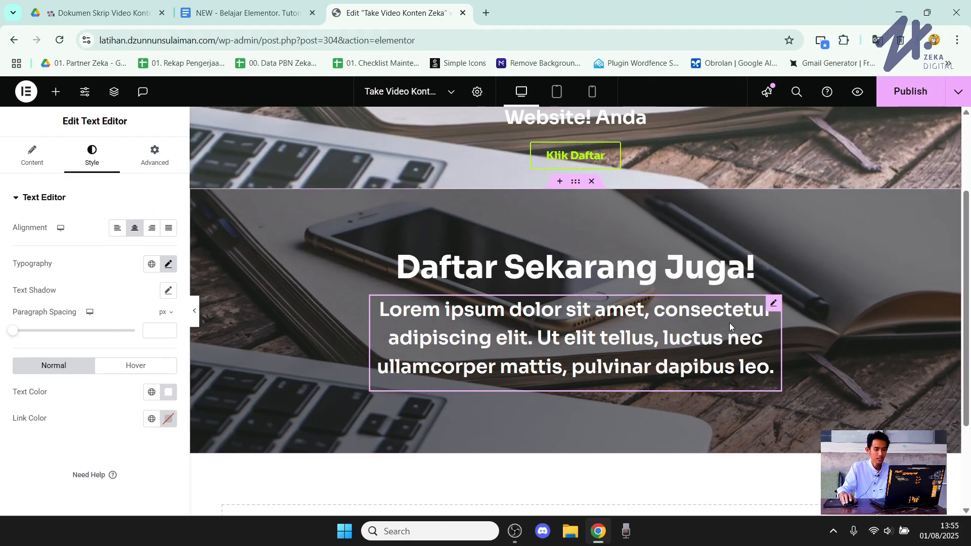
Copy the full description text from the upper Call to Action widget.
scroll(730, 324, "up", 3)
left_click(583, 213)
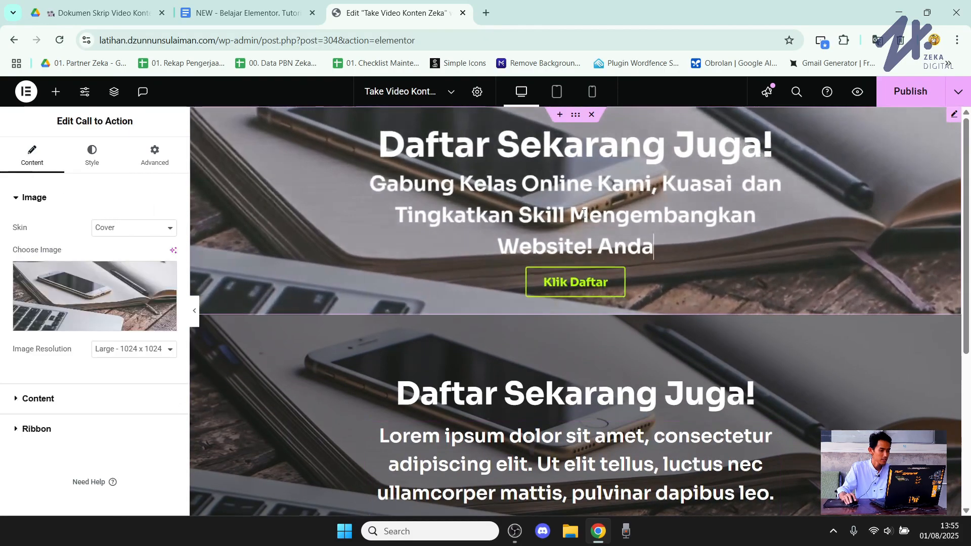
left_click(36, 400)
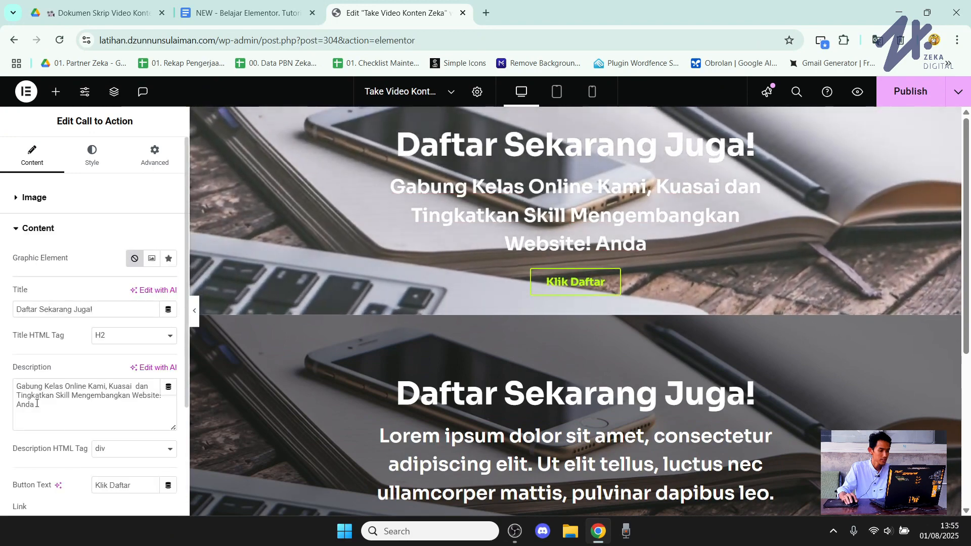
left_click(32, 405)
triple_click(31, 405)
right_click(43, 394)
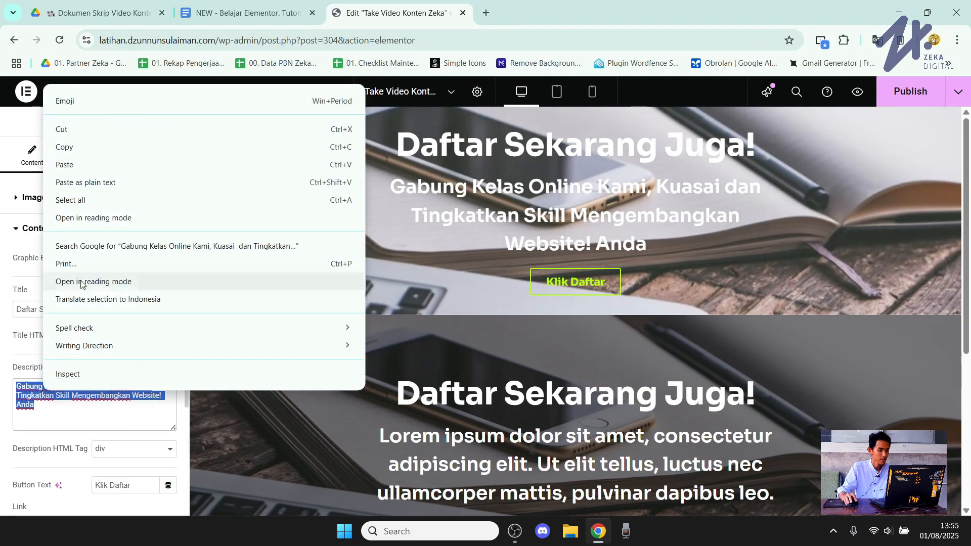
left_click(78, 152)
Replace the placeholder text in the lower section's Text Editor widget with the copied description.
scroll(561, 334, "down", 3)
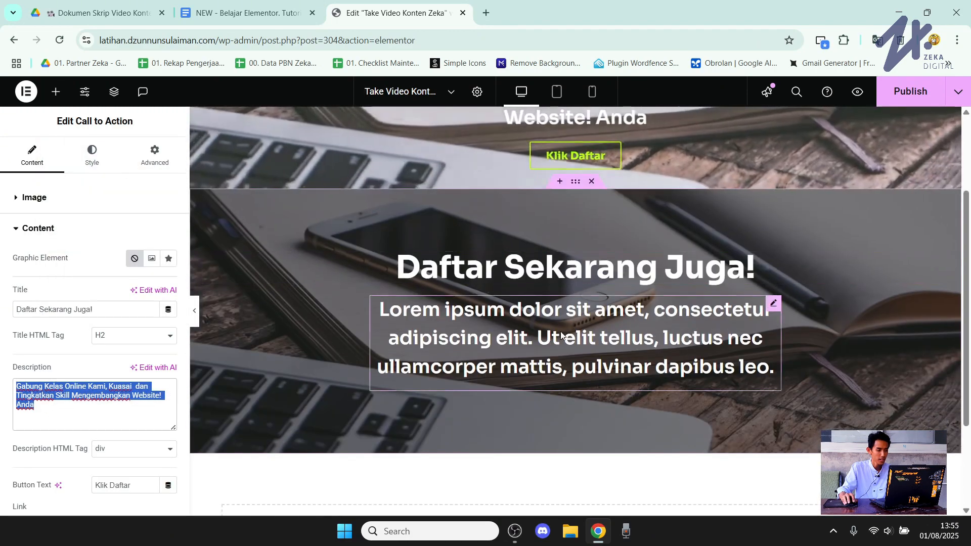
left_click(561, 332)
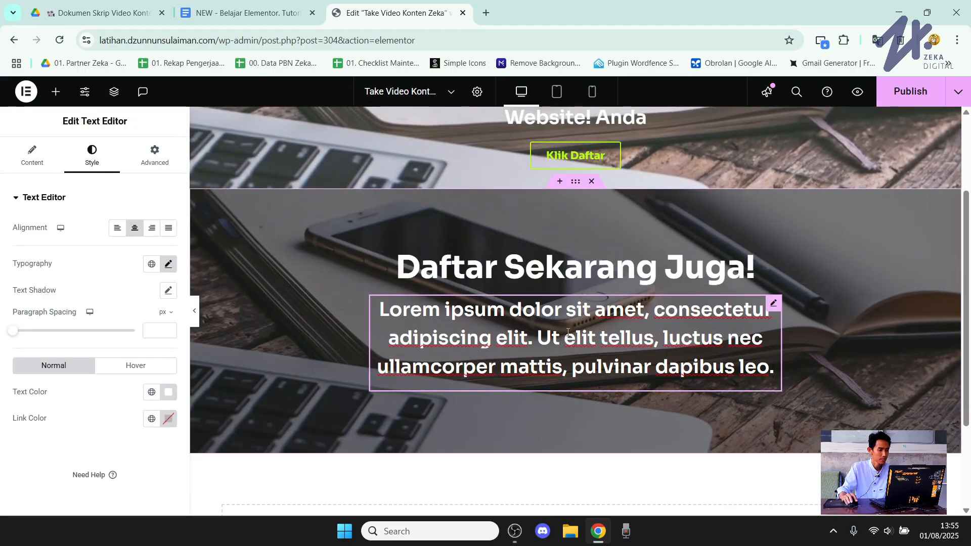
left_click(32, 153)
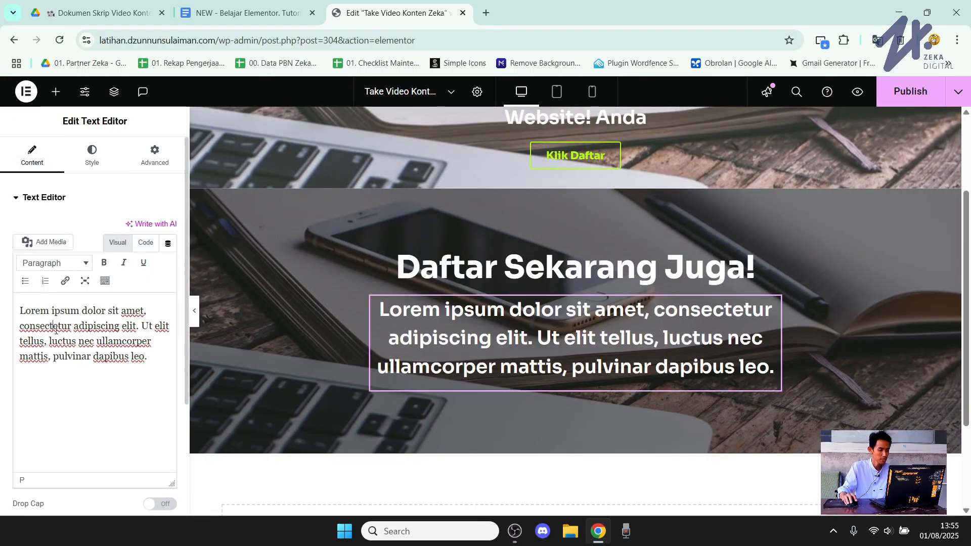
key("ctrl+a")
right_click(82, 317)
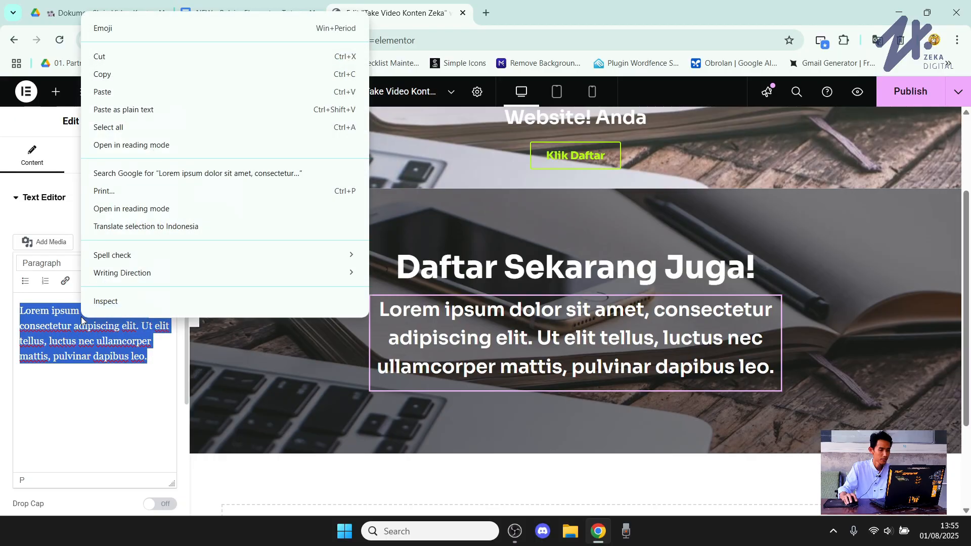
left_click(121, 92)
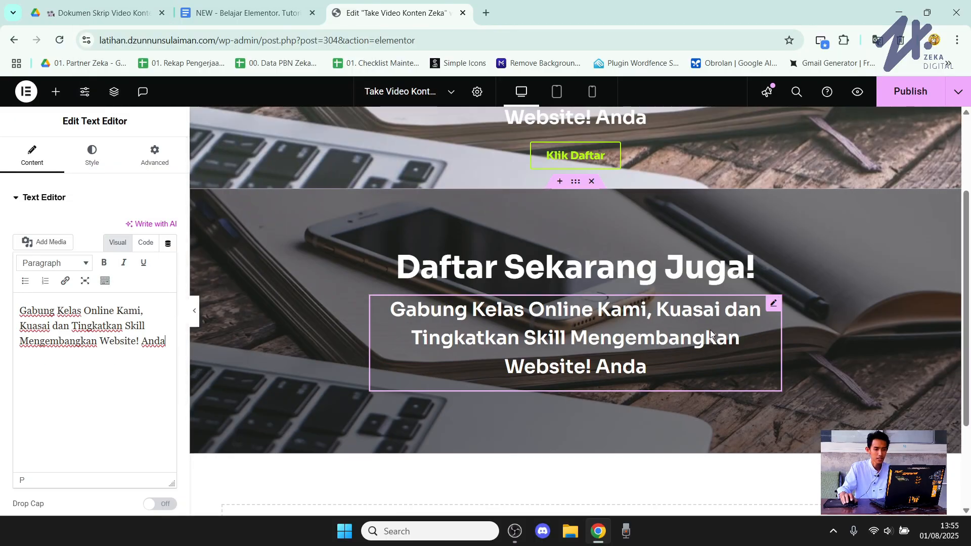
scroll(710, 330, "up", 3)
scroll(708, 334, "down", 1)
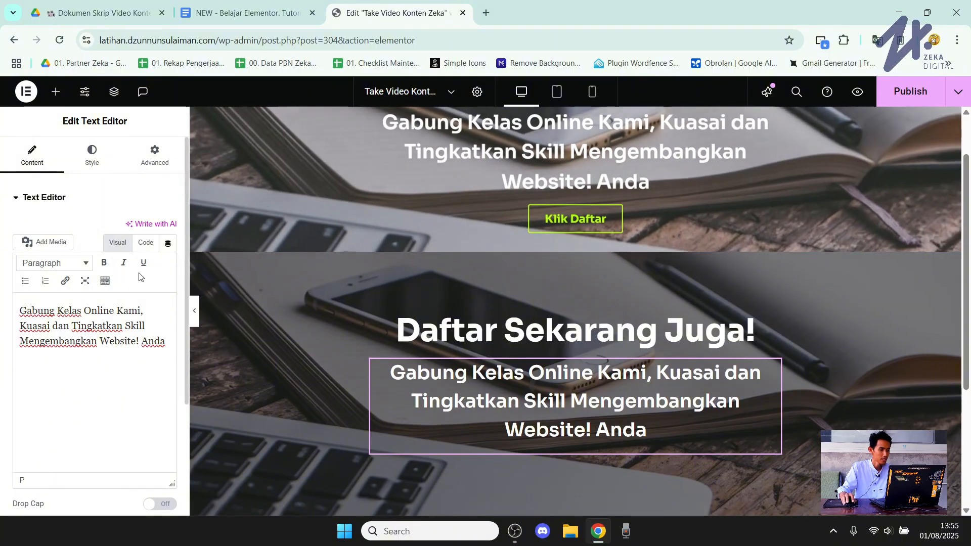
Add a Button widget below the description text in the lower section and center its position.
left_click(55, 93)
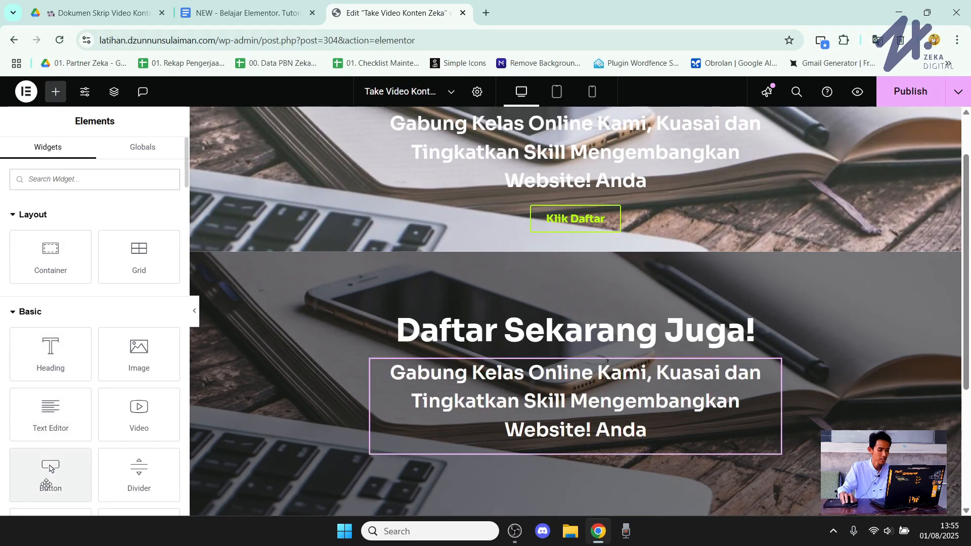
left_click_drag(51, 470, 573, 447)
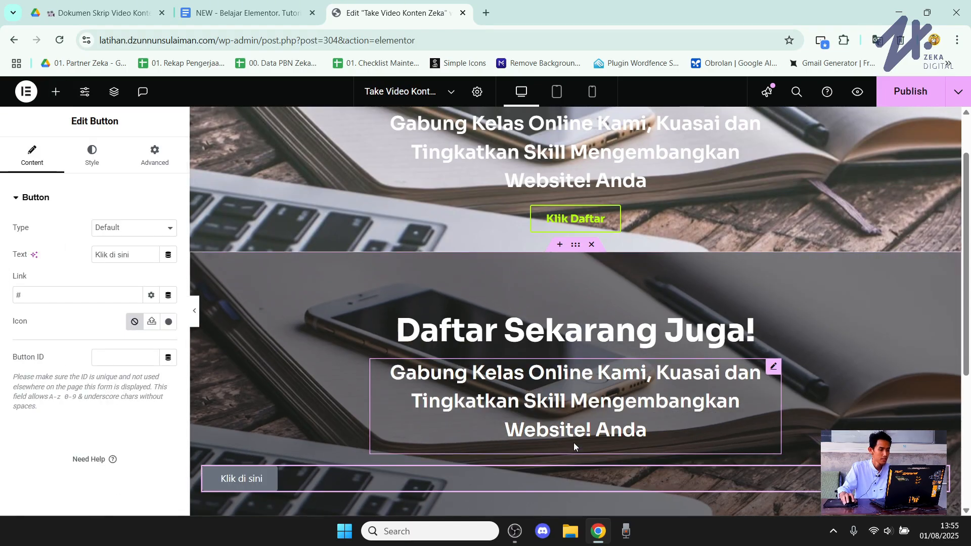
left_click(93, 155)
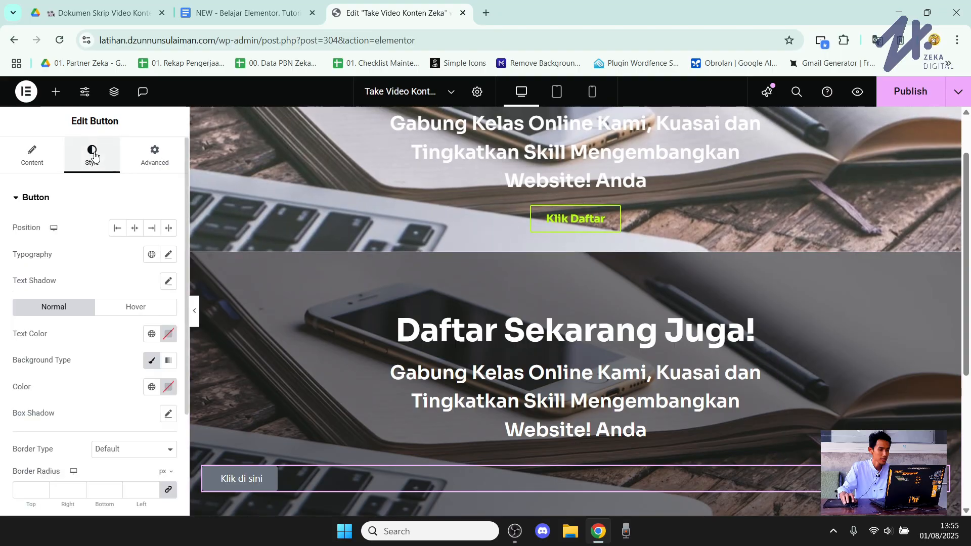
left_click(133, 228)
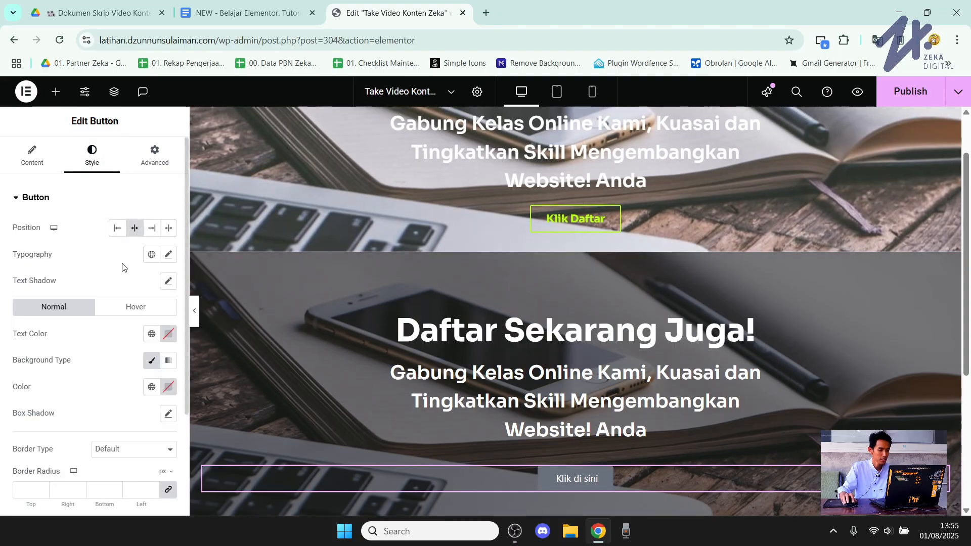
Set the button's typography to Sora, 17 px, weight 700 (Bold).
left_click(176, 257)
left_click(154, 316)
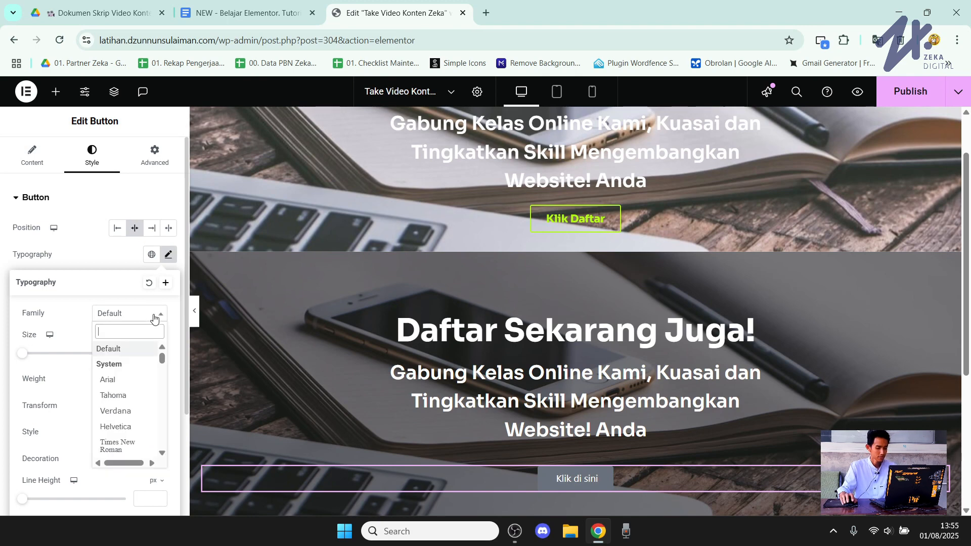
type("sora")
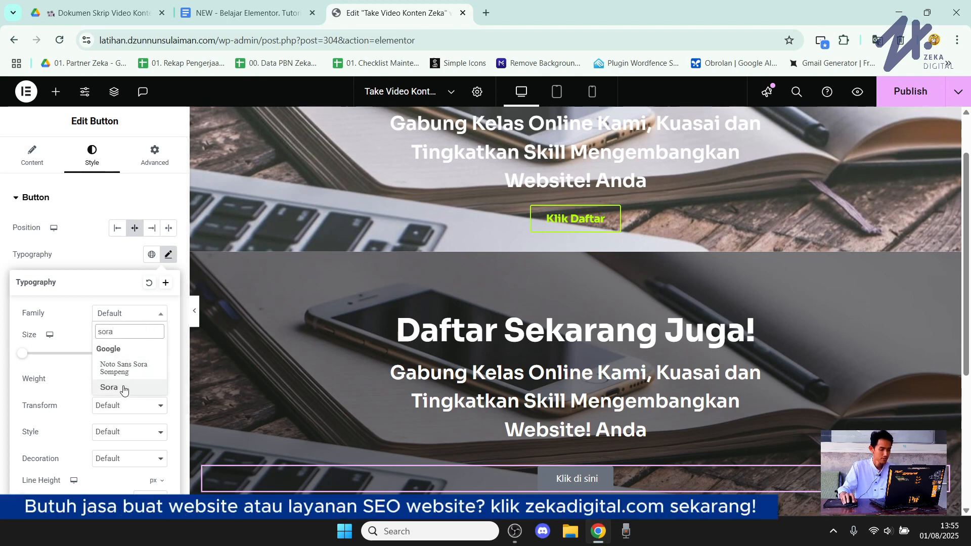
left_click(148, 385)
left_click(150, 356)
type("16")
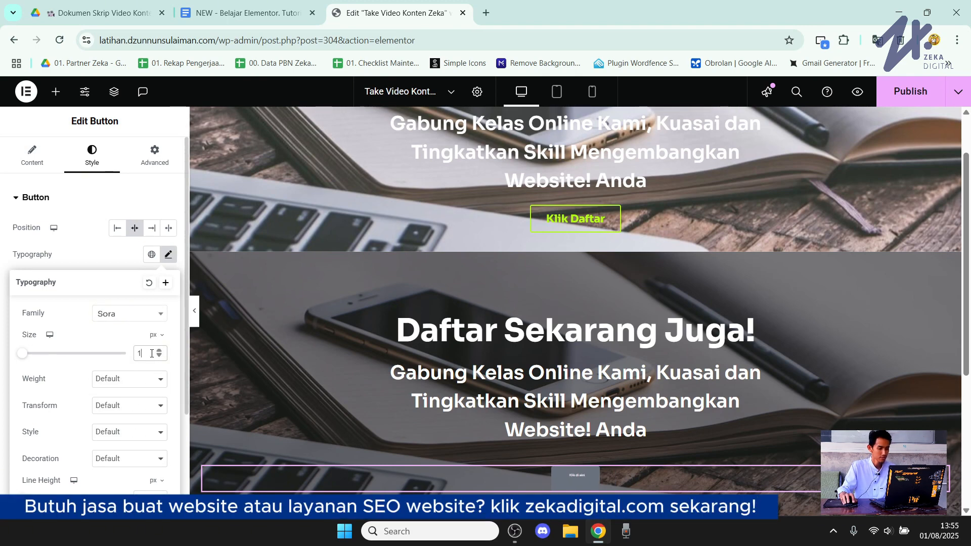
left_click(146, 379)
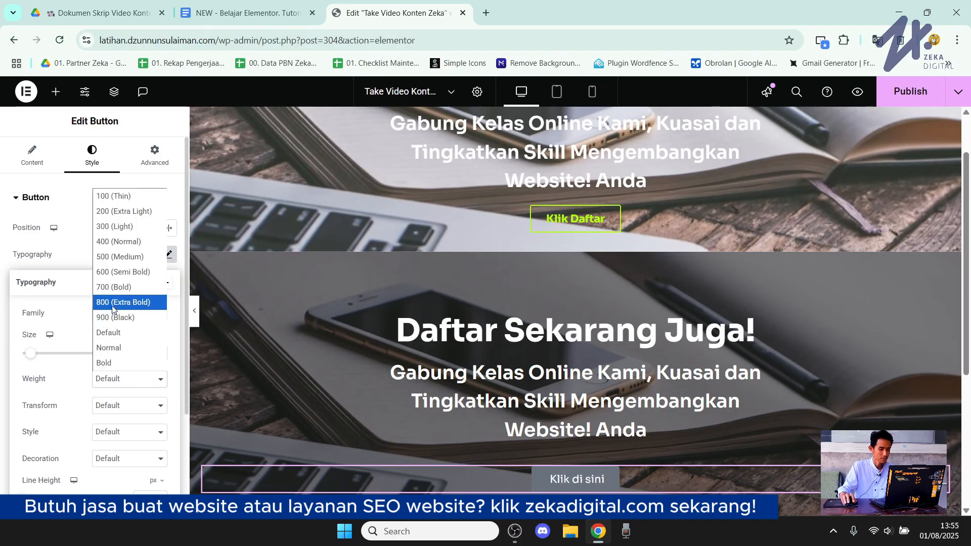
left_click(113, 287)
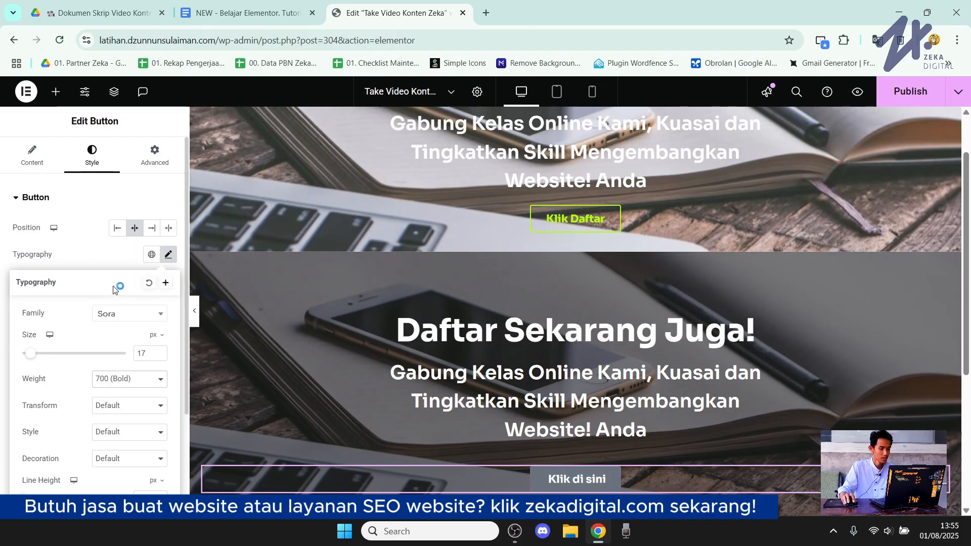
left_click(96, 255)
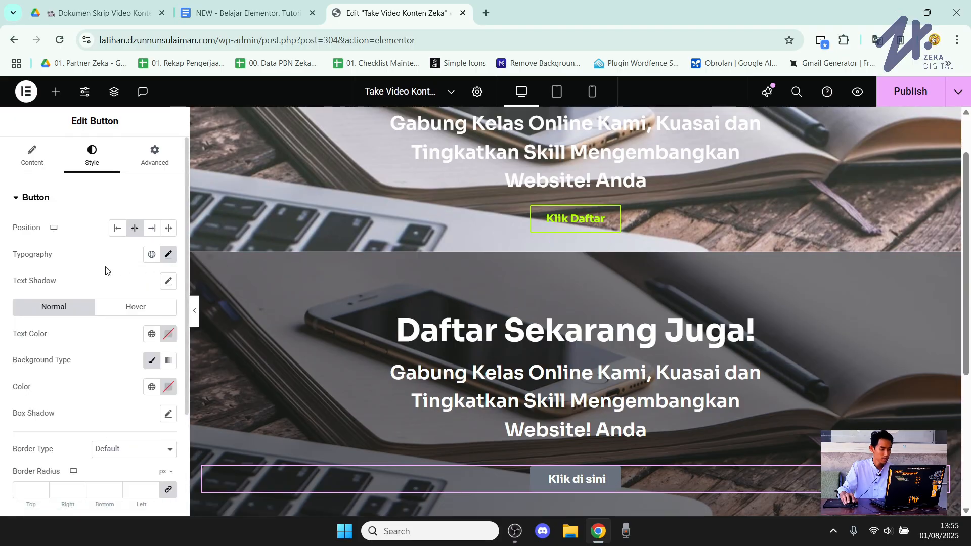
Set the button's background color to lime green (#C1FF57).
scroll(105, 270, "down", 1)
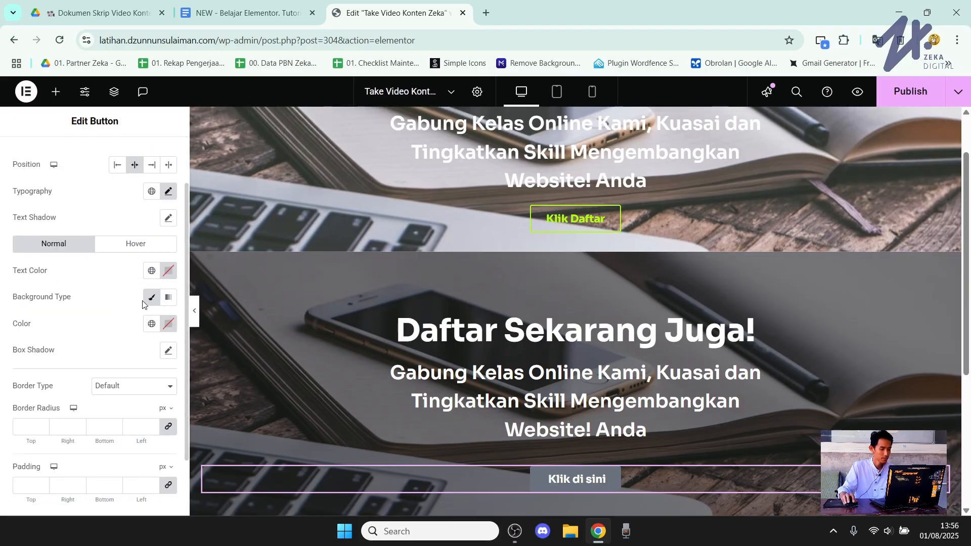
left_click(151, 327)
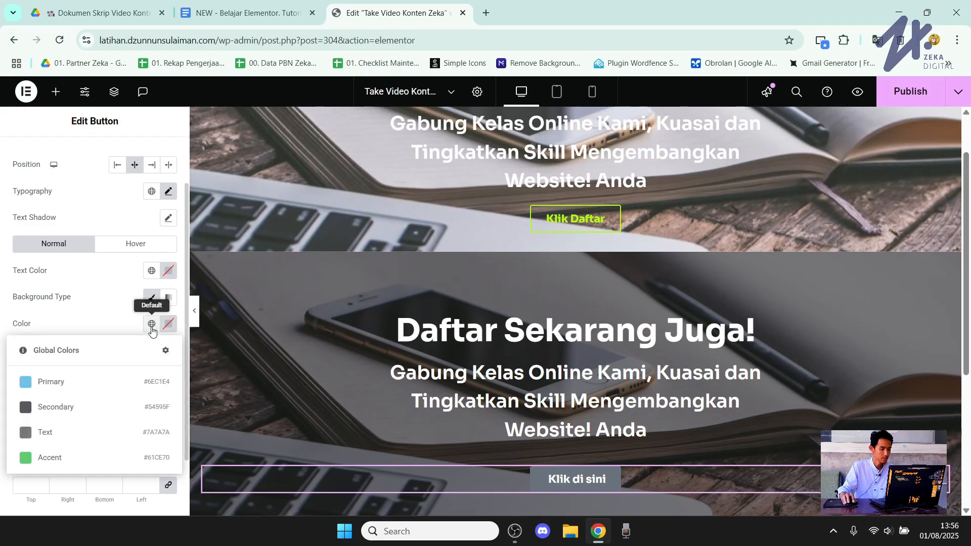
left_click(168, 324)
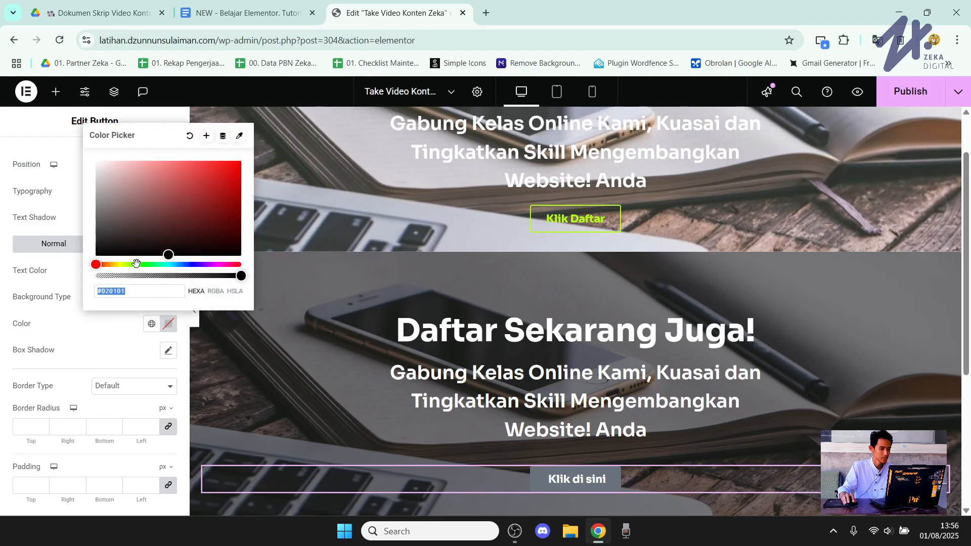
left_click_drag(136, 263, 129, 264)
left_click(173, 195)
left_click_drag(173, 196, 192, 146)
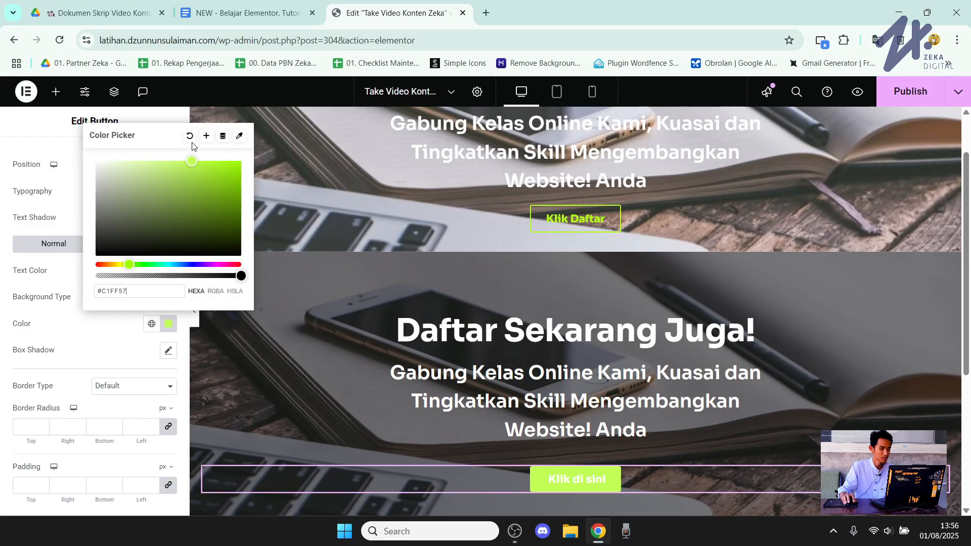
left_click(92, 343)
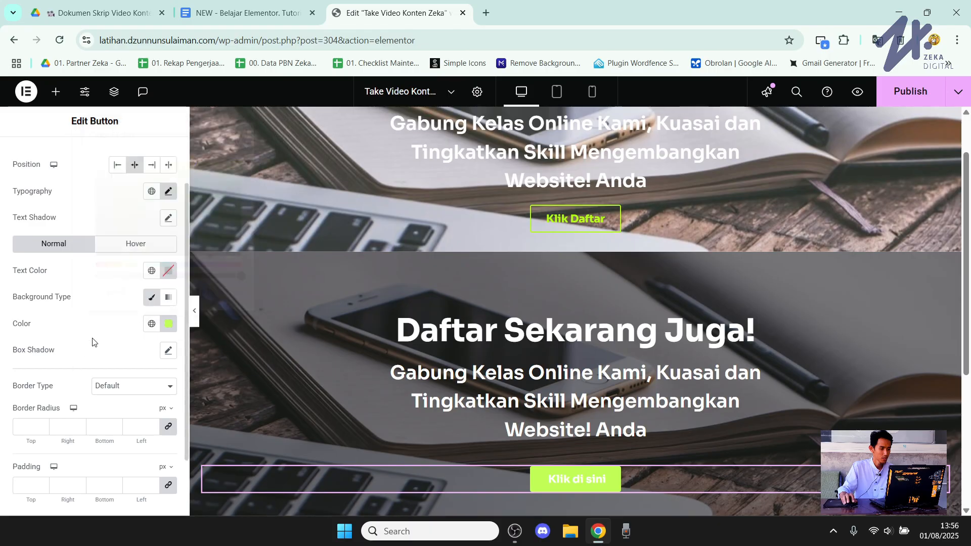
Set the button's text color to black (#000000).
left_click(151, 271)
left_click(166, 272)
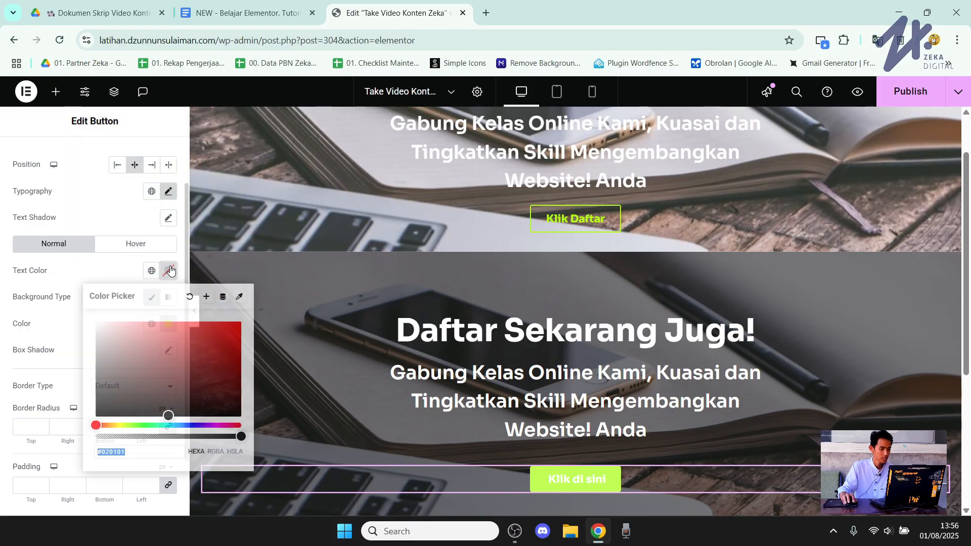
left_click(92, 419)
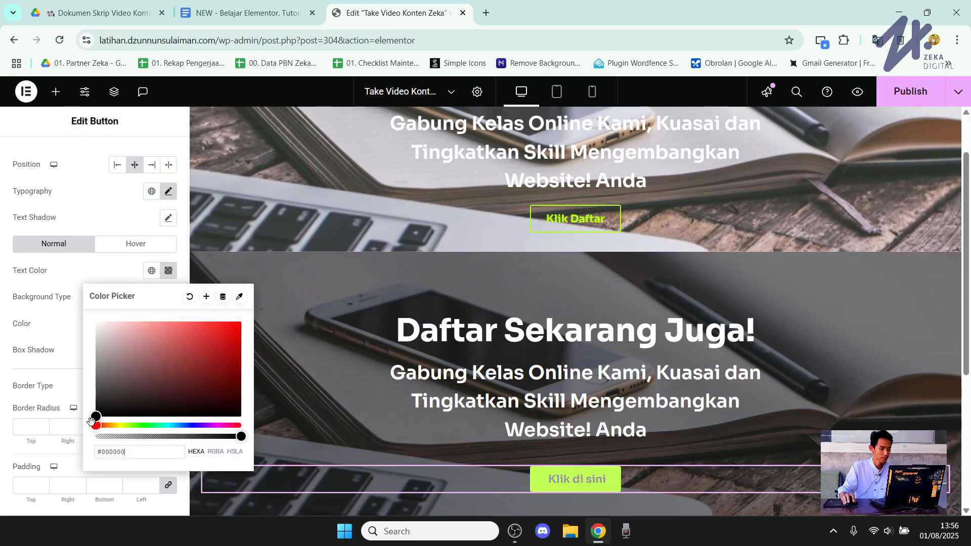
left_click(102, 283)
scroll(70, 296, "up", 1)
Change the button's text to "Klik Daftar" and check both sections at full page width.
left_click(44, 156)
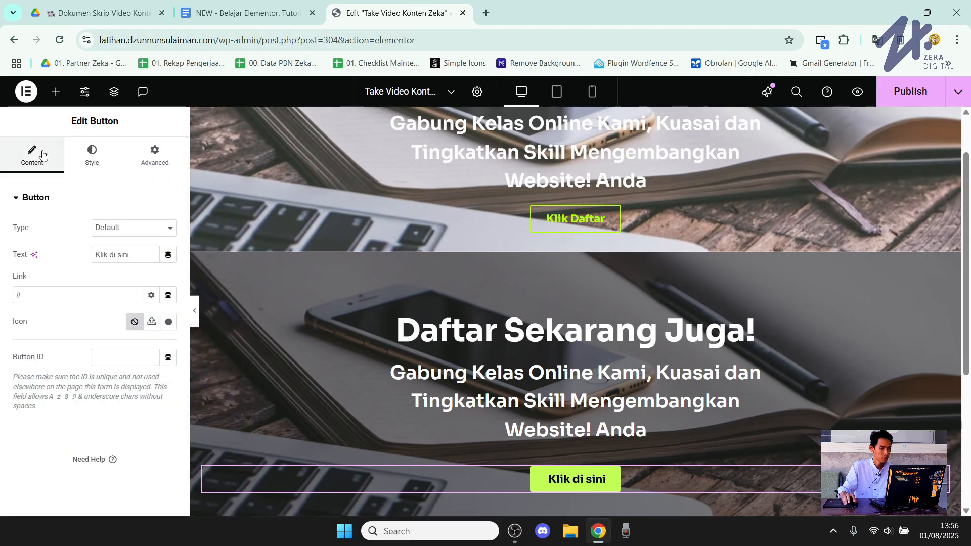
triple_click(134, 255)
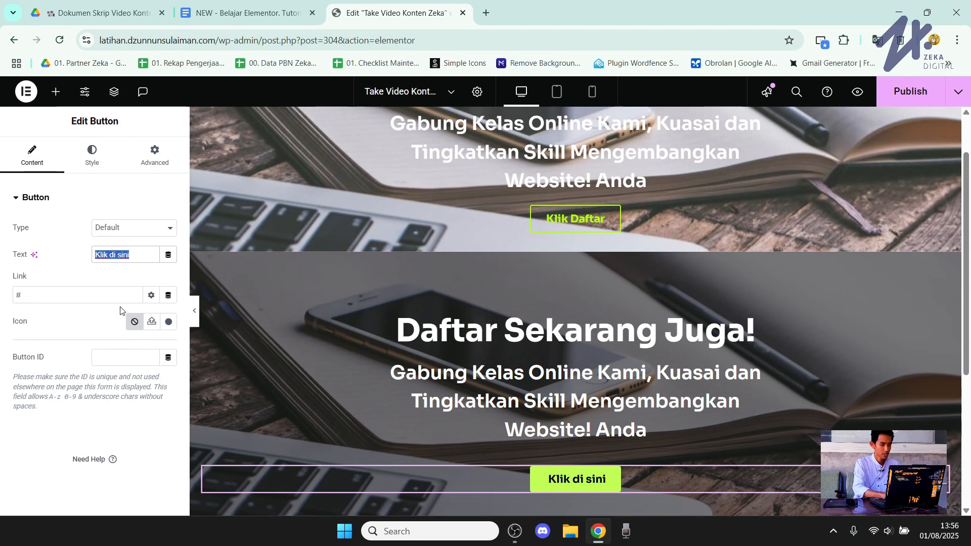
type("Klik ")
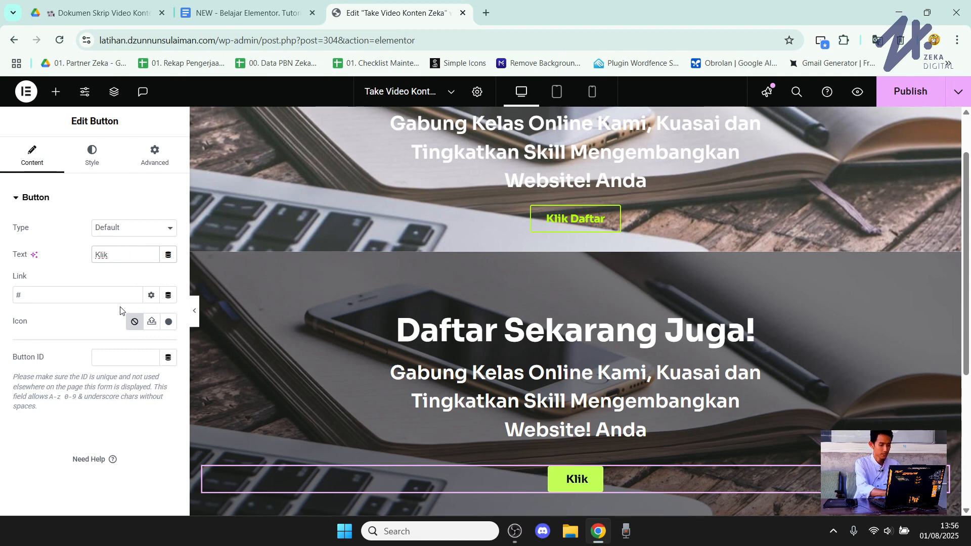
type("Daftar")
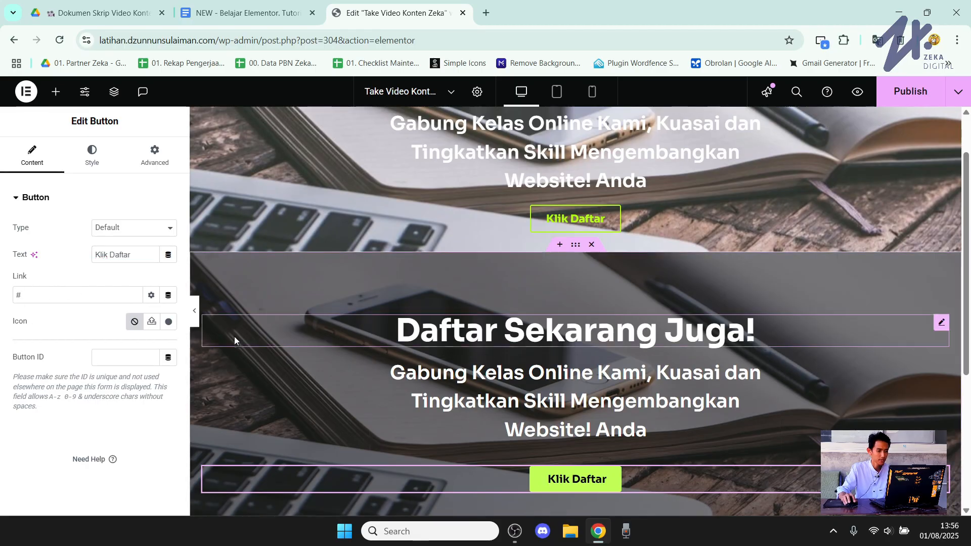
left_click(194, 316)
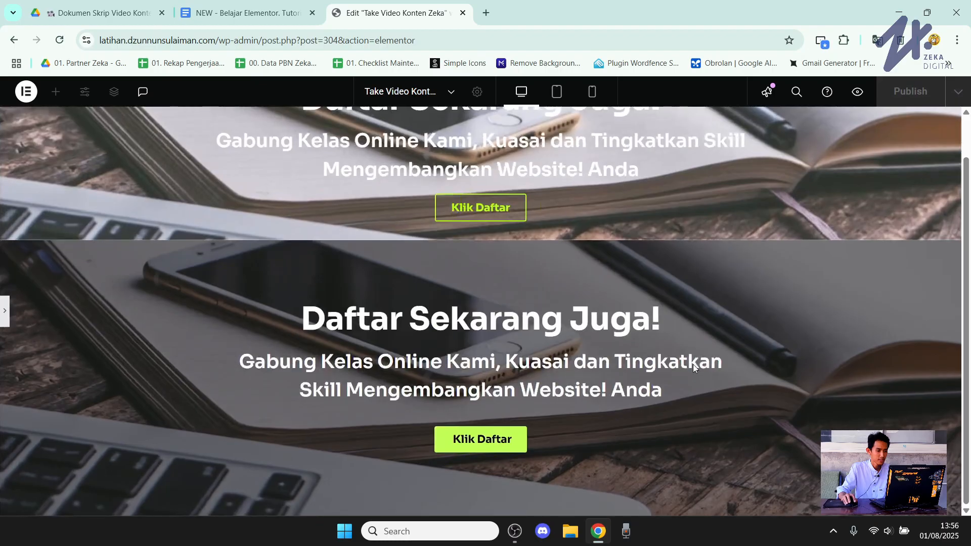
scroll(693, 364, "up", 1)
left_click(5, 309)
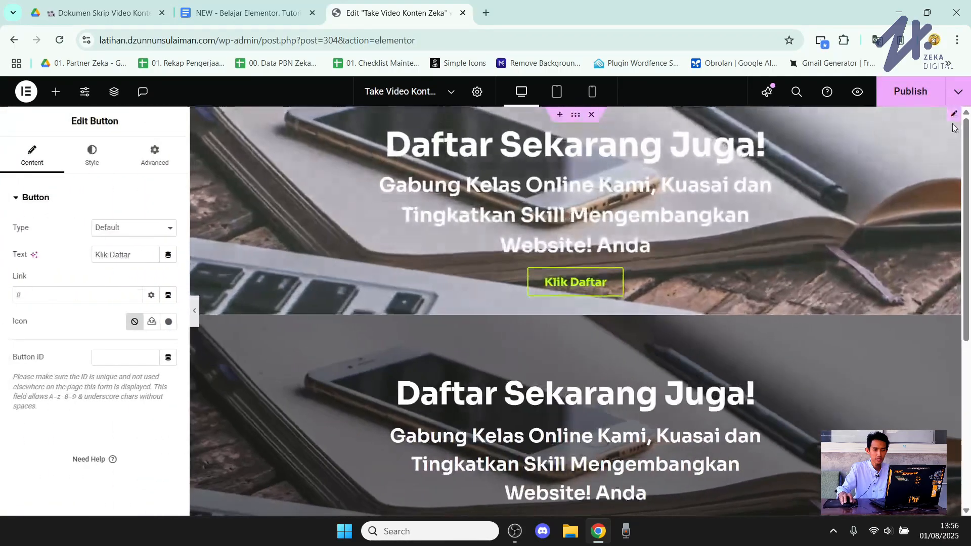
Publish the page and open its live version to compare the two Call to Action sections.
left_click(915, 82)
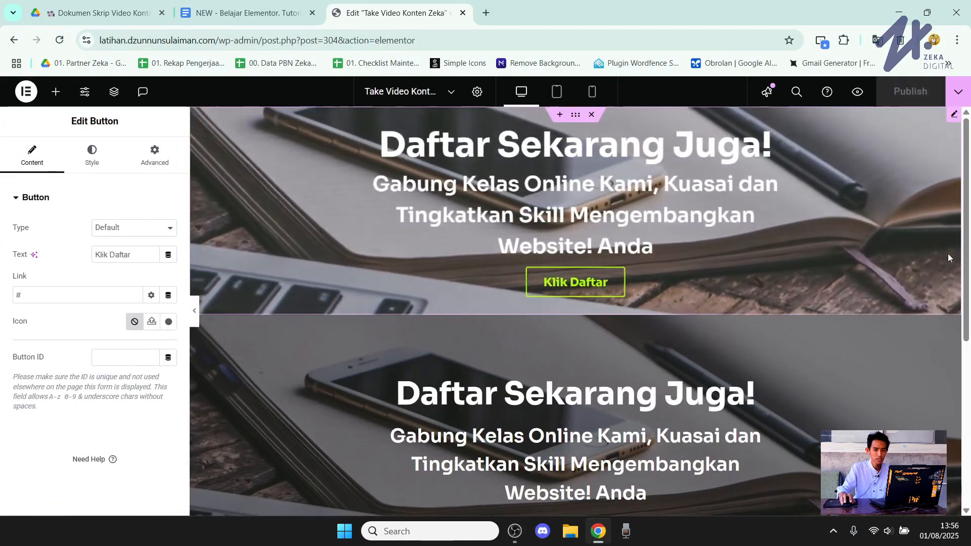
left_click(959, 93)
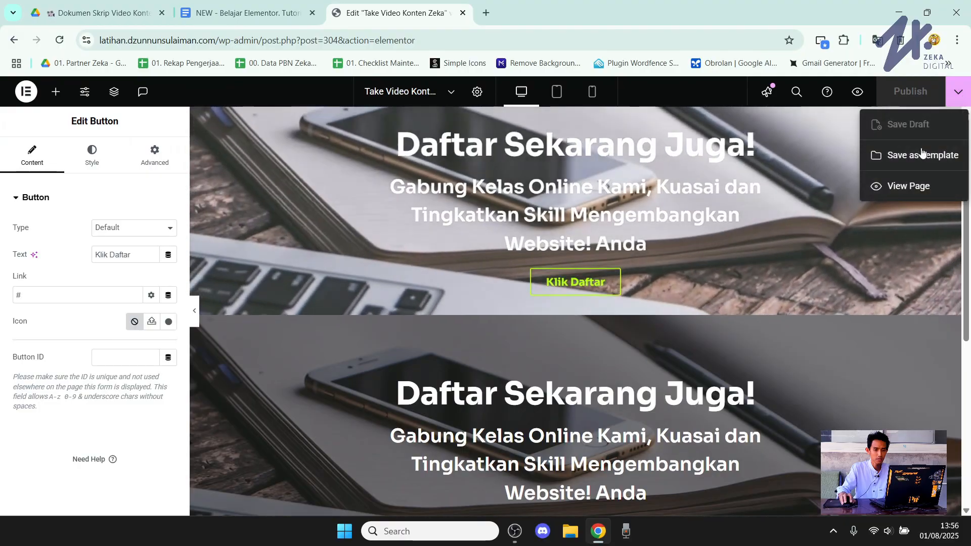
left_click(908, 187)
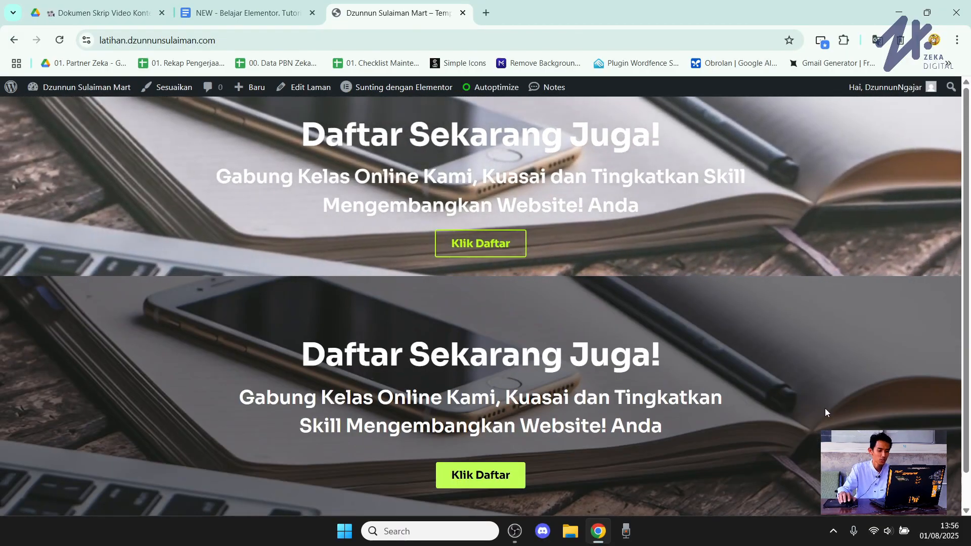
scroll(824, 410, "down", 1)
scroll(824, 411, "up", 1)
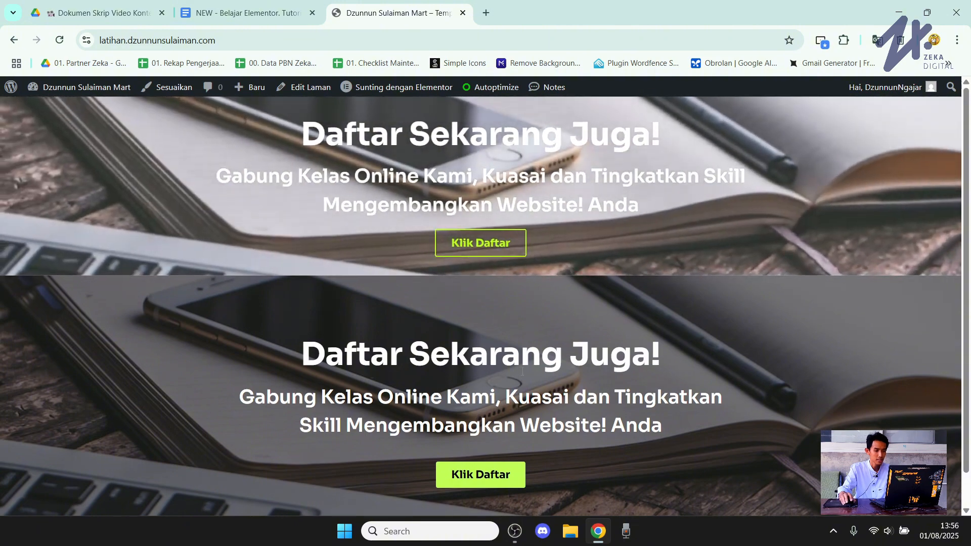
scroll(522, 372, "down", 1)
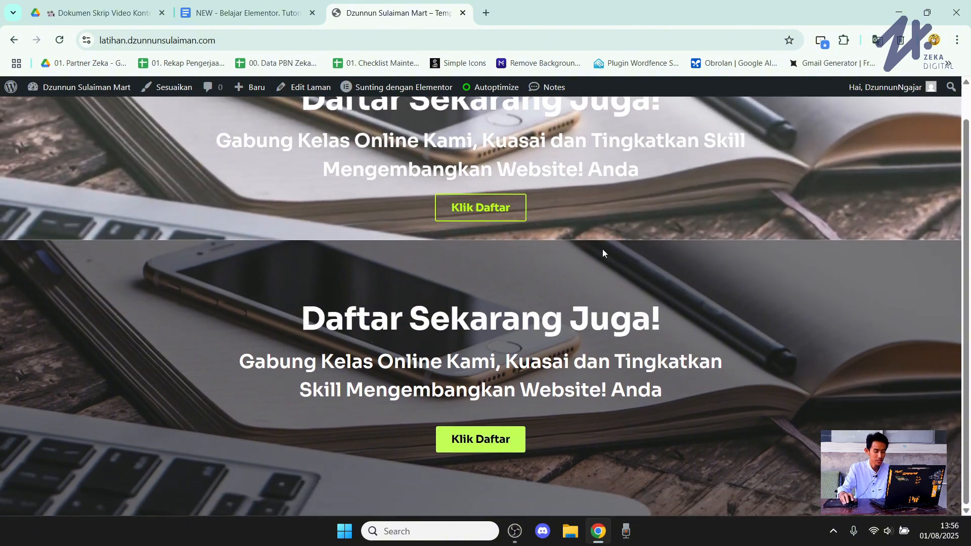